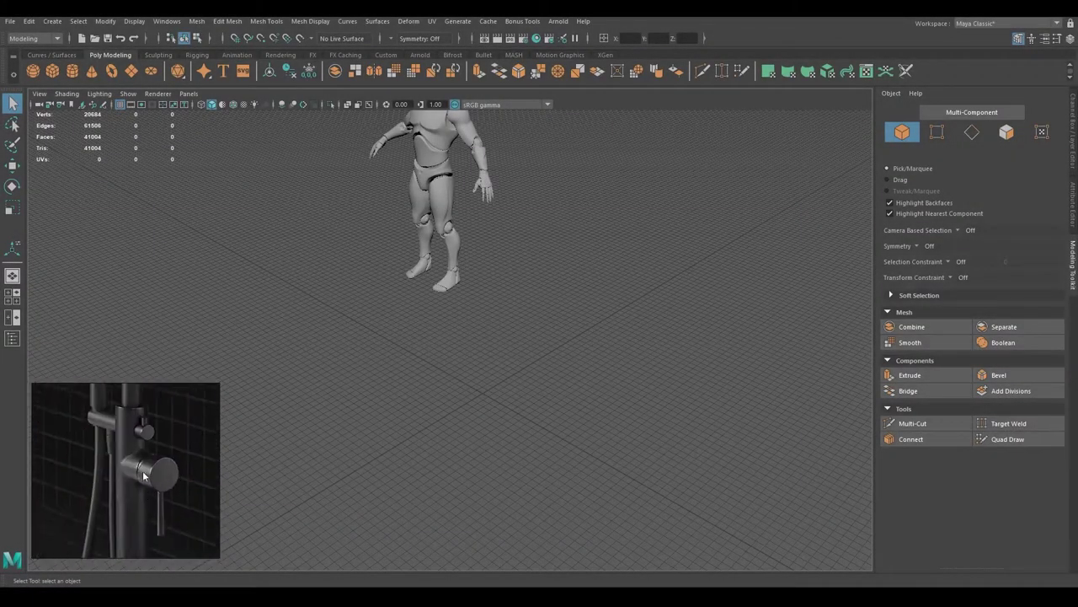
Step: Stretch the new cylinder taller and cut an edge loop around its middle
scroll(499, 406, up, 3)
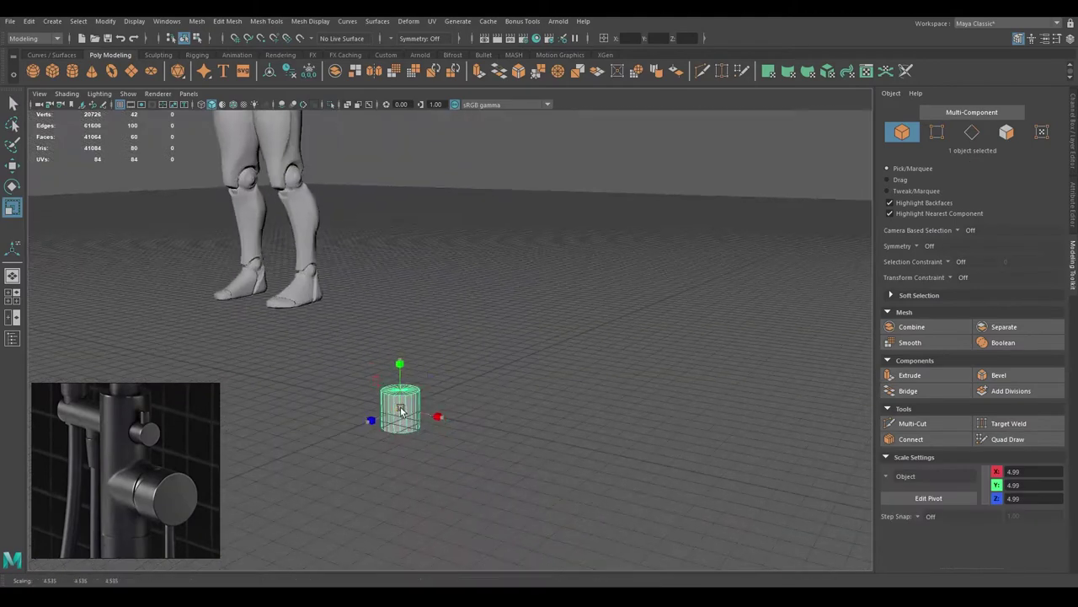
key(f)
drag(453, 303, 452, 217)
key(f)
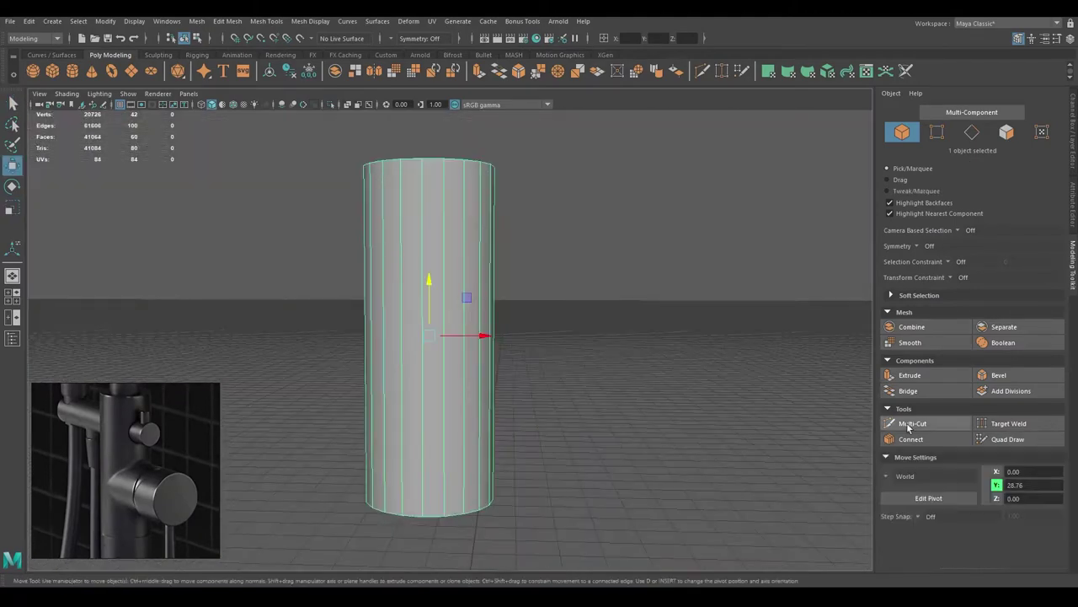
click(913, 423)
ctrl+click(440, 347)
key(w)
Step: Duplicate the cylinder, rotate it 90° horizontal, push it in, and union both
key(ctrl+d)
mouse_move(449, 292)
mouse_down()
mouse_move(513, 380)
mouse_move(472, 309)
mouse_move(444, 327)
mouse_up()
key(w)
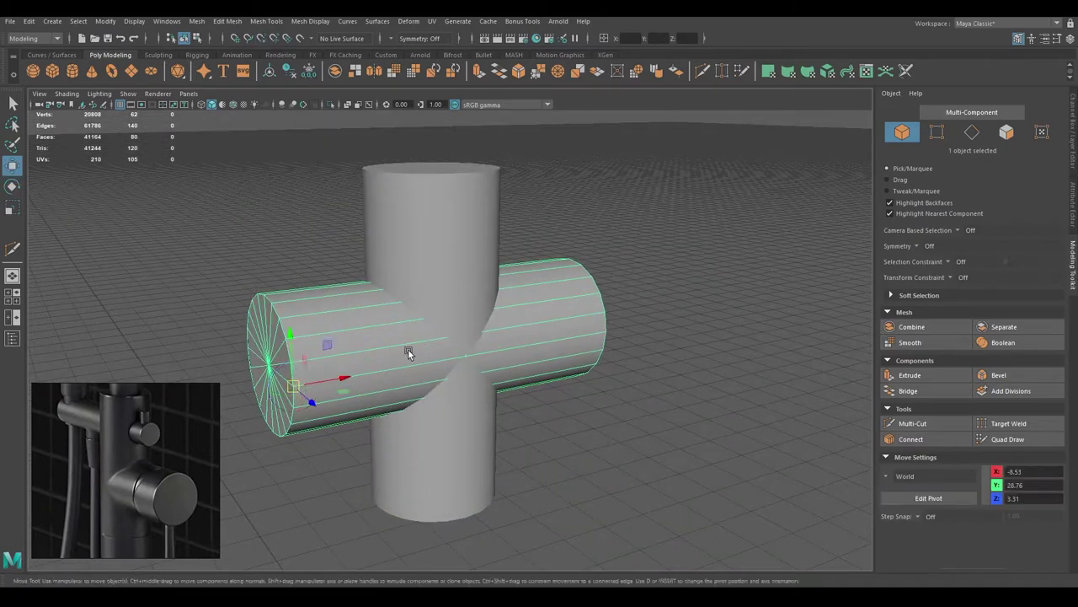
drag(357, 362, 439, 374)
shift+click(430, 252)
click(196, 21)
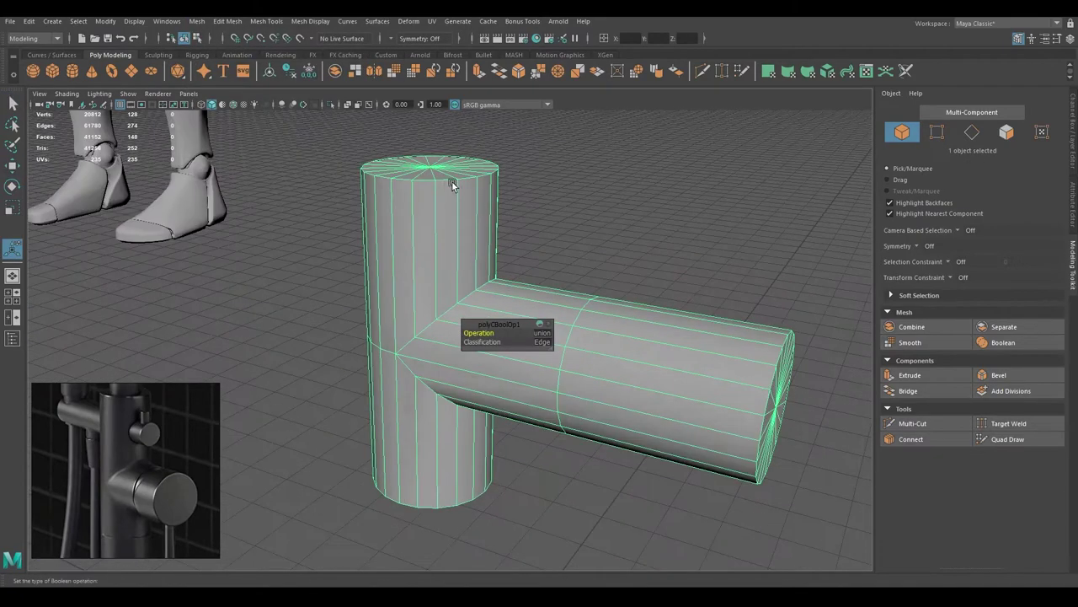
alt+drag(439, 177, 456, 281)
click(498, 310)
key(F10)
alt+drag(519, 298, 488, 299)
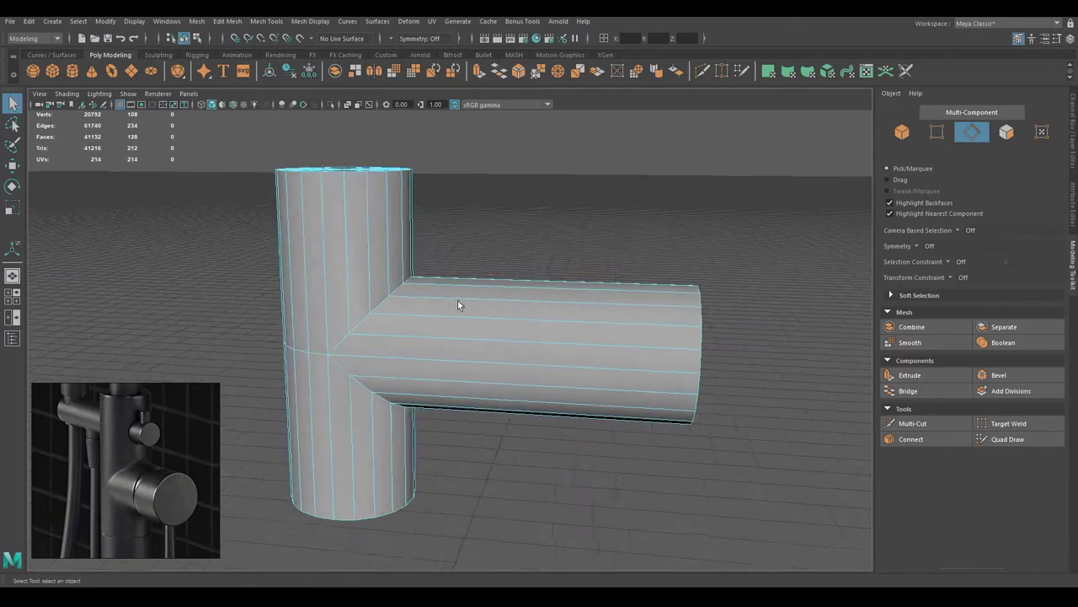
alt+right_drag(488, 299, 325, 272)
key(F9)
mouse_move(325, 272)
alt+mouse_down()
mouse_move(487, 269)
mouse_move(343, 357)
mouse_move(515, 274)
alt+mouse_up()
key(F8)
key(3)
key(1)
right_drag(529, 288, 497, 323)
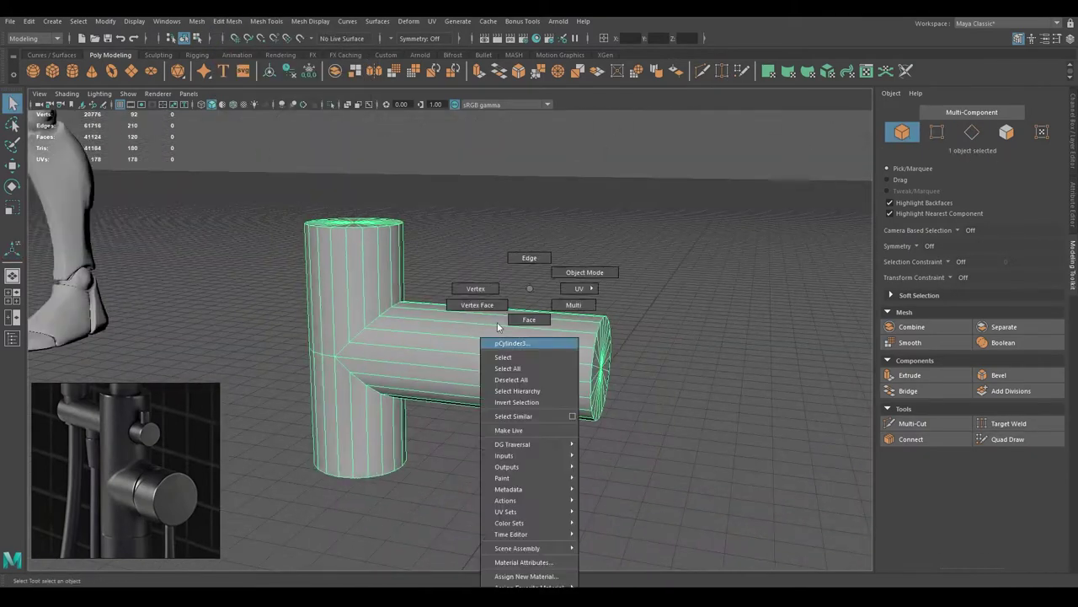
mouse_move(558, 365)
alt+mouse_down()
mouse_move(511, 358)
mouse_move(504, 270)
mouse_move(434, 334)
mouse_move(491, 408)
alt+mouse_up()
key(F9)
scroll(434, 334, down, 2)
alt+drag(461, 371, 488, 293)
alt+drag(567, 317, 488, 396)
click(486, 401)
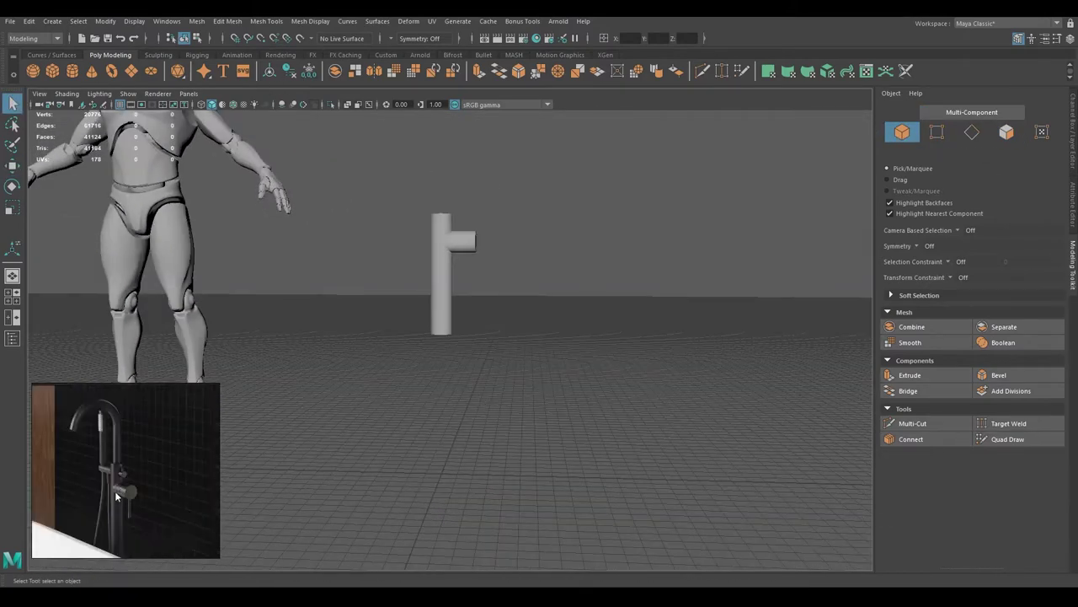
click(449, 306)
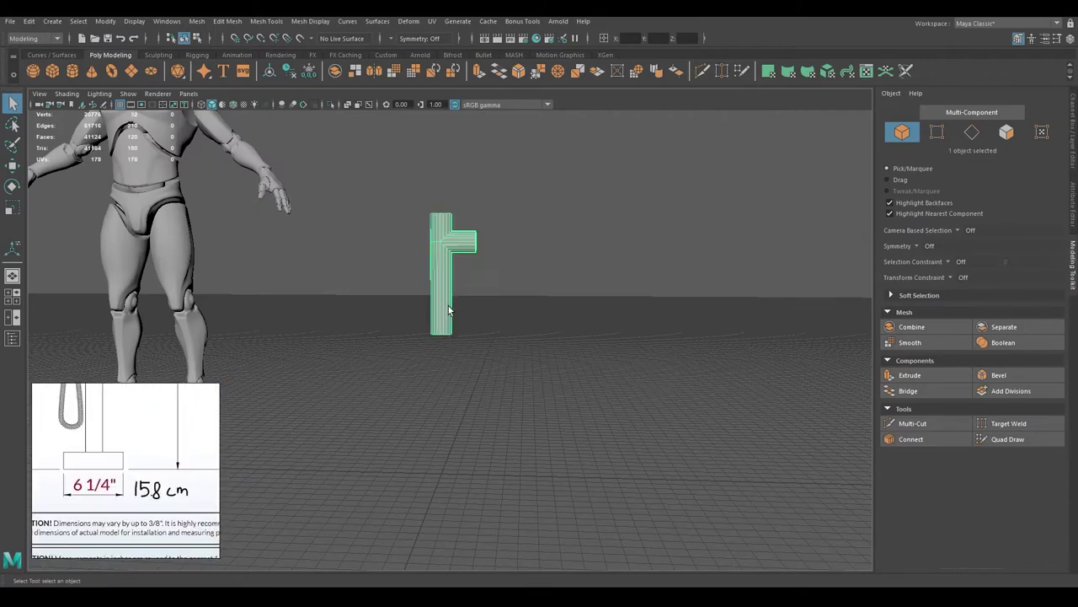
Step: Delete the bottom cap and extrude the open bottom edge outward into a wide flange
key(F9)
key(w)
key(f)
right_drag(447, 286, 457, 281)
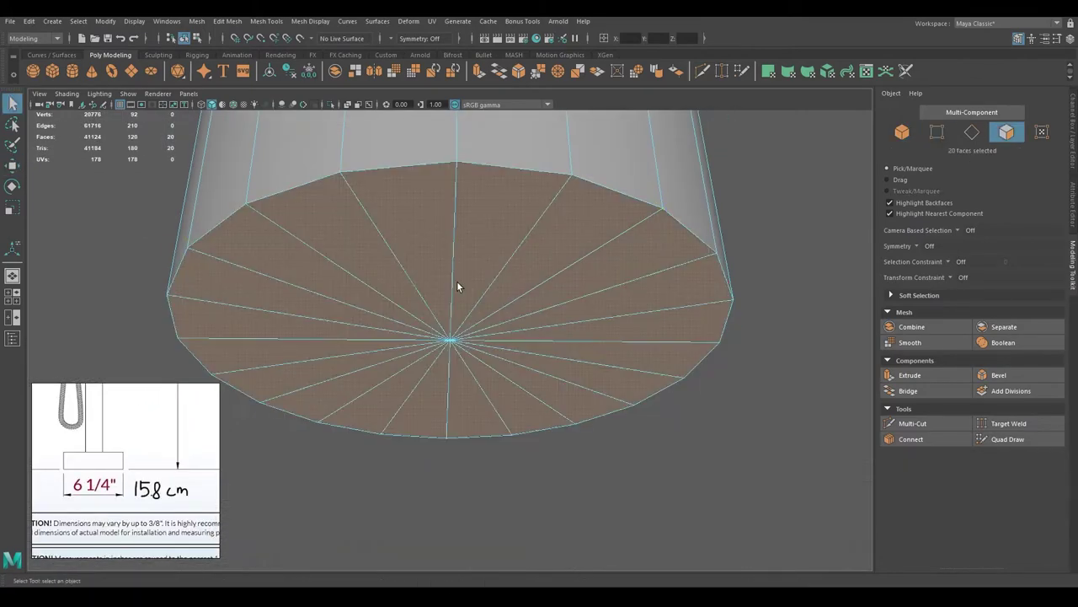
alt+drag(456, 281, 426, 298)
right_drag(426, 298, 519, 451)
scroll(519, 451, down, 3)
alt+drag(710, 365, 455, 327)
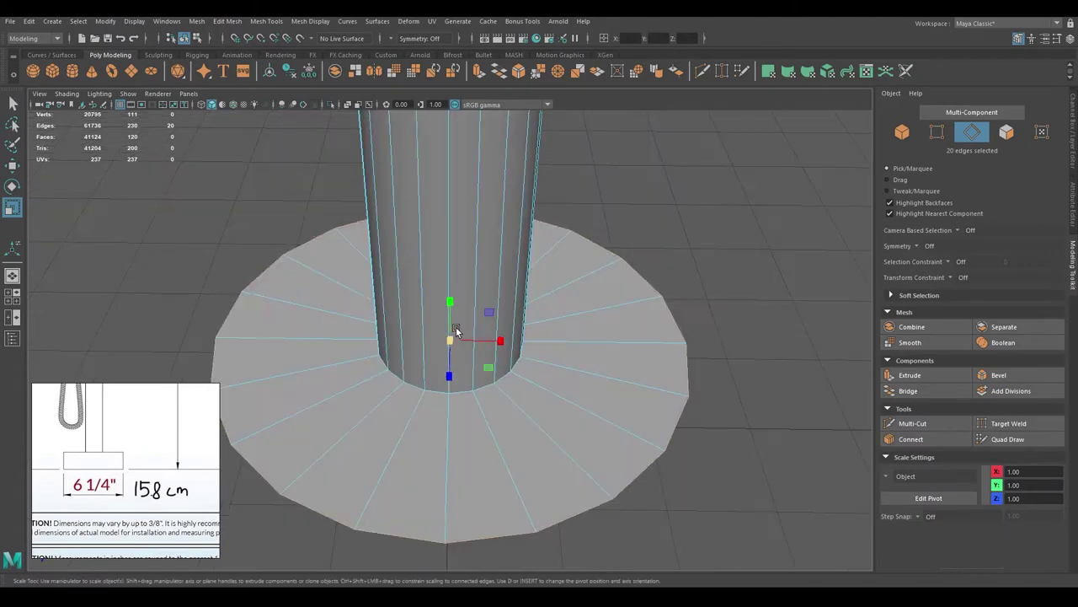
right_drag(590, 295, 645, 301)
key(space)
key(space)
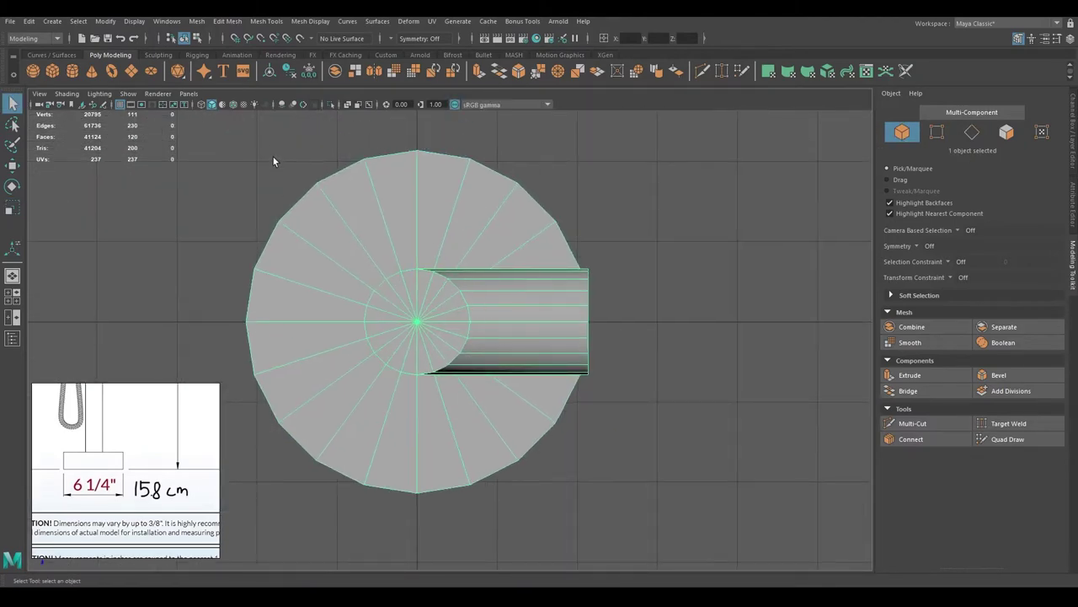
Step: Place a Distance Tool measurement and line the pipe up against it
click(52, 21)
click(231, 224)
click(282, 261)
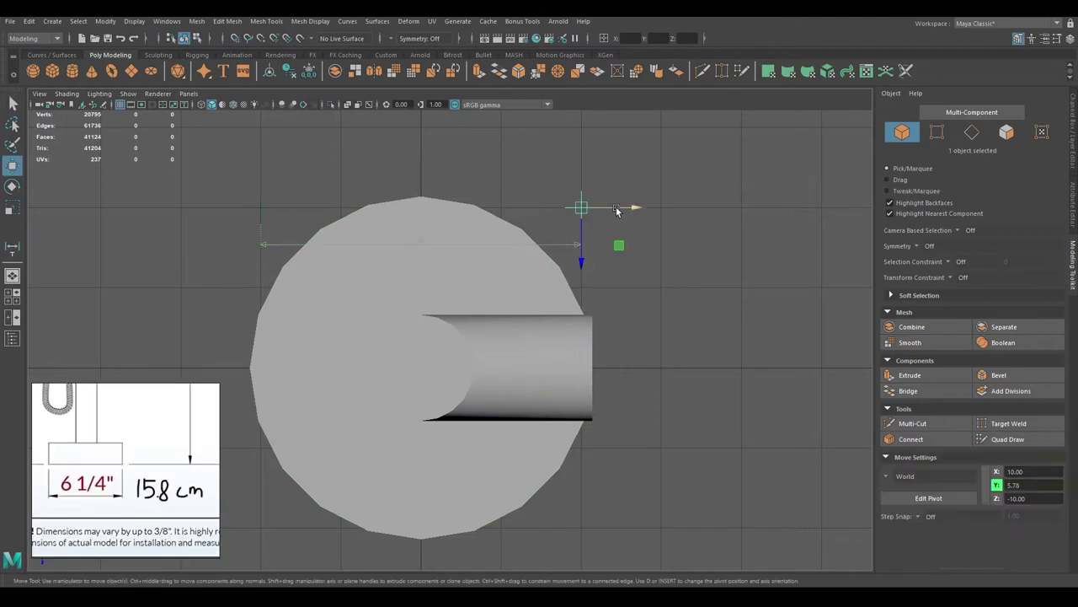
click(517, 241)
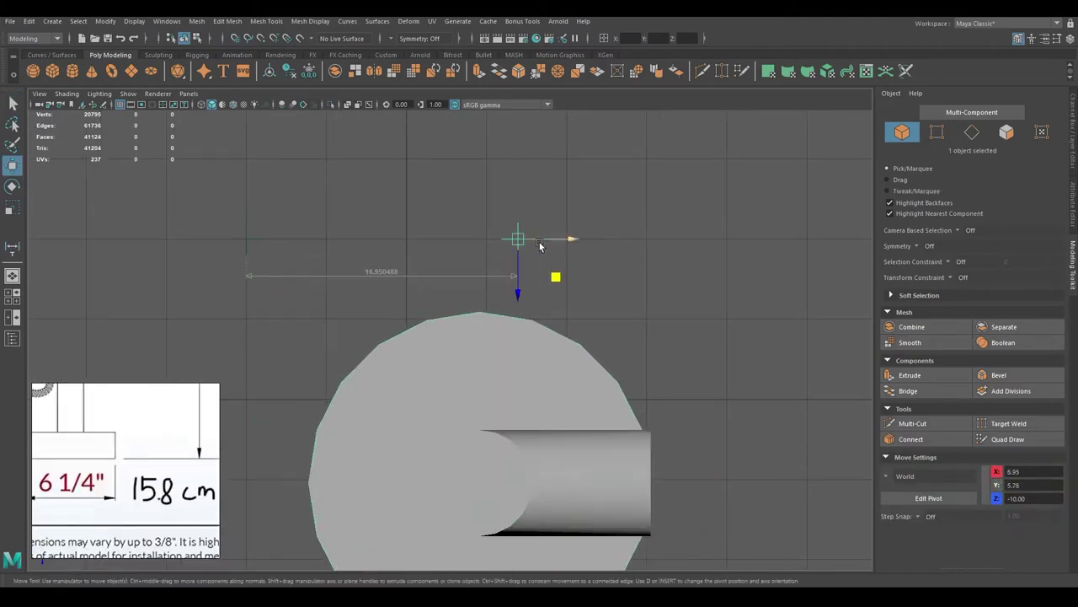
click(506, 441)
key(f)
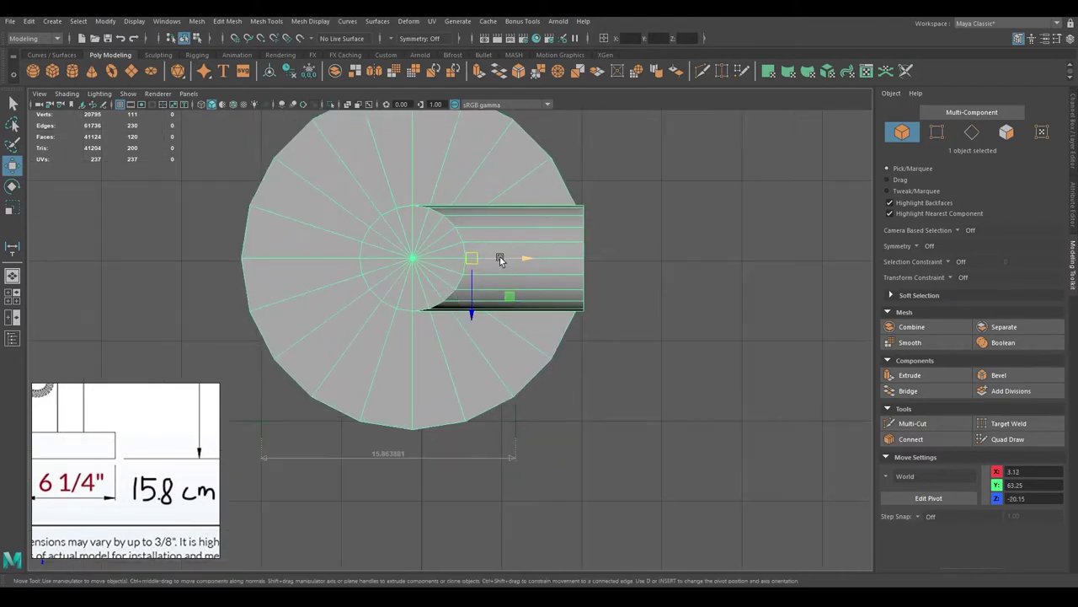
drag(491, 303, 493, 311)
Step: Adjust the flange toward the measured 15.8 cm width, checking it in wireframe
key(q)
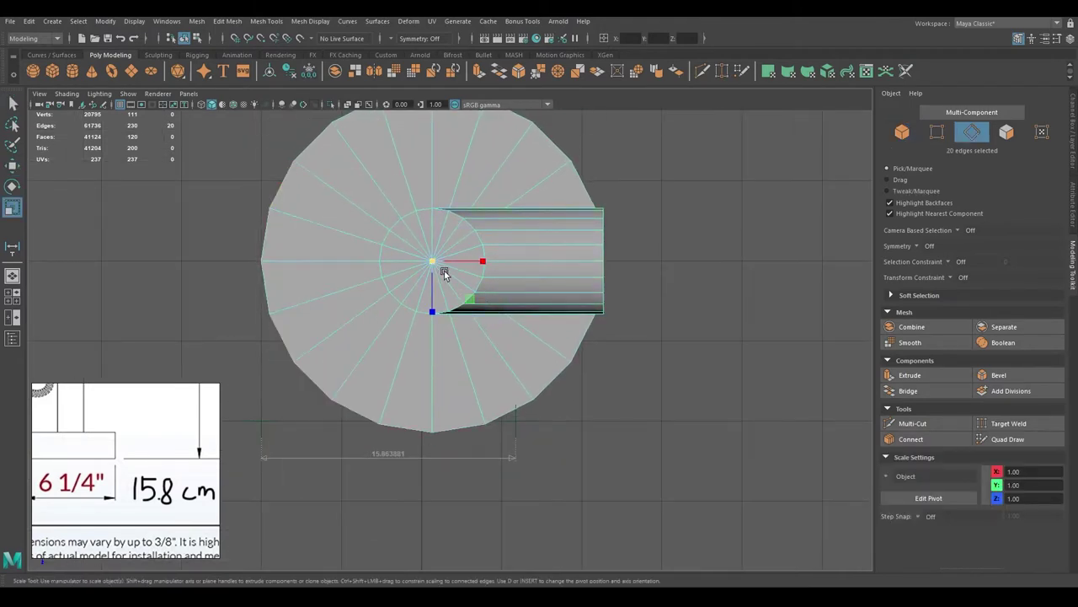
key(F8)
key(w)
drag(488, 265, 470, 322)
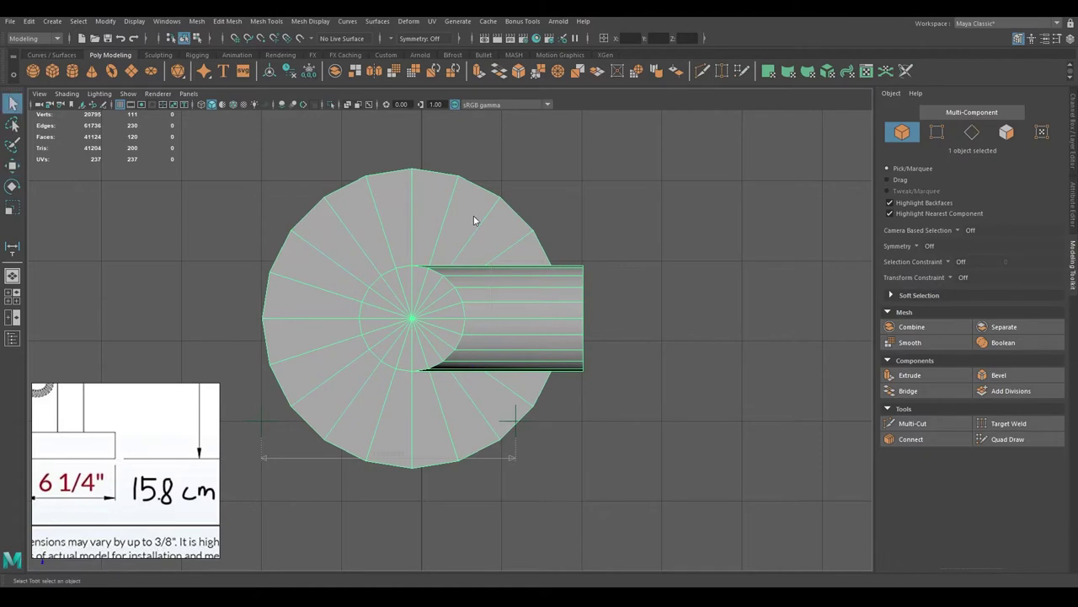
key(ctrl+z)
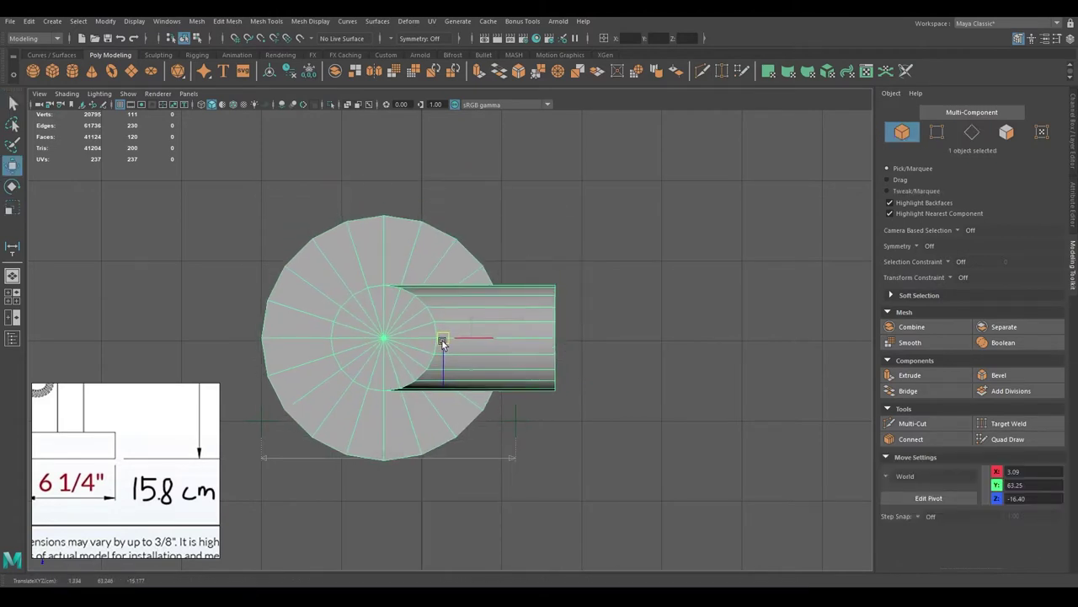
key(q)
key(ctrl+z)
key(w)
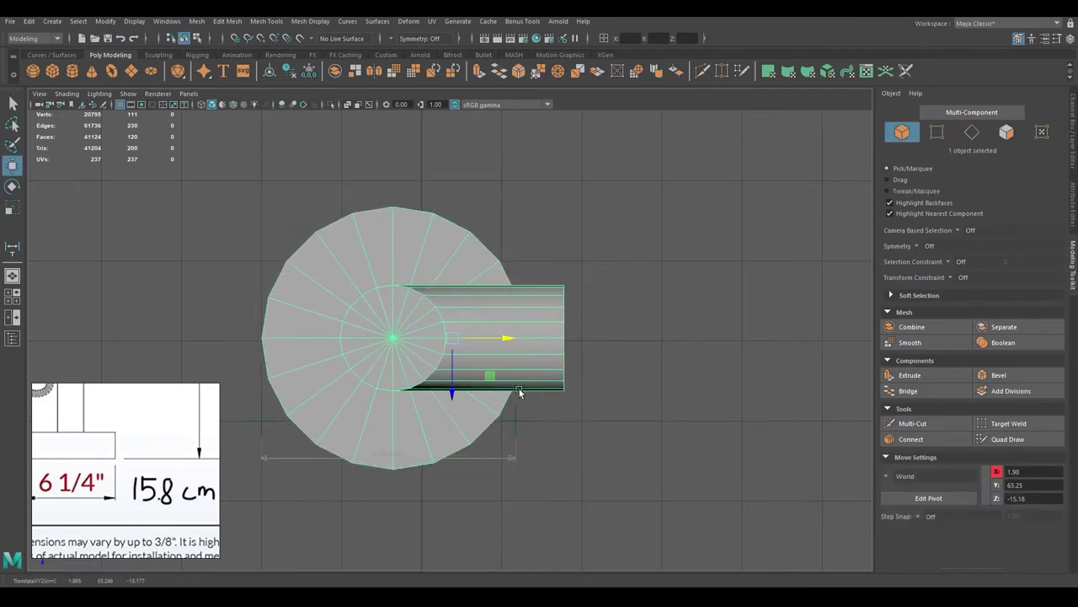
key(4)
scroll(488, 303, up, 3)
key(q)
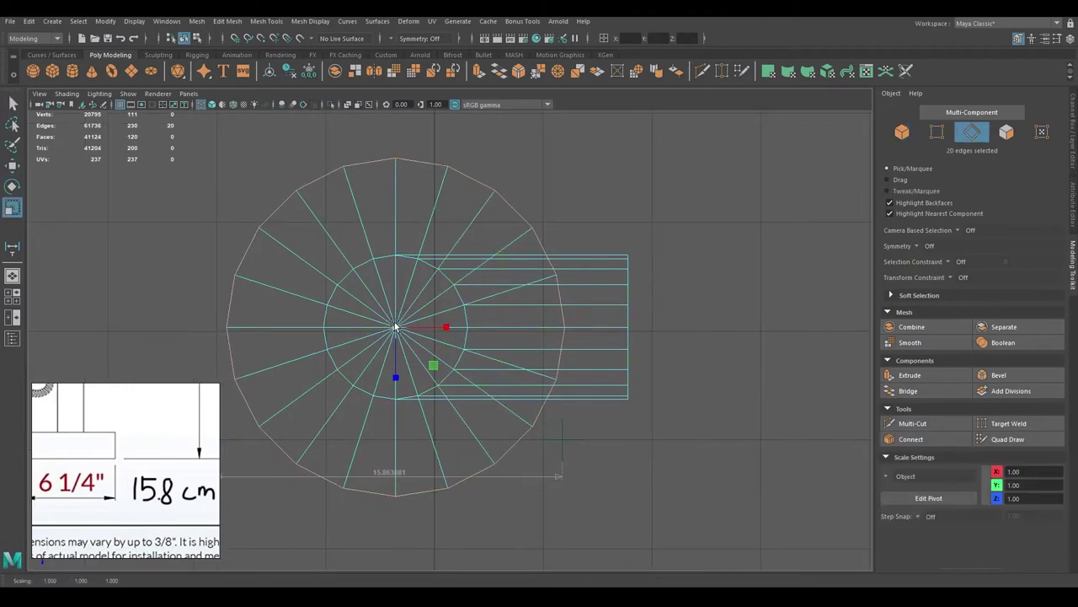
key(ctrl+z)
key(w)
key(ctrl+z)
key(5)
Step: Extrude the flange's outer edge loop downward and merge it to centre to close the bottom
mouse_move(243, 170)
alt+mouse_down()
mouse_move(520, 293)
mouse_move(476, 324)
mouse_move(483, 419)
mouse_move(304, 306)
alt+mouse_up()
scroll(521, 294, up, 5)
double_click(496, 317)
key(ctrl+e)
key(F8)
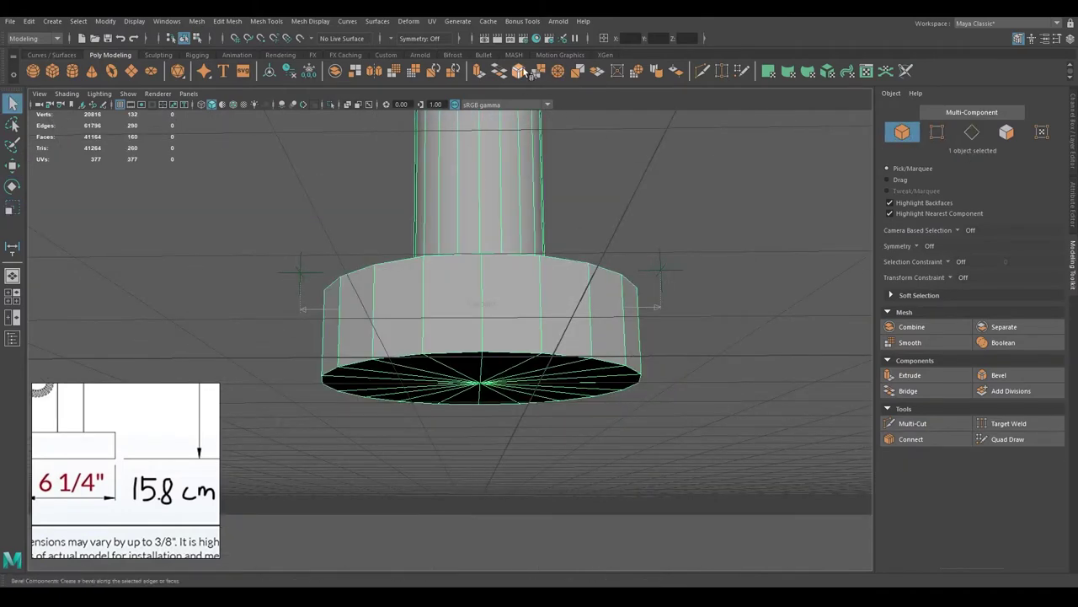
alt+drag(505, 321, 496, 212)
scroll(497, 212, down, 5)
click(12, 338)
click(37, 280)
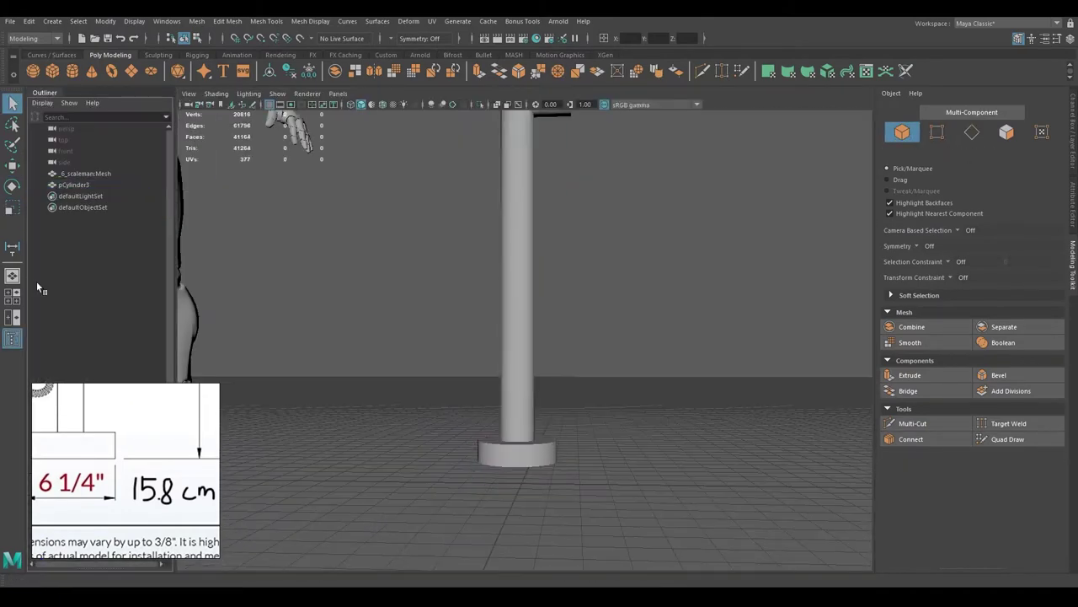
Step: Place a Distance Tool marker at 80 cm height beside the pole in side view
click(12, 275)
alt+drag(446, 370, 452, 381)
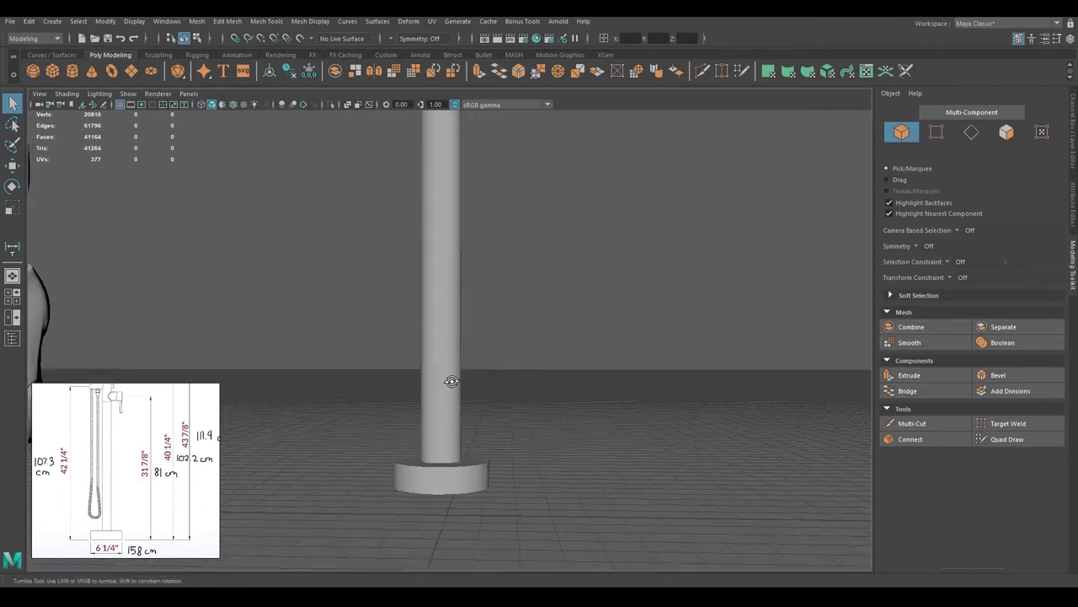
click(452, 381)
key(space)
key(space)
key(w)
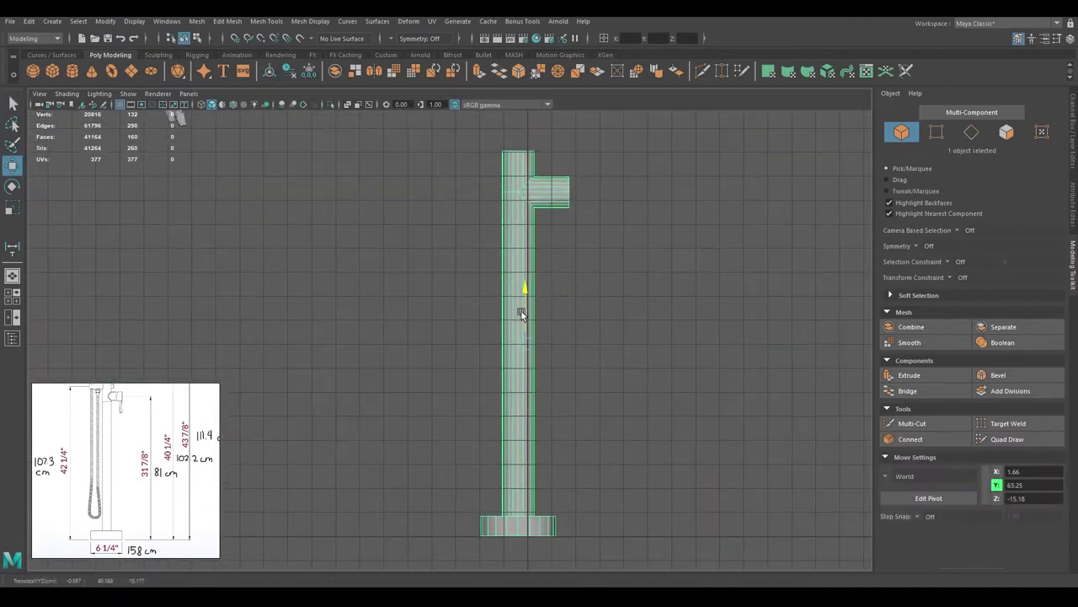
scroll(547, 350, down, 1)
click(441, 503)
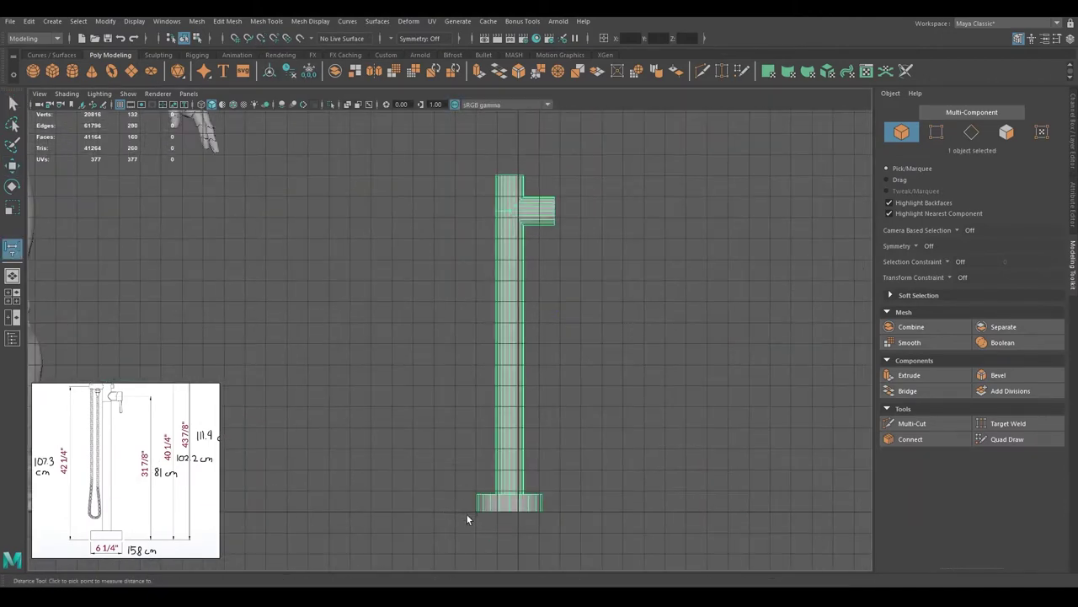
key(w)
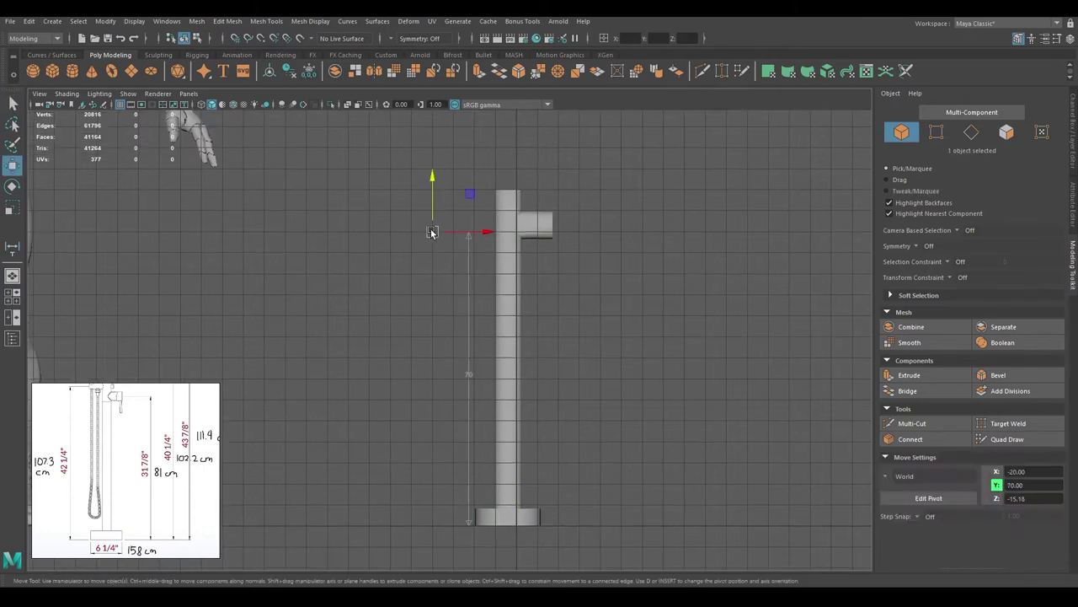
drag(432, 192, 435, 217)
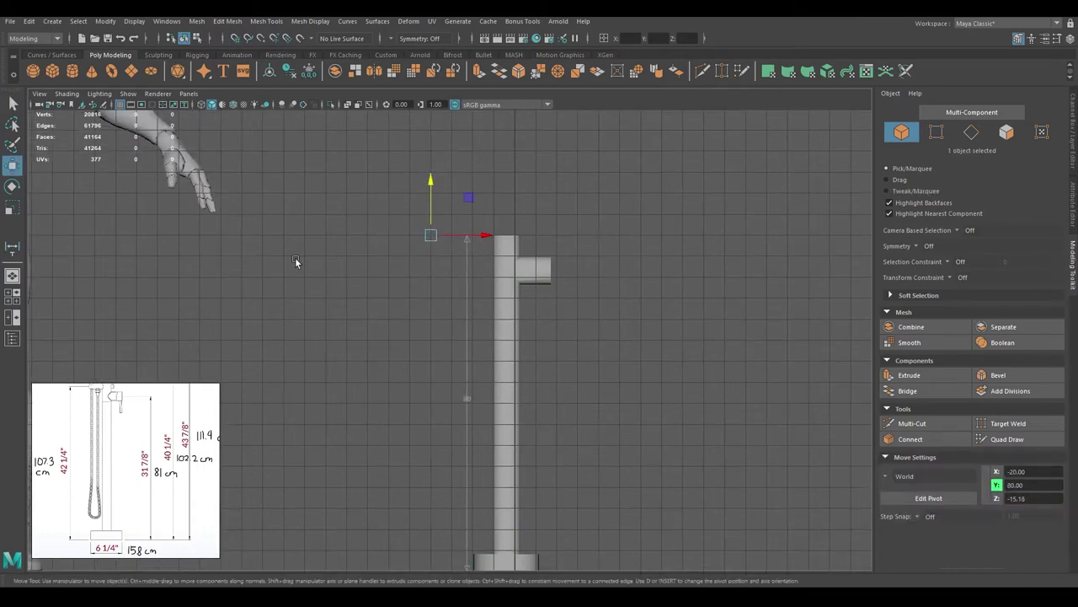
scroll(154, 503, up, 2)
scroll(154, 503, up, 2)
Step: Select the top and spout vertices and scale the pole down to about 0.51
key(F9)
key(q)
drag(475, 220, 562, 316)
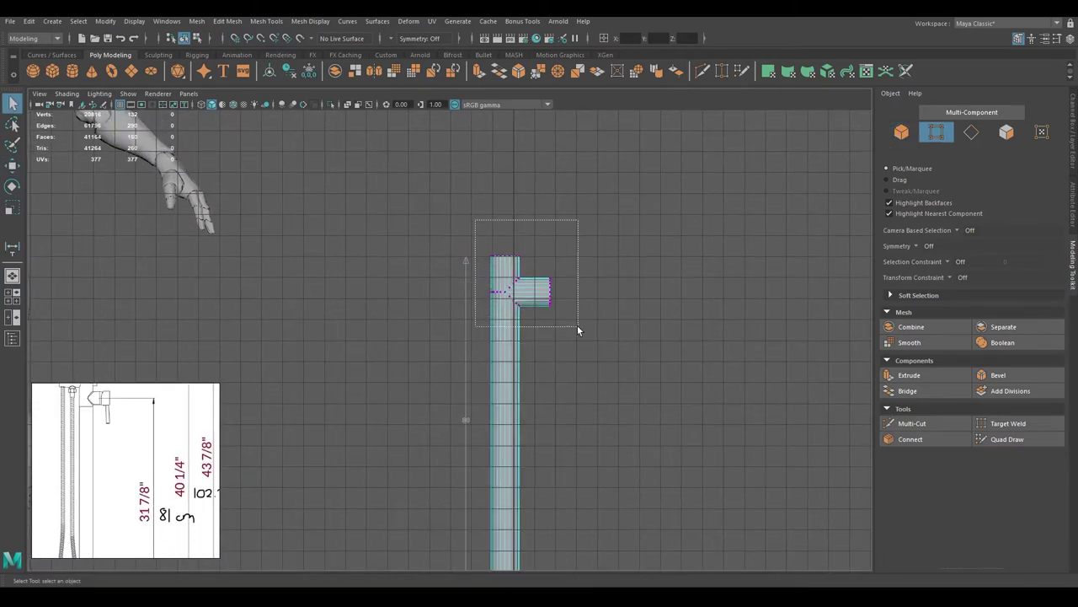
key(F8)
key(space)
Step: Move the base vertices into place in front view, then select the base faces
key(space)
alt+drag(471, 279, 462, 315)
key(r)
middle_drag(409, 369, 387, 371)
mouse_move(387, 371)
alt+mouse_down()
mouse_move(573, 413)
mouse_move(416, 305)
mouse_move(486, 313)
mouse_move(469, 382)
mouse_move(469, 321)
alt+mouse_up()
key(q)
key(F9)
drag(417, 396, 510, 447)
key(w)
key(space)
key(space)
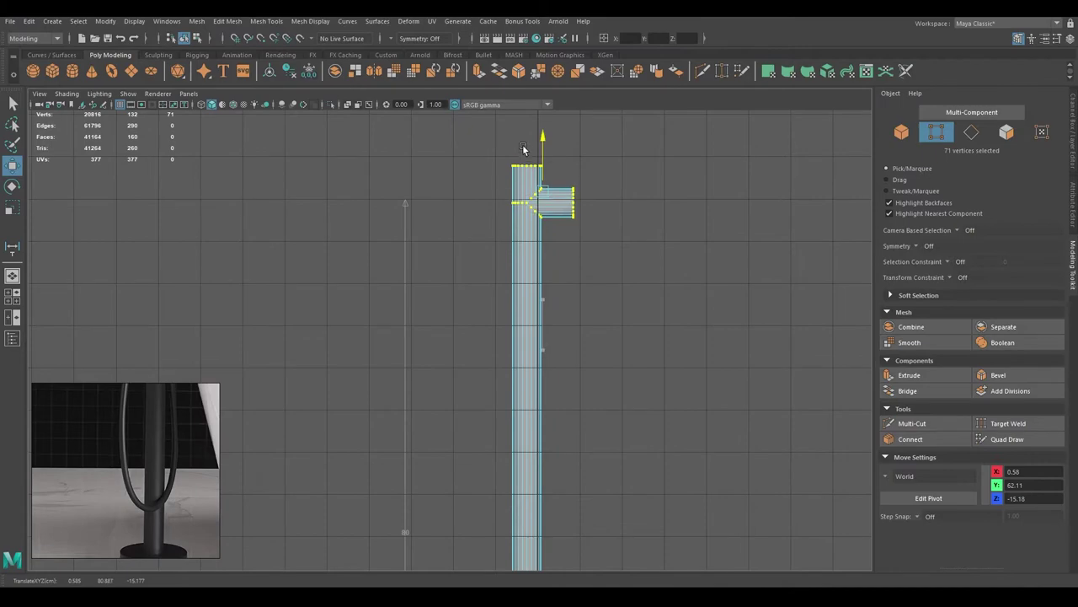
key(space)
key(space)
key(F8)
mouse_move(489, 249)
alt+mouse_down()
mouse_move(505, 304)
mouse_move(539, 346)
alt+mouse_up()
right_drag(501, 336, 494, 534)
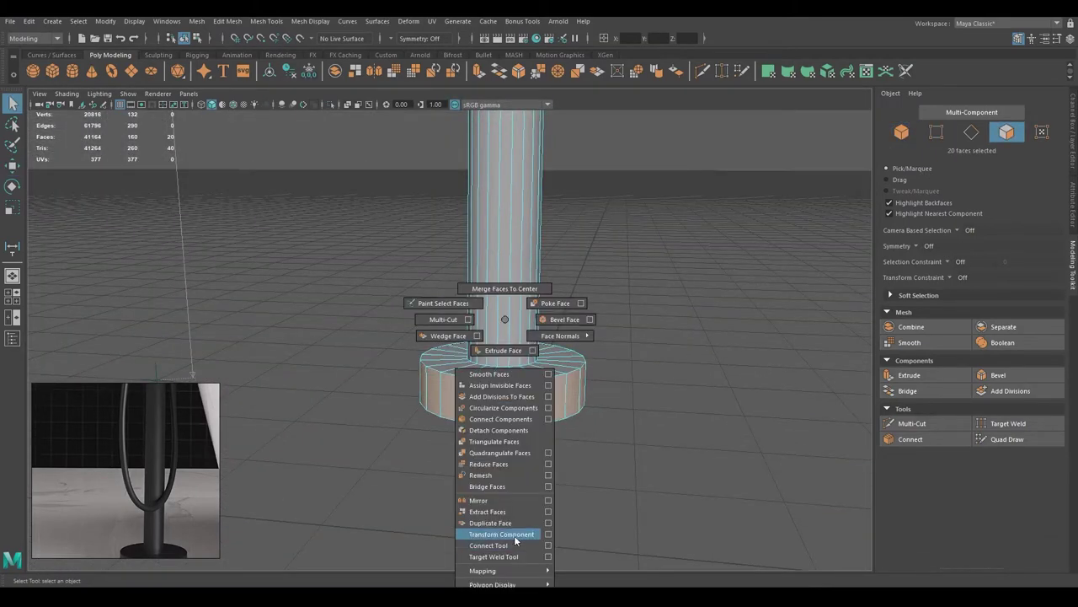
Step: Measure the round base's width in top view, reading about 15 cm
alt+drag(494, 534, 561, 284)
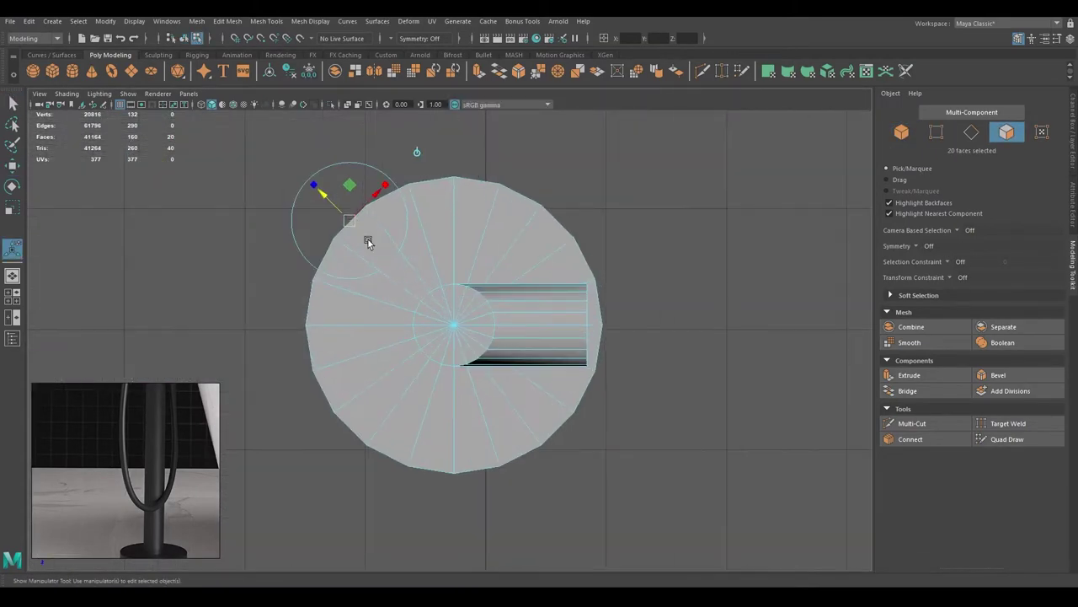
key(q)
key(F8)
click(52, 21)
click(220, 214)
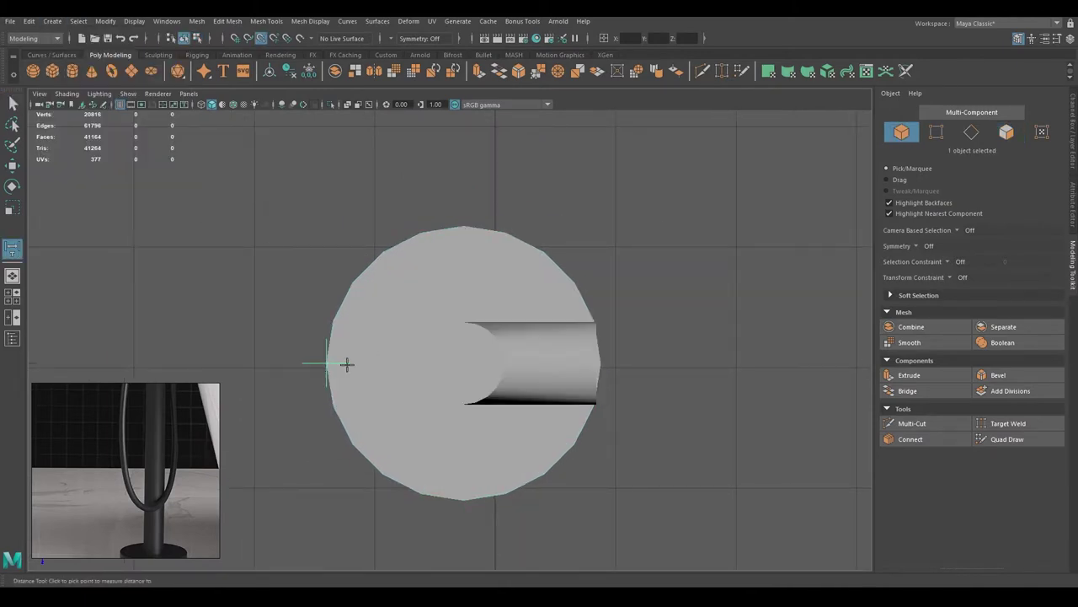
drag(691, 365, 732, 367)
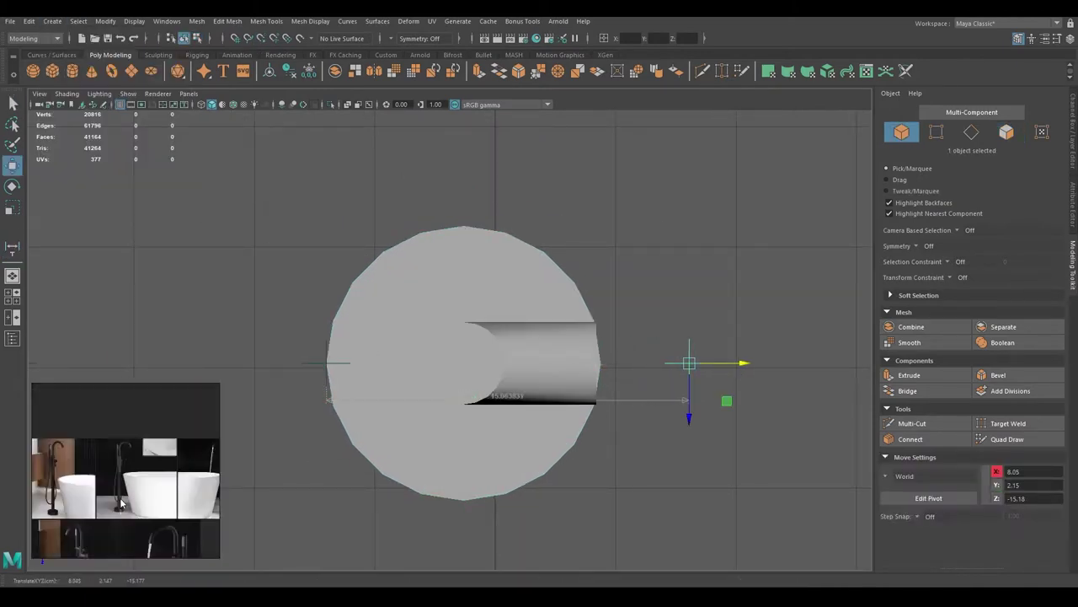
Step: Return to perspective at eye level and select the faucet pole beside the figure
key(space)
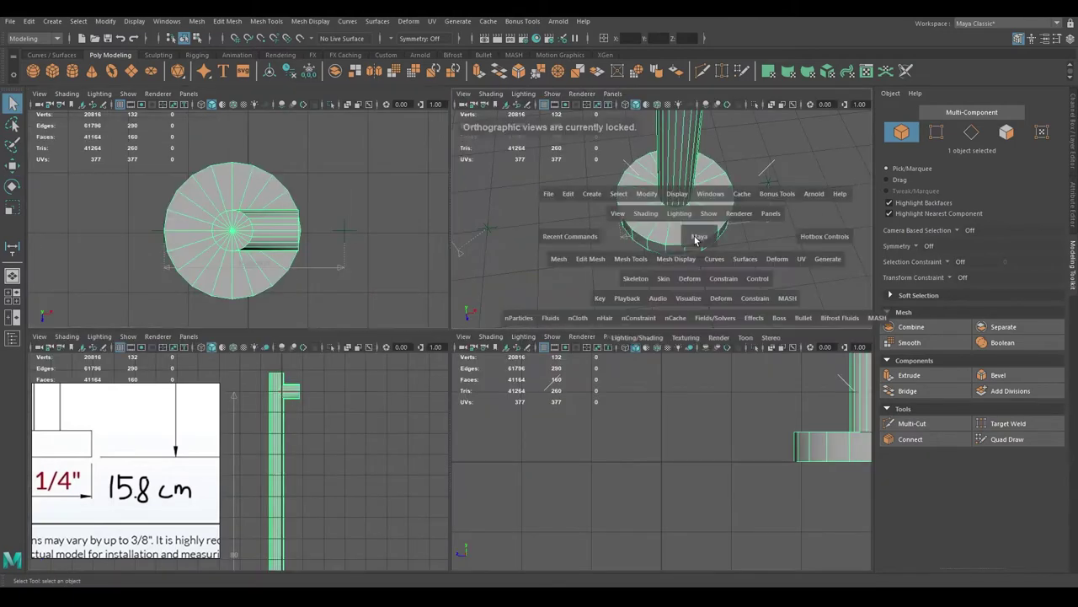
key(space)
mouse_move(480, 345)
alt+mouse_down()
mouse_move(488, 292)
mouse_move(315, 293)
alt+mouse_up()
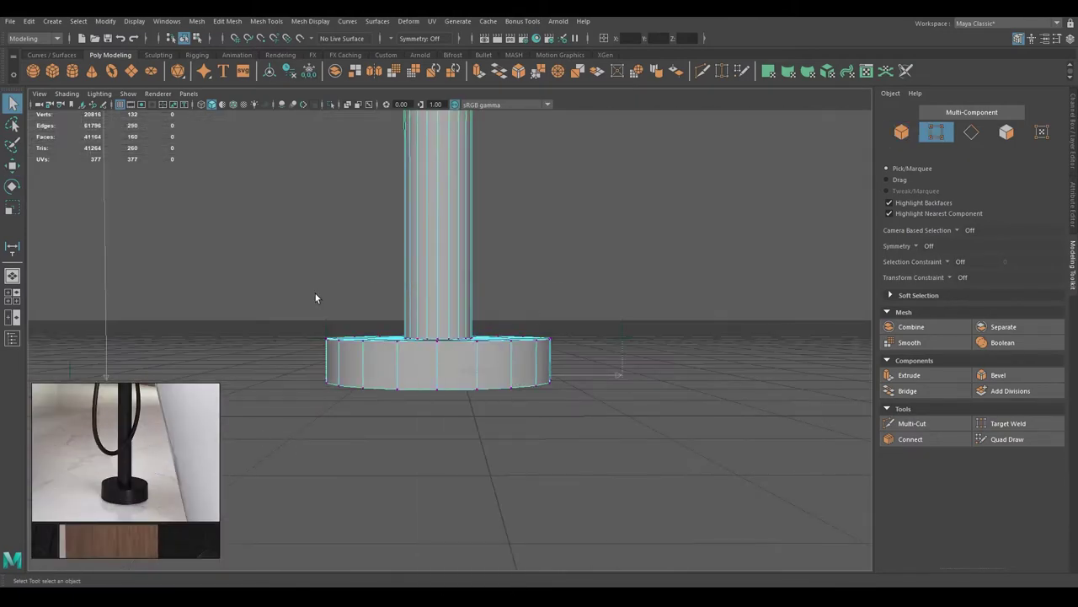
mouse_move(440, 240)
alt+mouse_down()
mouse_move(540, 236)
mouse_move(498, 281)
mouse_move(515, 357)
mouse_move(290, 442)
mouse_move(481, 419)
alt+mouse_up()
click(498, 288)
click(447, 421)
scroll(481, 419, down, 3)
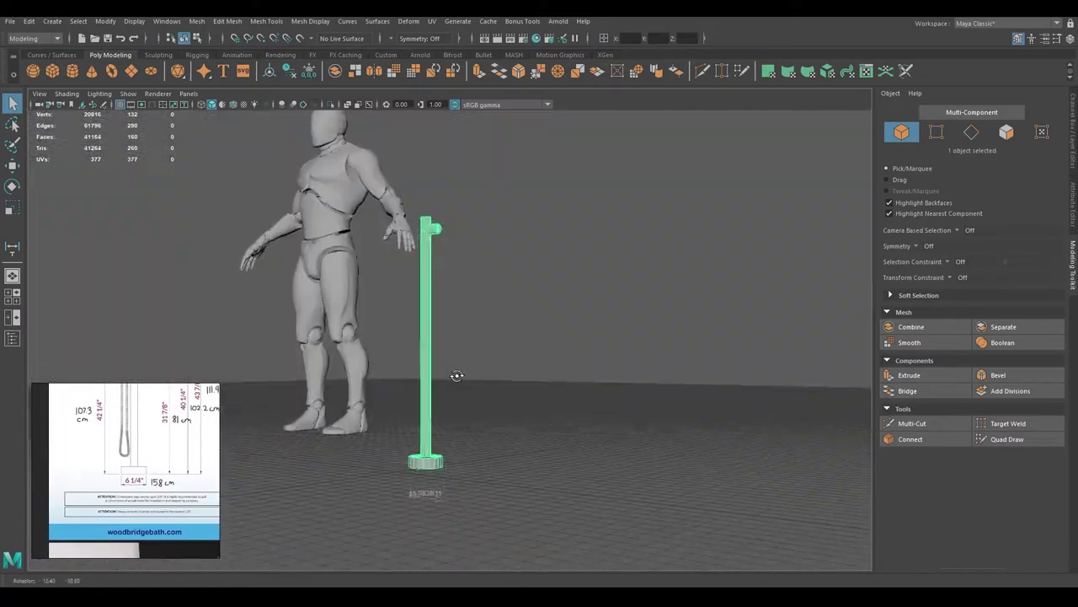
click(13, 338)
key(f)
scroll(525, 433, up, 5)
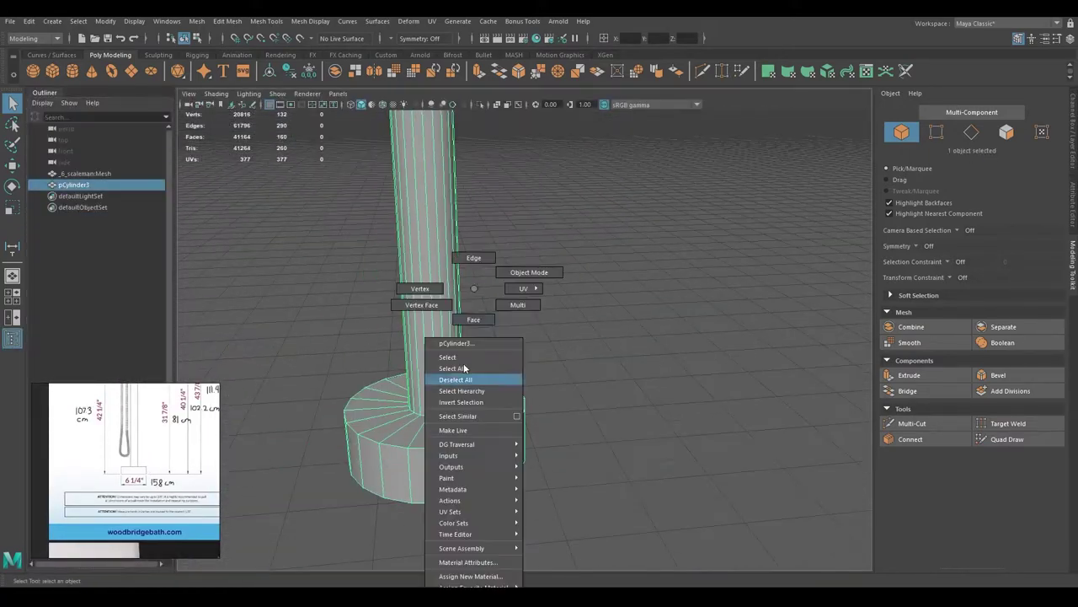
right_drag(466, 301, 474, 325)
right_drag(502, 455, 477, 534)
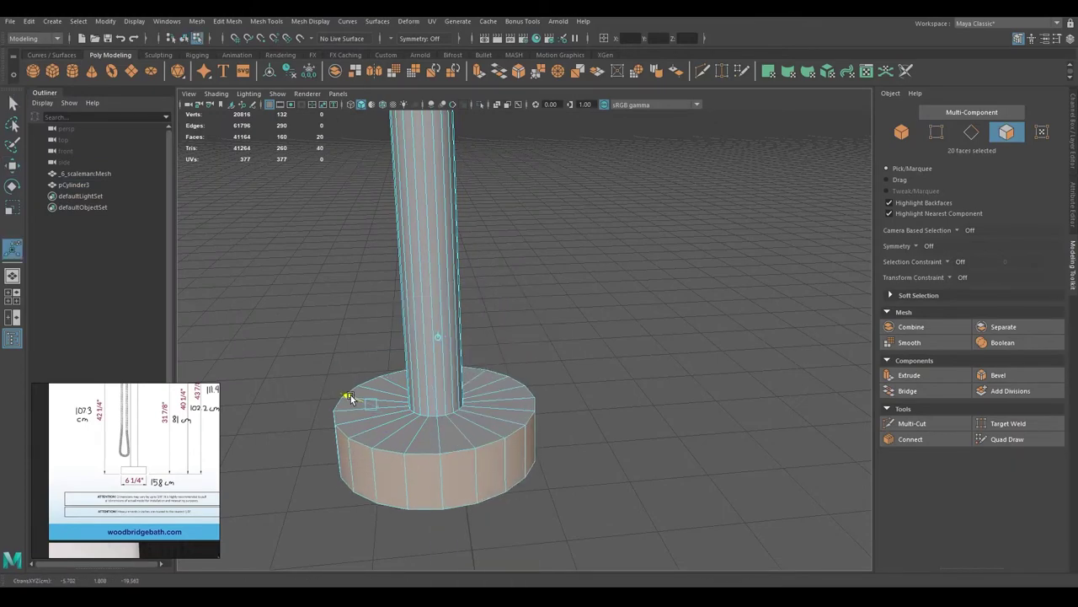
right_drag(441, 288, 470, 269)
alt+drag(470, 269, 420, 291)
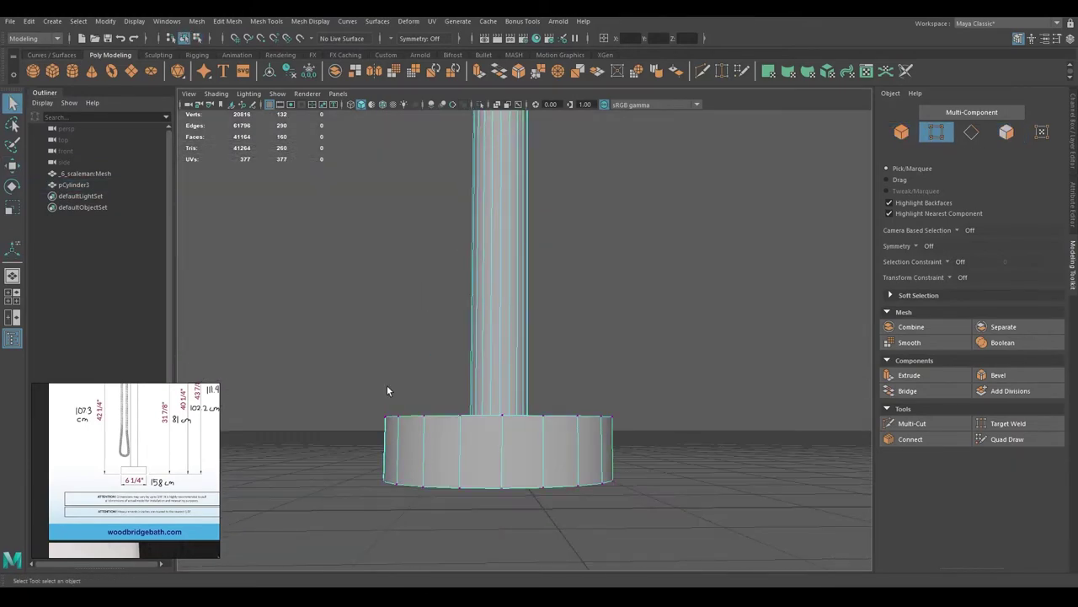
key(F8)
click(505, 303)
scroll(506, 303, down, 5)
alt+drag(505, 303, 354, 354)
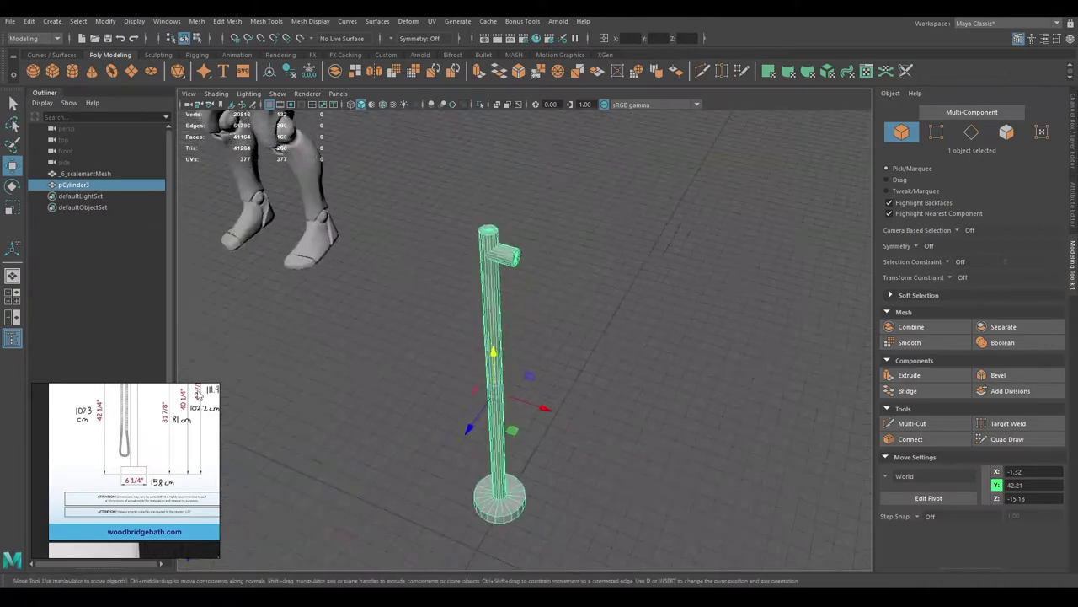
mouse_move(438, 362)
alt+right_down()
mouse_move(721, 346)
mouse_move(499, 318)
alt+right_up()
key(q)
key(F8)
scroll(527, 262, down, 5)
mouse_move(528, 262)
alt+mouse_down()
mouse_move(515, 308)
mouse_move(634, 334)
mouse_move(578, 272)
mouse_move(519, 326)
alt+mouse_up()
key(q)
click(578, 272)
scroll(519, 326, up, 5)
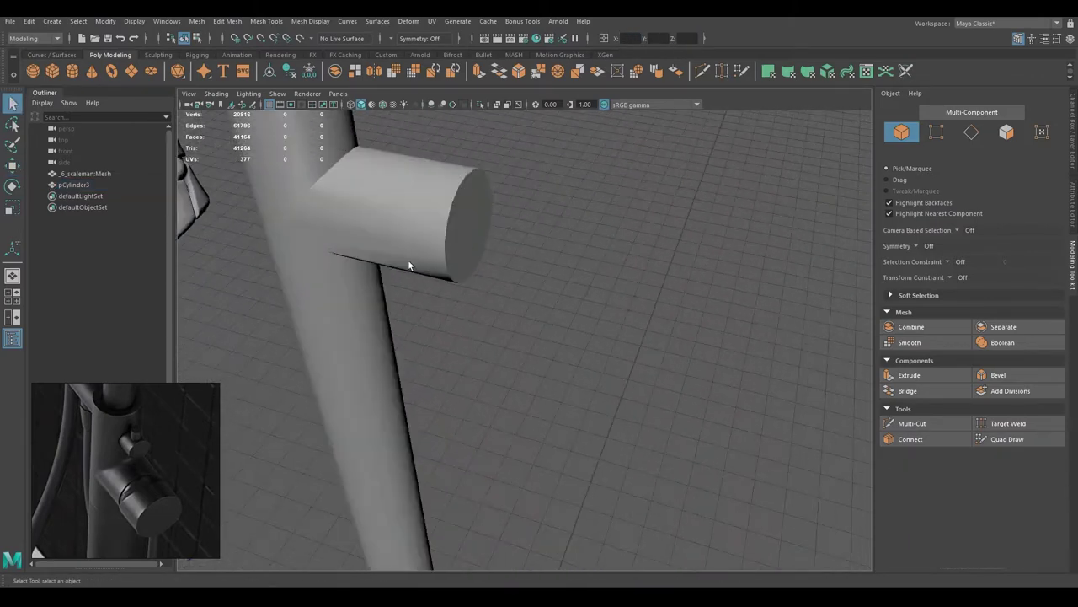
alt+drag(408, 260, 428, 258)
scroll(539, 289, down, 5)
scroll(736, 361, up, 5)
mouse_move(735, 360)
alt+mouse_down()
mouse_move(510, 303)
mouse_move(534, 242)
mouse_move(501, 258)
mouse_move(446, 254)
mouse_move(476, 249)
alt+mouse_up()
Step: Harden the edges of the side stub's edge loop at the T-joint
click(511, 304)
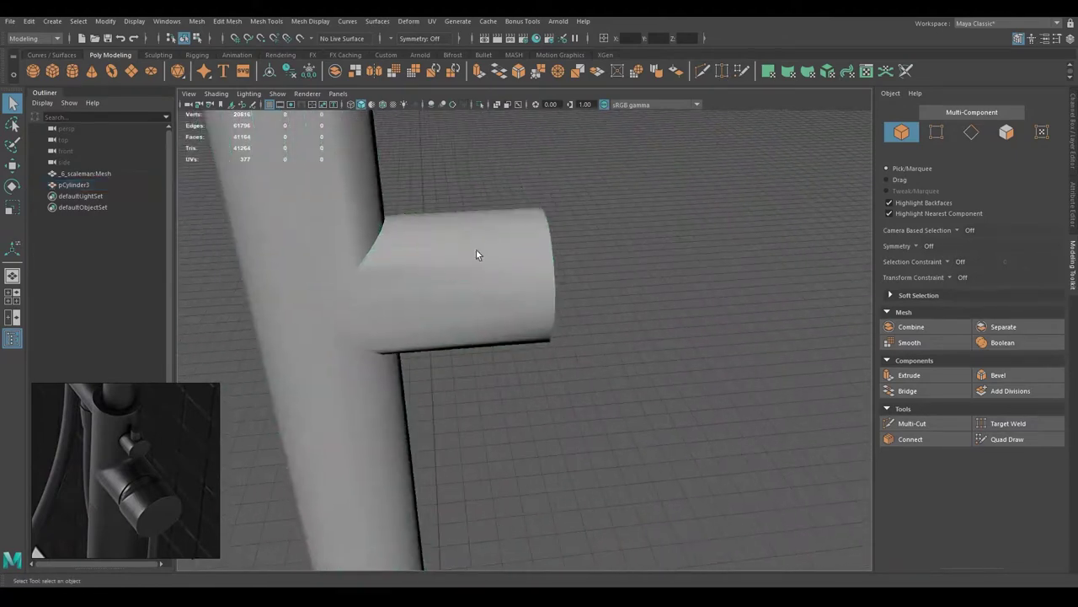
key(F10)
double_click(354, 338)
click(306, 21)
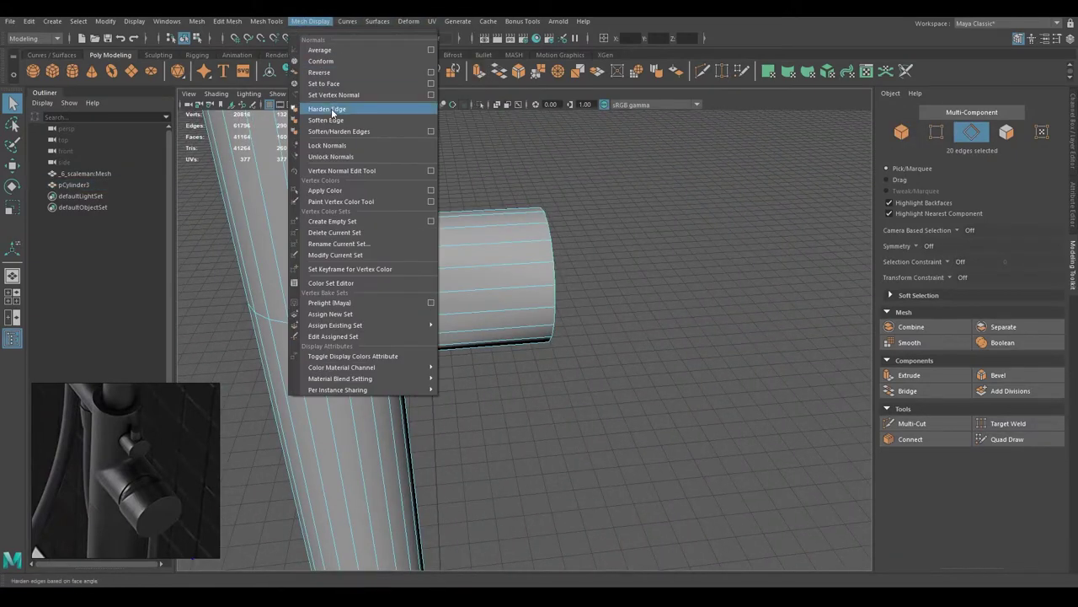
click(332, 111)
key(F8)
alt+drag(438, 236, 478, 208)
scroll(479, 208, down, 10)
mouse_move(574, 225)
alt+mouse_down()
mouse_move(508, 221)
mouse_move(354, 278)
alt+mouse_up()
Step: Create a new cylinder, pCylinder4, and raise it to height 54.9 on the pole
click(523, 252)
key(ctrl+d)
key(w)
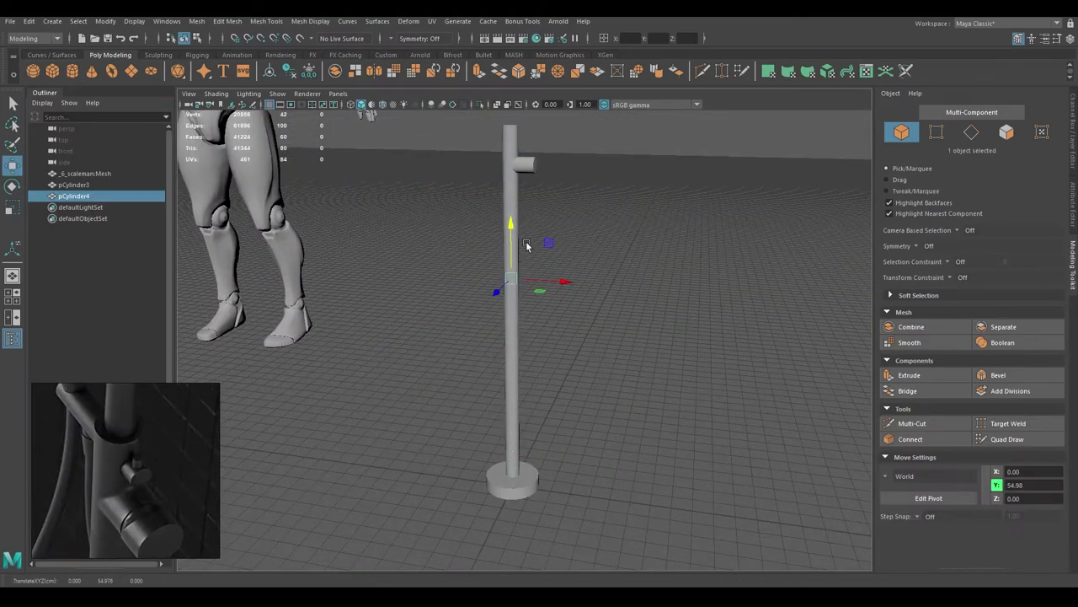
Step: Scale pCylinder4 along X into a long horizontal crossbar
key(f)
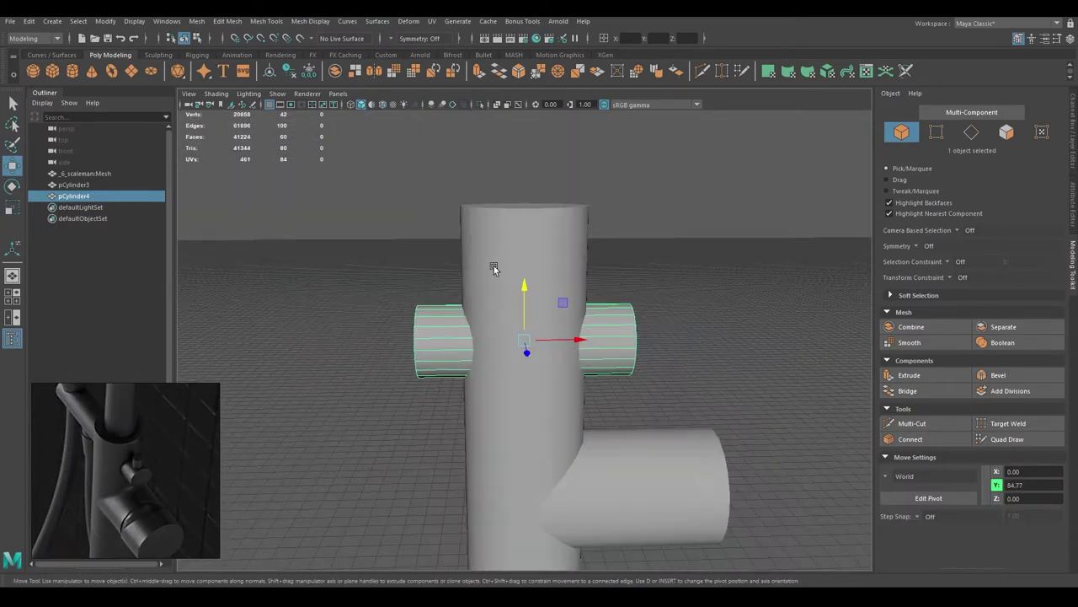
key(r)
drag(529, 277, 428, 300)
mouse_move(428, 301)
alt+right_down()
mouse_move(558, 348)
mouse_move(143, 460)
alt+right_up()
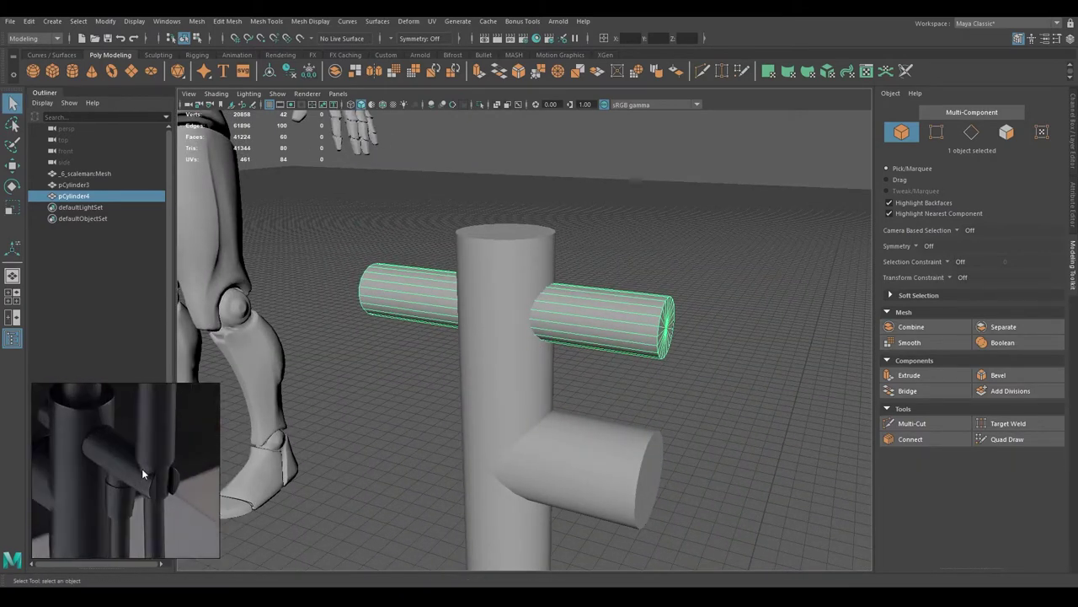
Step: Duplicate the crossbar and rotate the copy 90° to stand vertical
key(ctrl+1)
key(f)
key(ctrl+d)
key(w)
mouse_move(502, 301)
mouse_down()
mouse_move(548, 313)
mouse_move(349, 365)
mouse_move(414, 337)
mouse_move(264, 187)
mouse_up()
key(w)
Step: Isolate both cylinders in wireframe view and select the vertical one
shift+click(640, 336)
key(alt+h)
key(f)
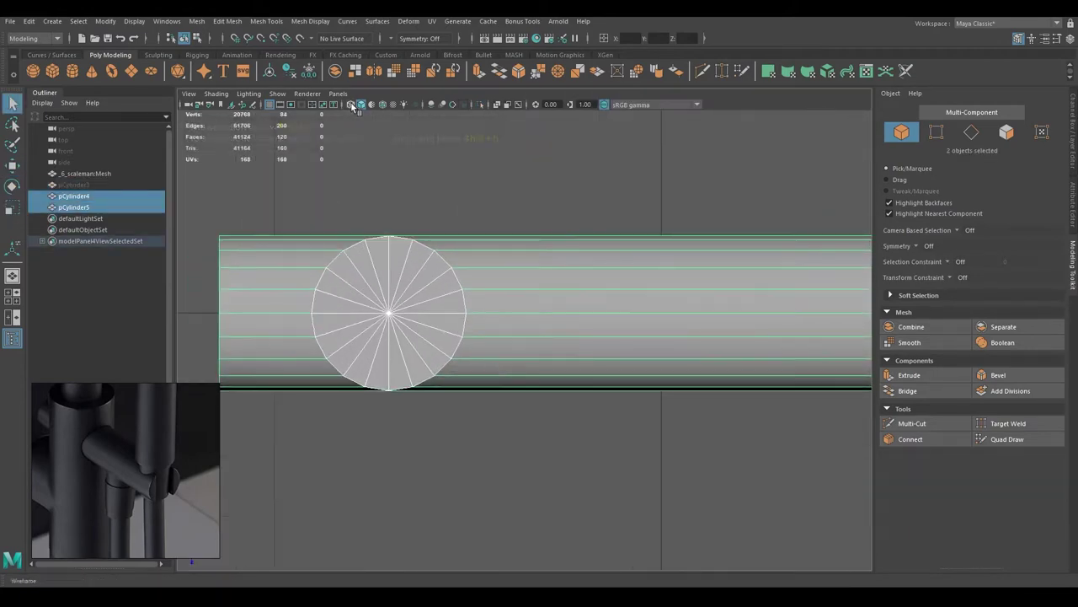
click(352, 107)
click(467, 313)
scroll(301, 309, up, 2)
scroll(453, 318, up, 1)
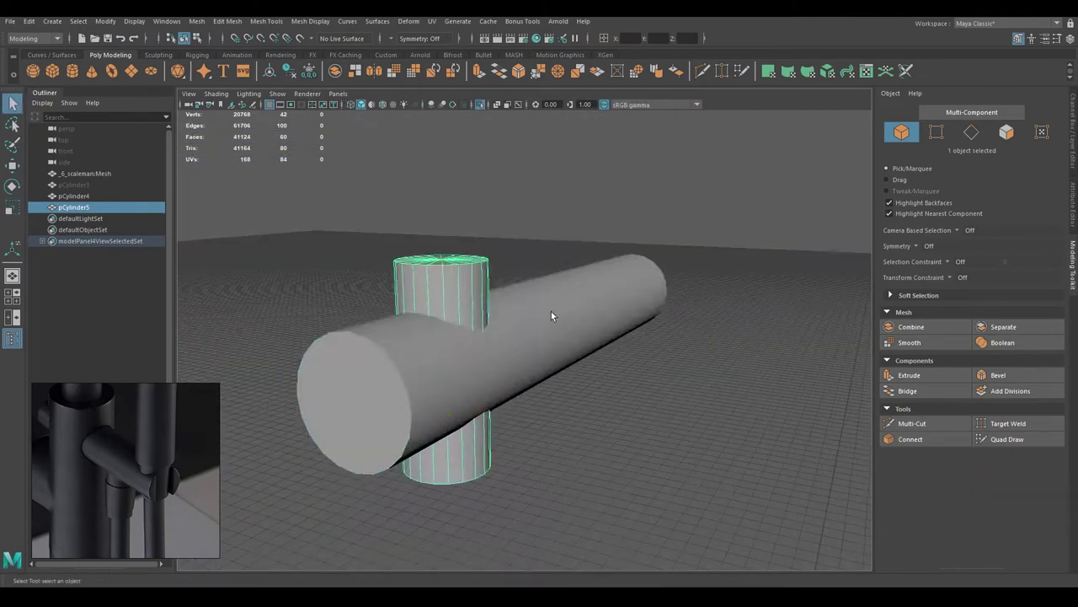
click(196, 21)
Step: Boolean-subtract the vertical cylinder from the crossbar, then delete half of the end-cap faces
click(350, 51)
key(w)
mouse_move(506, 328)
alt+mouse_down()
mouse_move(469, 332)
mouse_move(435, 264)
mouse_move(344, 299)
mouse_move(477, 313)
mouse_move(498, 351)
mouse_move(503, 239)
alt+mouse_up()
key(q)
key(F11)
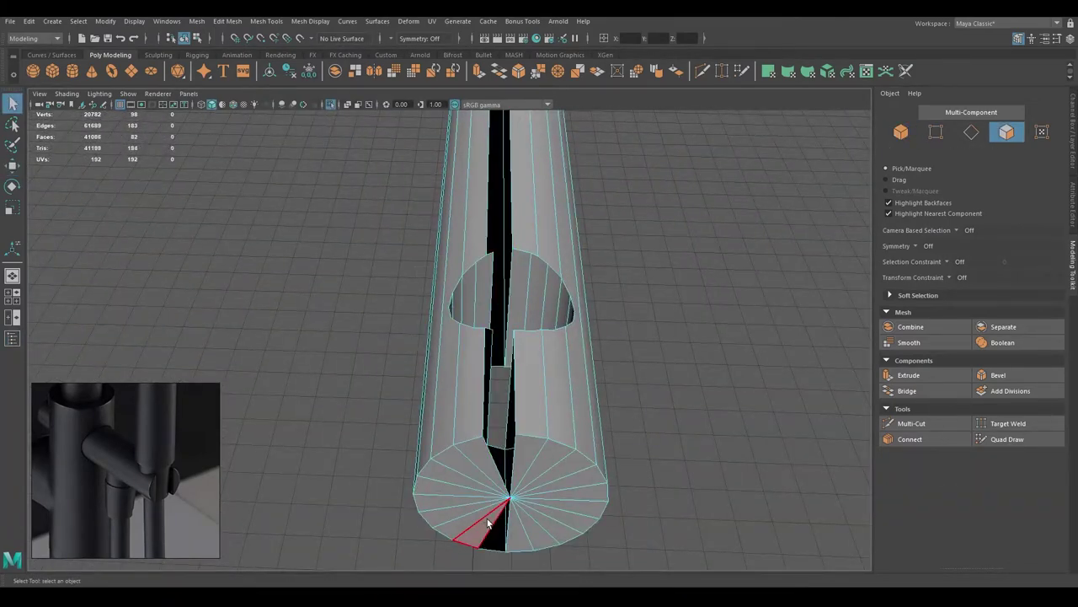
mouse_move(487, 295)
alt+mouse_down()
mouse_move(489, 312)
mouse_move(462, 268)
mouse_move(483, 283)
mouse_move(459, 319)
mouse_move(546, 364)
mouse_move(510, 359)
mouse_move(539, 350)
alt+mouse_up()
key(Delete)
key(F8)
Step: Target-weld the stray vertices along the cut and merge overlapping vertices with Edit Mesh > Merge
shift+right_drag(539, 350, 573, 337)
mouse_move(436, 459)
alt+mouse_down()
mouse_move(489, 409)
mouse_move(486, 375)
alt+mouse_up()
key(q)
key(F10)
mouse_move(487, 338)
alt+mouse_down()
mouse_move(531, 432)
mouse_move(573, 404)
alt+mouse_up()
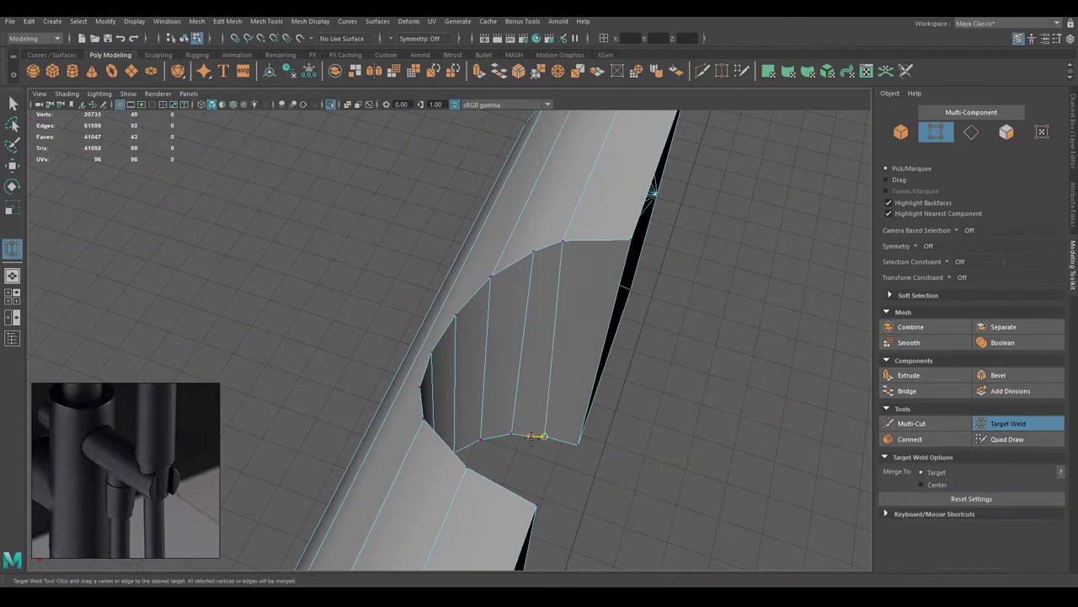
right_drag(522, 256, 523, 299)
key(q)
scroll(523, 298, down, 5)
click(228, 21)
click(252, 139)
key(F8)
key(f)
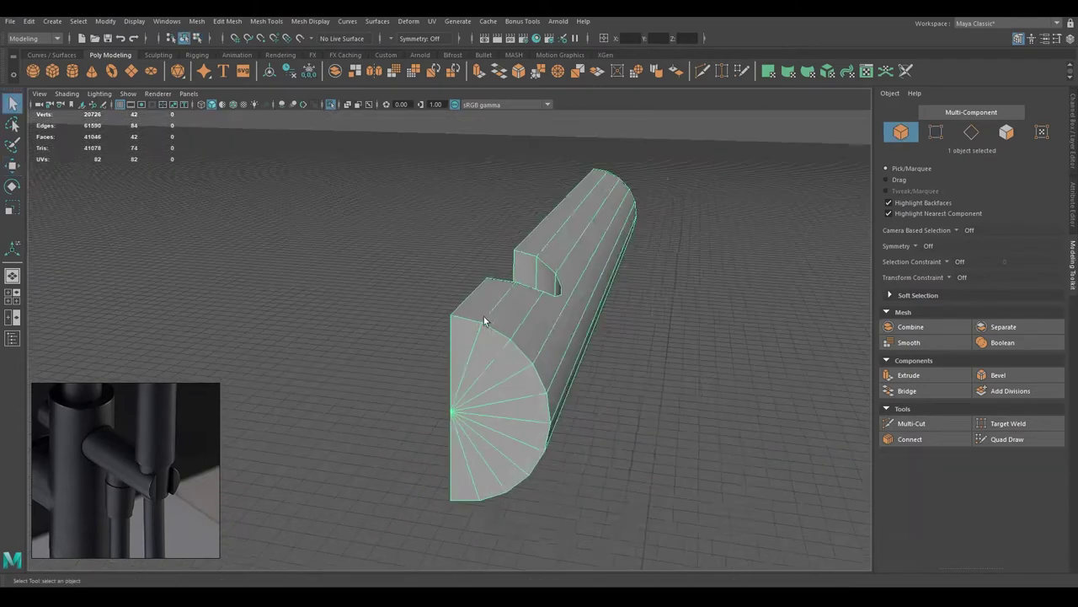
Step: Delete the extra top face of the piece
key(F11)
click(483, 296)
alt+drag(575, 389, 600, 367)
key(Delete)
mouse_move(588, 409)
alt+mouse_down()
mouse_move(527, 330)
mouse_move(522, 226)
alt+mouse_up()
Step: Multi-Cut new edges across the curved middle and the flat end face
key(ctrl+shift+x)
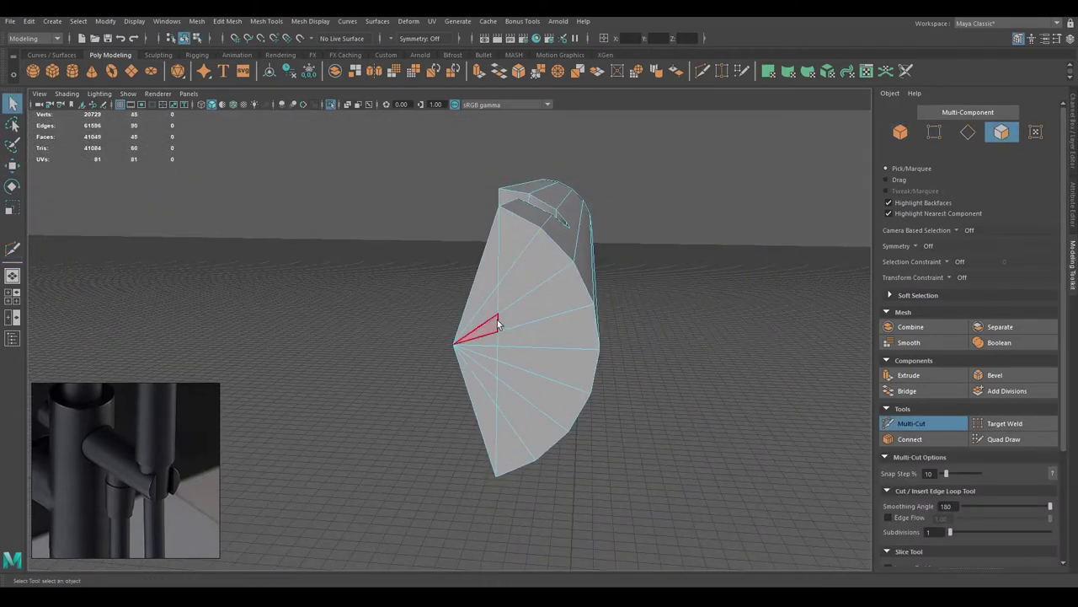
alt+drag(497, 324, 528, 345)
right_drag(570, 305, 624, 271)
alt+drag(623, 271, 523, 351)
key(F9)
mouse_move(438, 284)
mouse_down()
mouse_move(464, 410)
mouse_move(561, 59)
mouse_up()
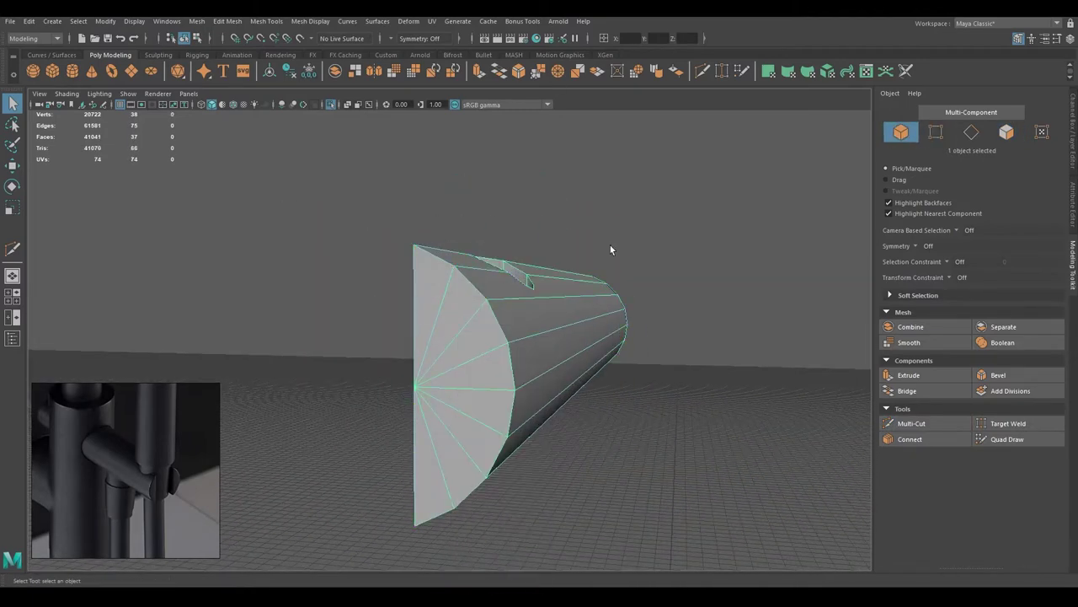
alt+drag(573, 262, 539, 211)
key(F10)
click(196, 21)
click(253, 174)
Step: Select an edge loop on the tube and move its vertices to start the notch
mouse_move(580, 417)
alt+mouse_down()
mouse_move(645, 281)
mouse_move(584, 397)
mouse_move(567, 288)
alt+mouse_up()
right_drag(567, 288, 577, 262)
mouse_move(577, 262)
alt+mouse_down()
mouse_move(539, 340)
mouse_move(415, 401)
alt+mouse_up()
double_click(561, 362)
mouse_move(503, 88)
alt+mouse_down()
mouse_move(587, 255)
mouse_move(534, 279)
alt+mouse_up()
key(F8)
key(F9)
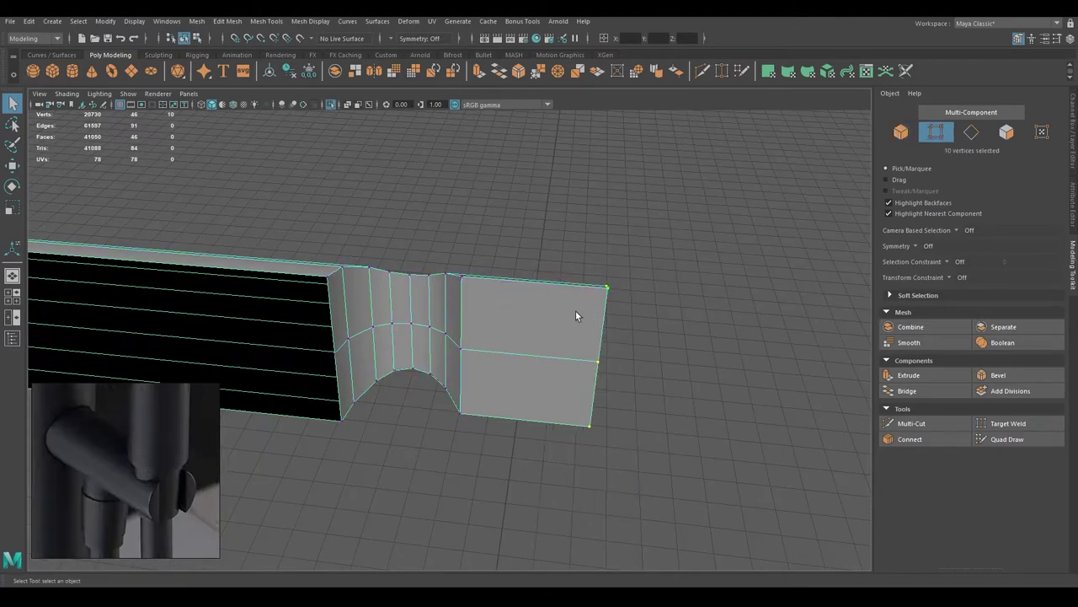
key(w)
mouse_move(541, 354)
alt+mouse_down()
mouse_move(412, 331)
mouse_move(458, 315)
alt+mouse_up()
key(q)
key(F8)
Step: Add new edges around the notch with Multi-Cut in the maximised side view
shift+right_drag(458, 315, 525, 337)
alt+drag(524, 337, 513, 353)
key(space)
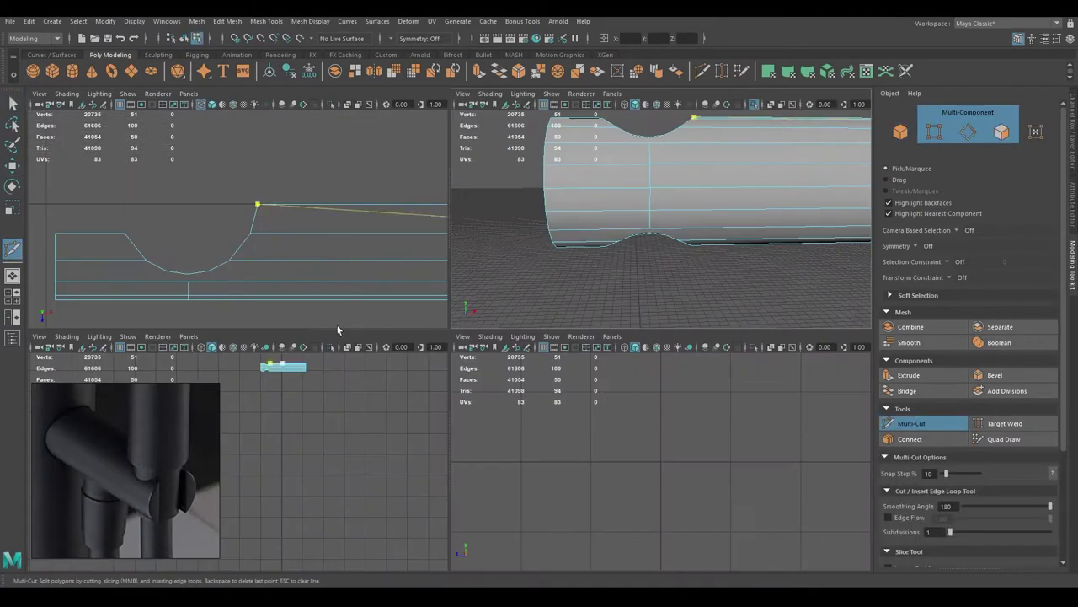
key(space)
key(q)
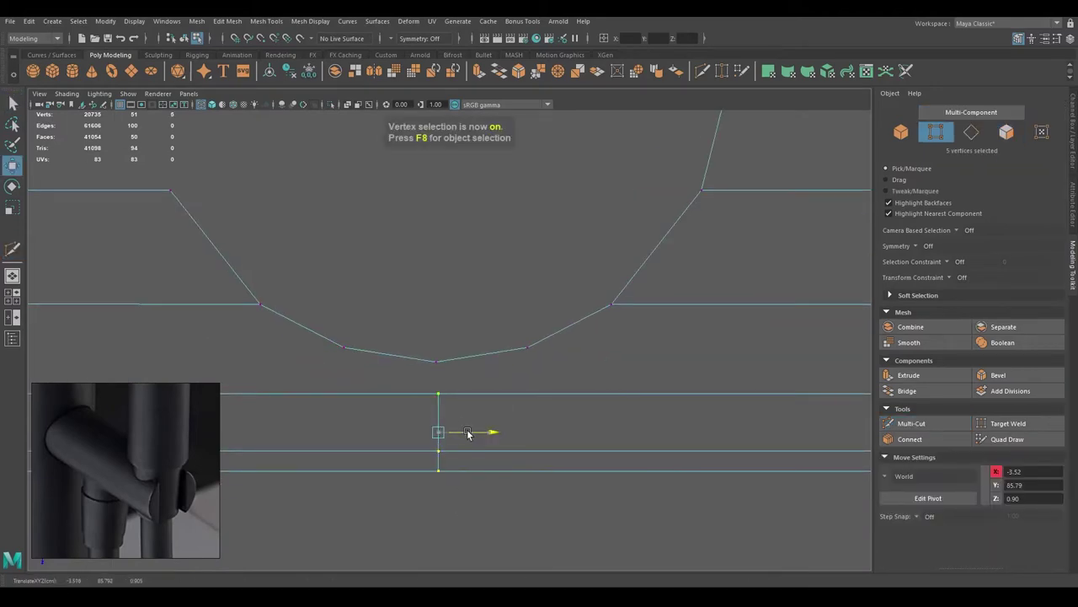
alt+right_drag(504, 336, 503, 247)
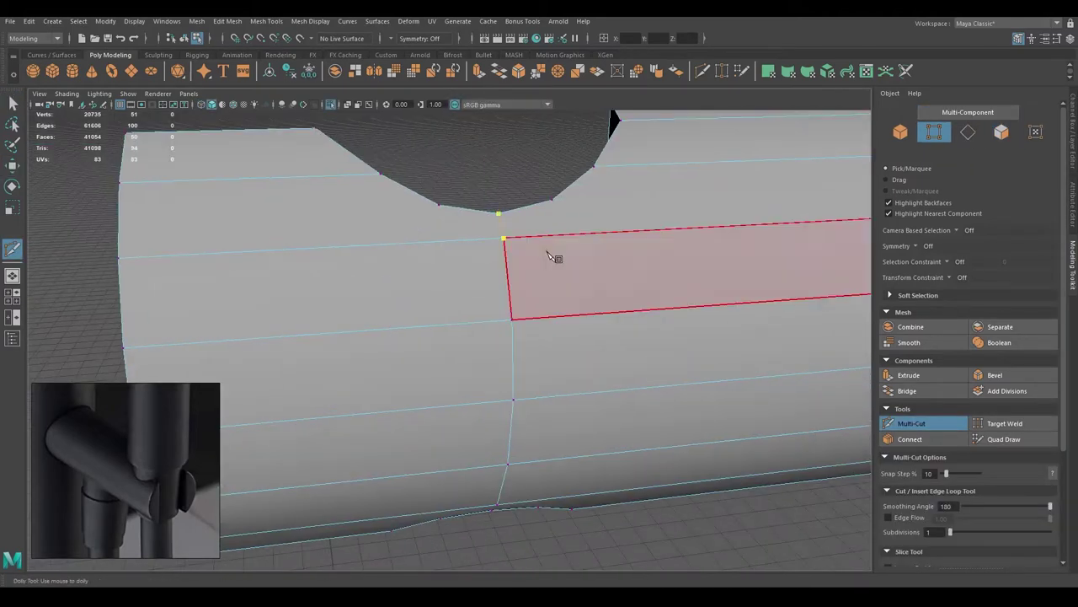
alt+middle_drag(552, 257, 503, 284)
alt+drag(452, 204, 404, 214)
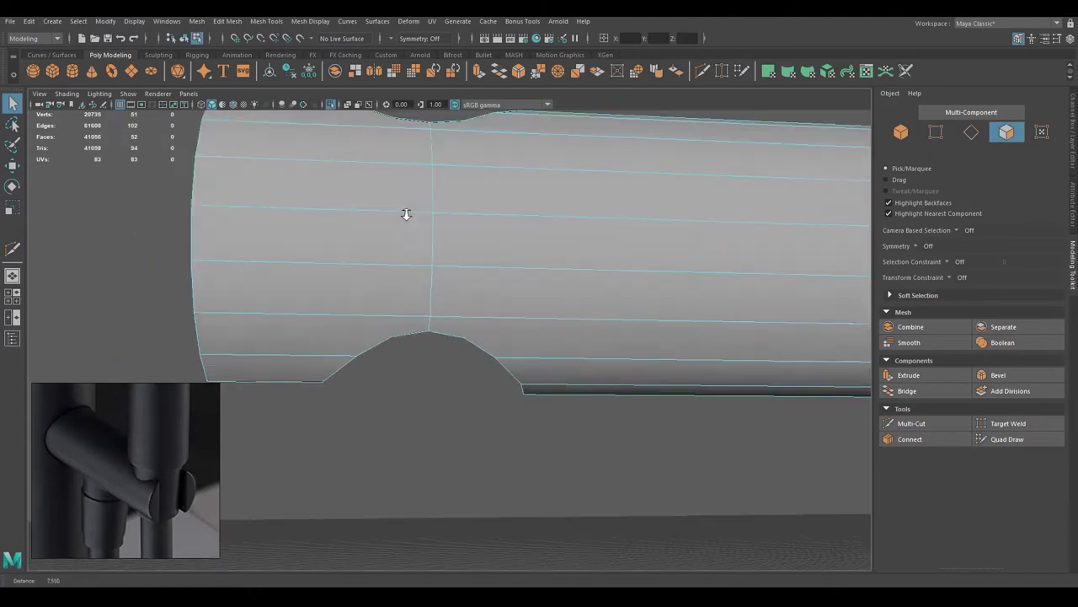
Step: Scale an edge loop around the tube and apply a Mesh command to a band of faces
key(F10)
double_click(517, 248)
key(r)
mouse_move(413, 334)
alt+mouse_down()
mouse_move(454, 338)
mouse_move(422, 269)
alt+mouse_up()
key(F11)
key(q)
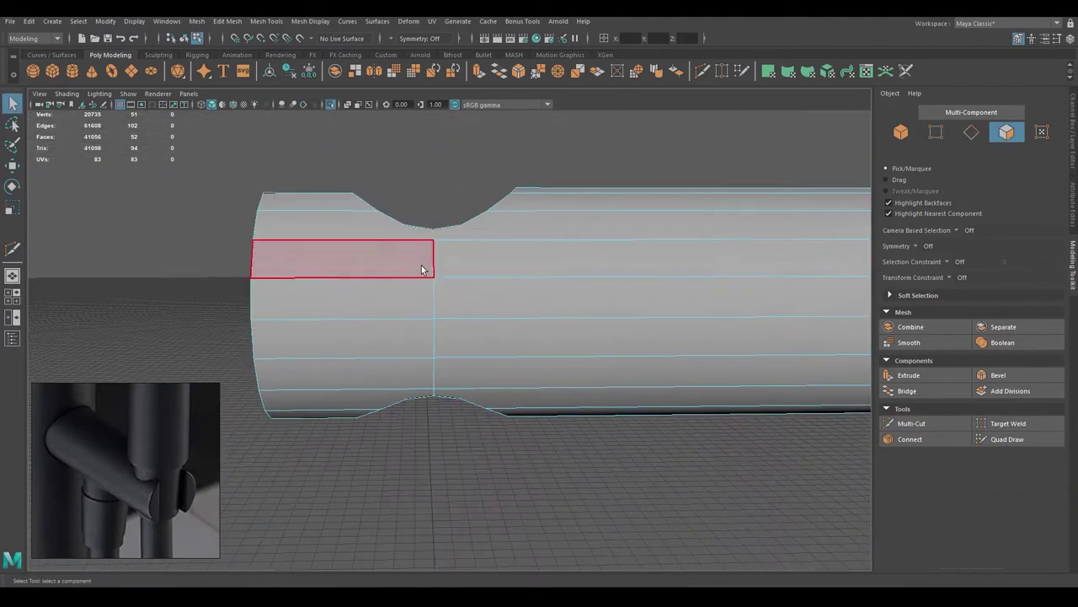
click(196, 21)
click(244, 165)
right_drag(397, 223, 447, 255)
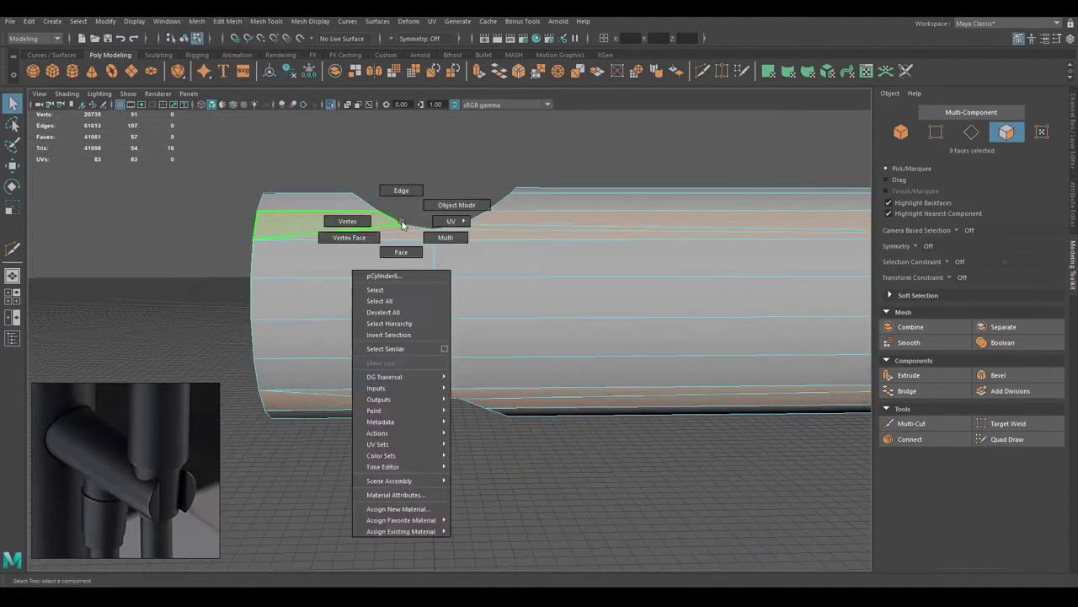
mouse_move(447, 256)
alt+mouse_down()
mouse_move(429, 202)
mouse_move(429, 225)
alt+mouse_up()
Step: Select the edges beside the notch, then the notched tube and one of its faces
key(F10)
mouse_move(413, 300)
alt+mouse_down()
mouse_move(433, 306)
mouse_move(328, 264)
mouse_move(396, 350)
mouse_move(370, 281)
mouse_move(409, 272)
mouse_move(373, 253)
mouse_move(312, 185)
mouse_move(397, 315)
mouse_move(359, 267)
mouse_move(365, 301)
mouse_move(379, 300)
mouse_move(366, 328)
mouse_move(508, 399)
mouse_move(452, 315)
mouse_move(465, 335)
mouse_move(477, 313)
mouse_move(410, 356)
mouse_move(388, 342)
mouse_move(410, 372)
alt+mouse_up()
click(370, 281)
click(366, 328)
key(F8)
click(465, 335)
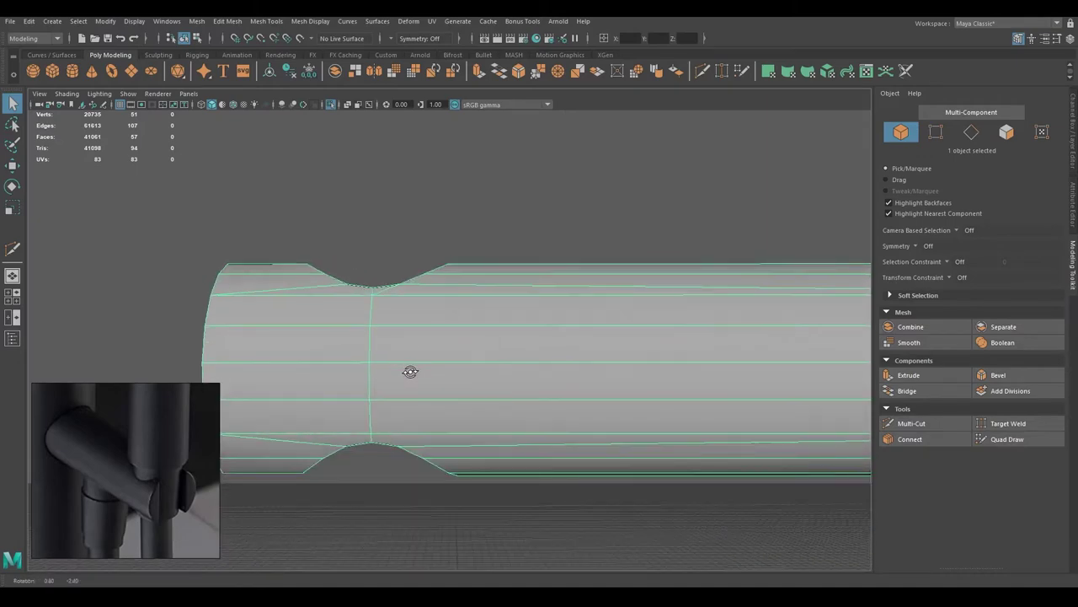
mouse_move(404, 448)
alt+mouse_down()
mouse_move(505, 395)
mouse_move(536, 366)
mouse_move(409, 373)
mouse_move(408, 352)
mouse_move(355, 355)
alt+mouse_up()
key(F10)
mouse_move(436, 375)
alt+mouse_down()
mouse_move(407, 337)
mouse_move(290, 315)
mouse_move(348, 334)
mouse_move(346, 342)
mouse_move(399, 344)
mouse_move(335, 324)
mouse_move(435, 376)
mouse_move(381, 280)
mouse_move(386, 306)
mouse_move(445, 337)
mouse_move(505, 322)
mouse_move(472, 350)
mouse_move(522, 351)
mouse_move(431, 314)
mouse_move(468, 315)
mouse_move(433, 309)
mouse_move(511, 312)
mouse_move(518, 366)
mouse_move(472, 295)
alt+mouse_up()
key(F11)
click(334, 325)
key(F8)
Step: Increase the Mirror Offset to lengthen the tube, previewing it smoothed and back
key(q)
key(3)
key(1)
Step: Slide the tube along X so it crosses the pole's upper section
click(471, 295)
scroll(469, 346, up, 3)
scroll(470, 344, up, 2)
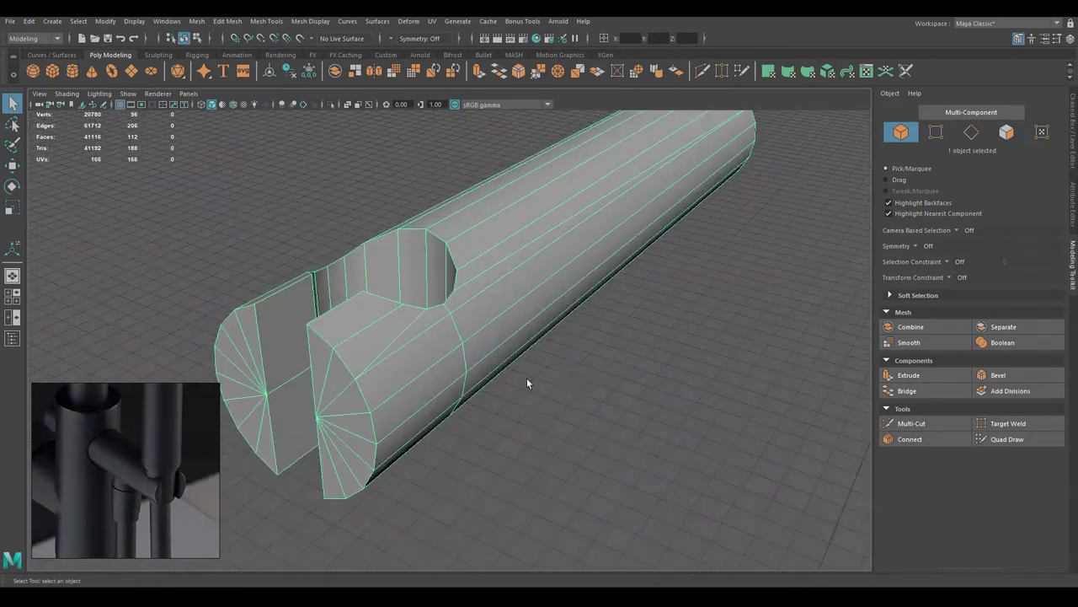
click(12, 338)
scroll(471, 290, down, 3)
mouse_move(471, 290)
alt+mouse_down()
mouse_move(449, 311)
mouse_move(597, 307)
alt+mouse_up()
key(w)
Step: Shrink the small cylinder to under half size and inspect it in isolation
key(q)
key(q)
scroll(528, 312, down, 3)
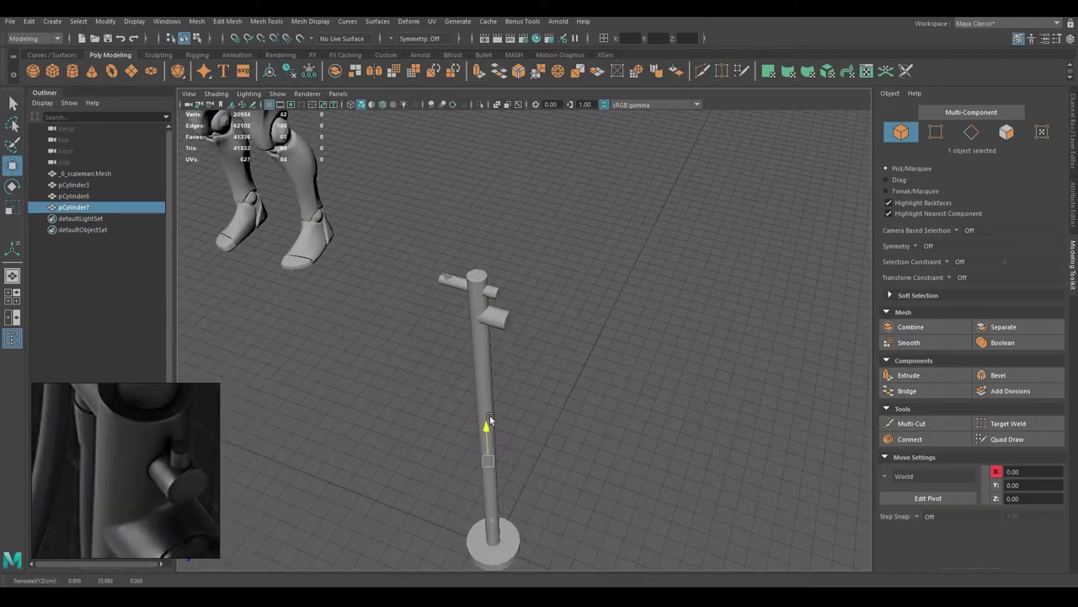
key(f)
key(r)
drag(517, 301, 468, 334)
key(q)
key(ctrl+1)
key(f)
alt+drag(477, 201, 512, 301)
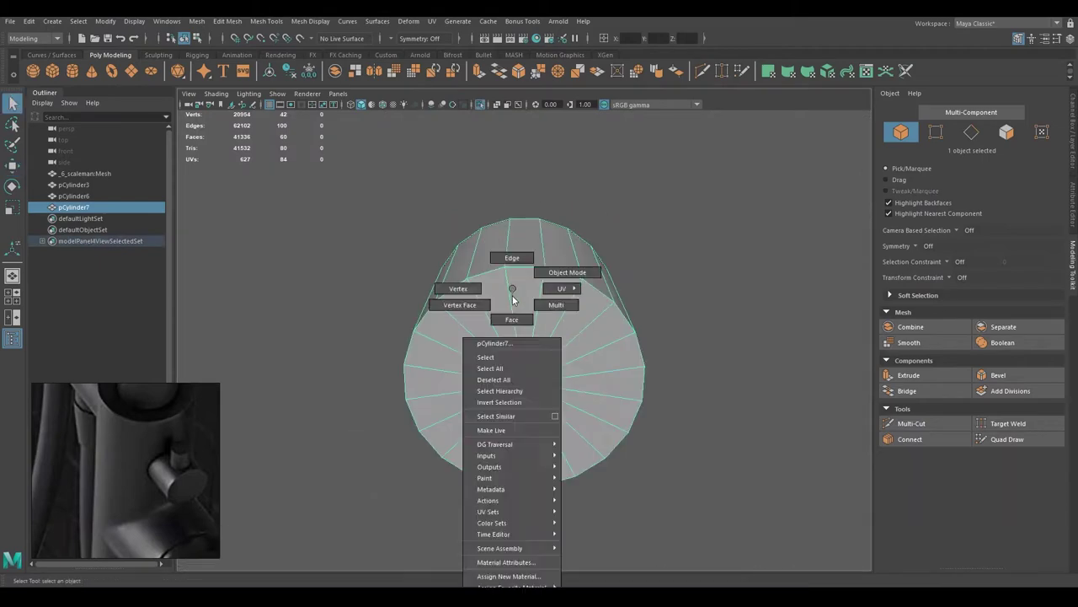
key(F8)
key(ctrl+1)
Step: Scale the knob down further to about 0.29 and raise it upward
key(r)
mouse_move(581, 332)
alt+mouse_down()
mouse_move(482, 371)
mouse_move(505, 362)
alt+mouse_up()
key(w)
drag(500, 354, 500, 349)
Step: Select the horizontal cross pipe and check it against the whole faucet
click(607, 366)
alt+drag(597, 376, 527, 399)
click(540, 331)
key(w)
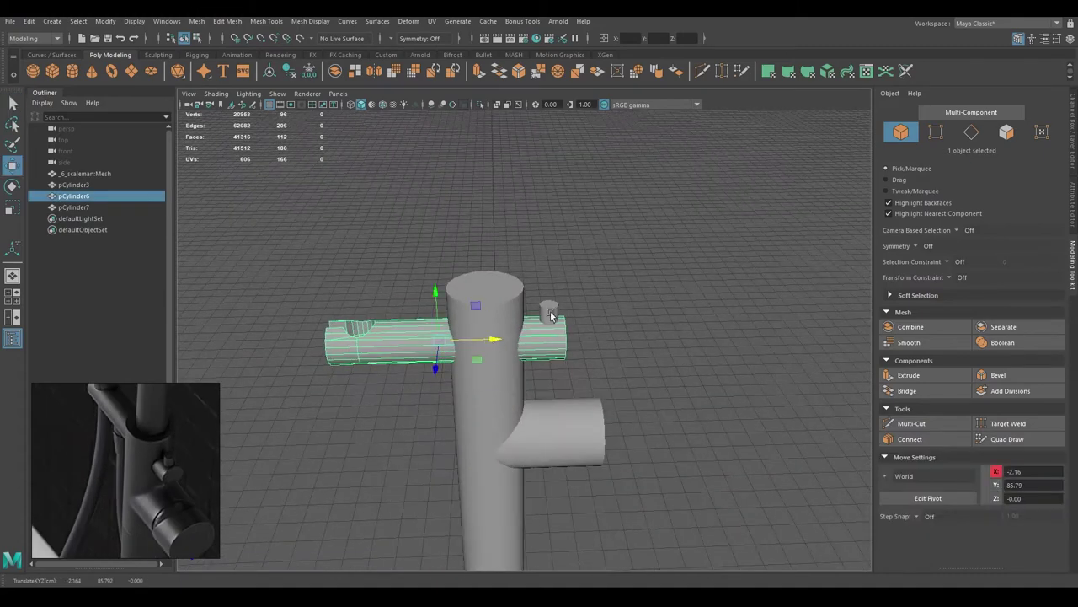
key(q)
click(572, 338)
alt+drag(572, 338, 539, 354)
scroll(505, 363, down, 5)
Step: Hide the character figure with Ctrl+H so only the faucet remains
click(476, 333)
click(476, 381)
mouse_move(404, 381)
alt+mouse_down()
mouse_move(475, 380)
mouse_move(438, 364)
mouse_move(458, 346)
alt+mouse_up()
key(ctrl+h)
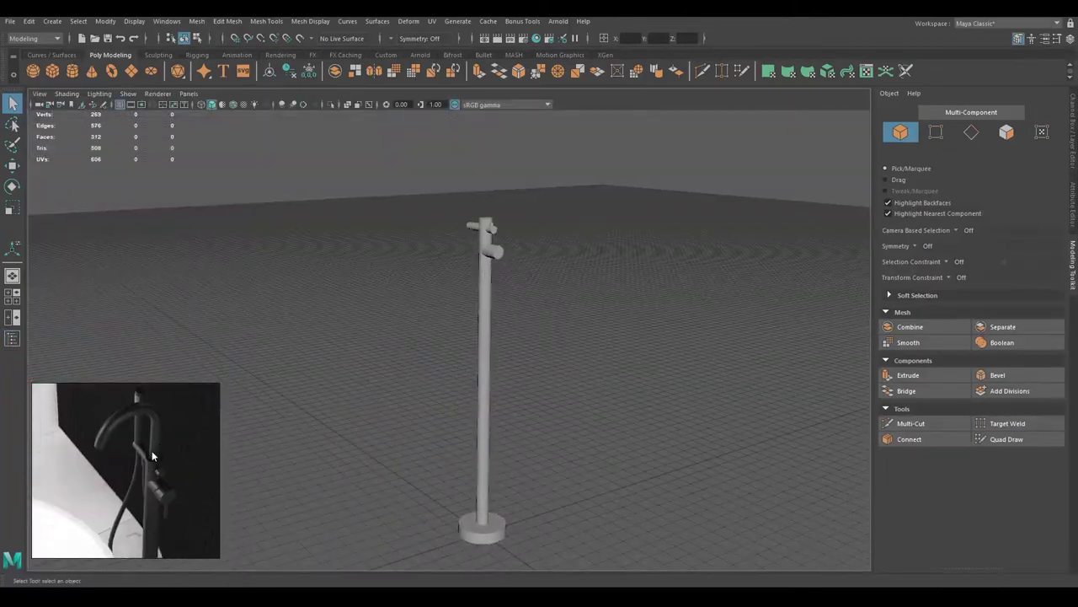
click(115, 74)
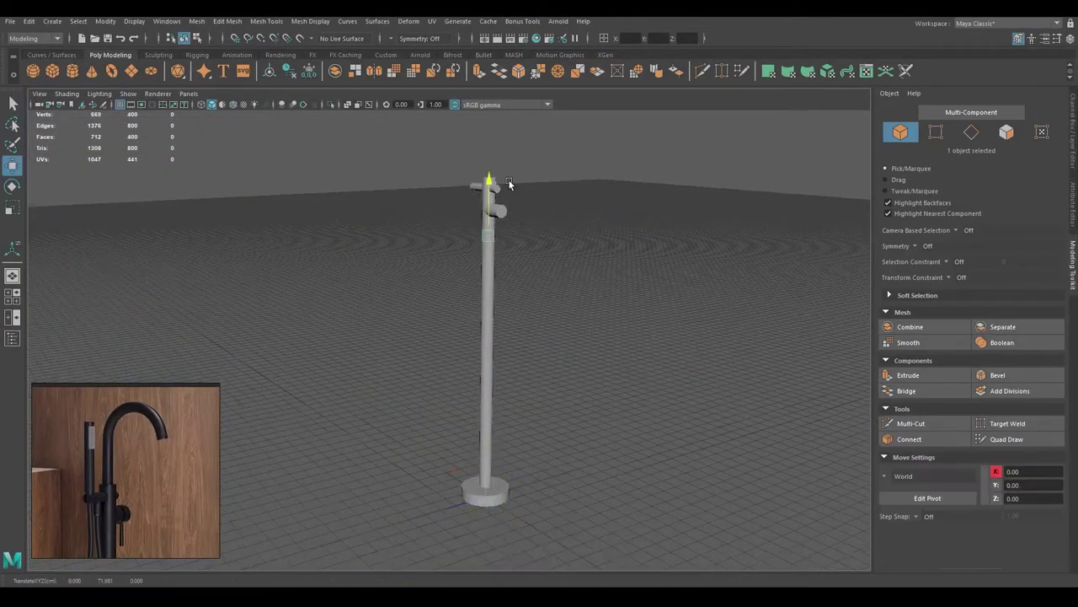
Step: Rotate the new torus 90 degrees so it stands upright on the pole
key(e)
alt+right_drag(510, 270, 573, 269)
drag(573, 269, 547, 343)
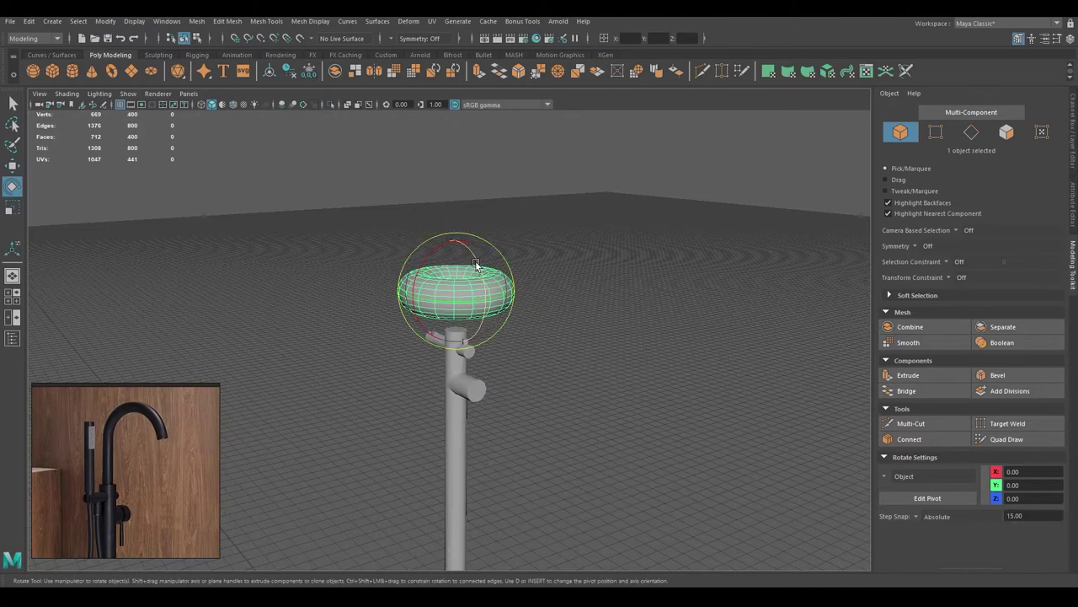
key(space)
key(space)
Step: Lower the torus Section Radius to make a slim ring, checking it in the front view
alt+middle_drag(440, 210, 441, 306)
key(t)
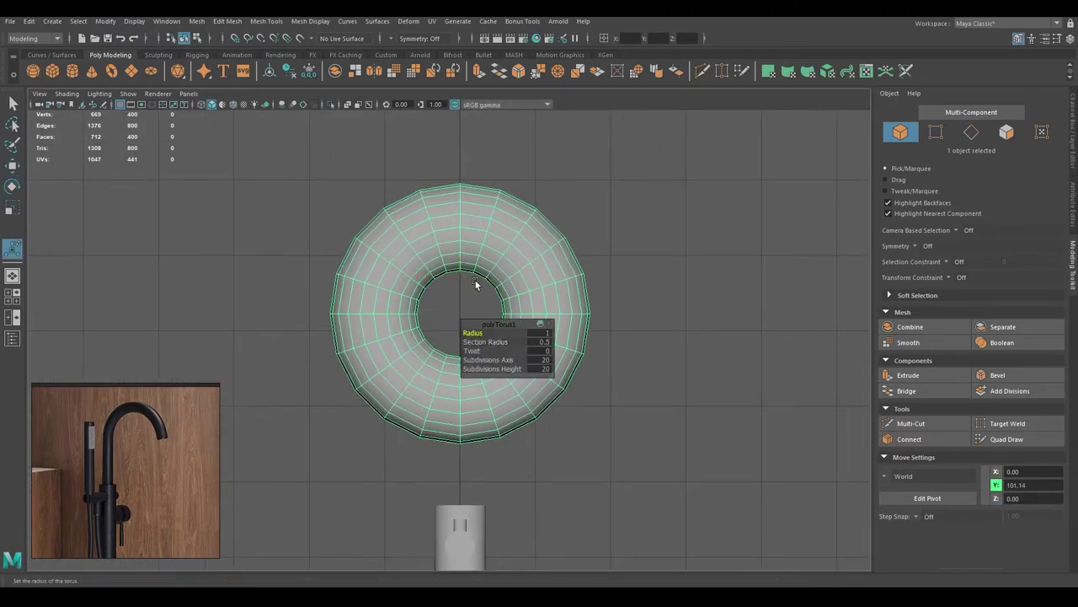
drag(481, 339, 438, 339)
key(q)
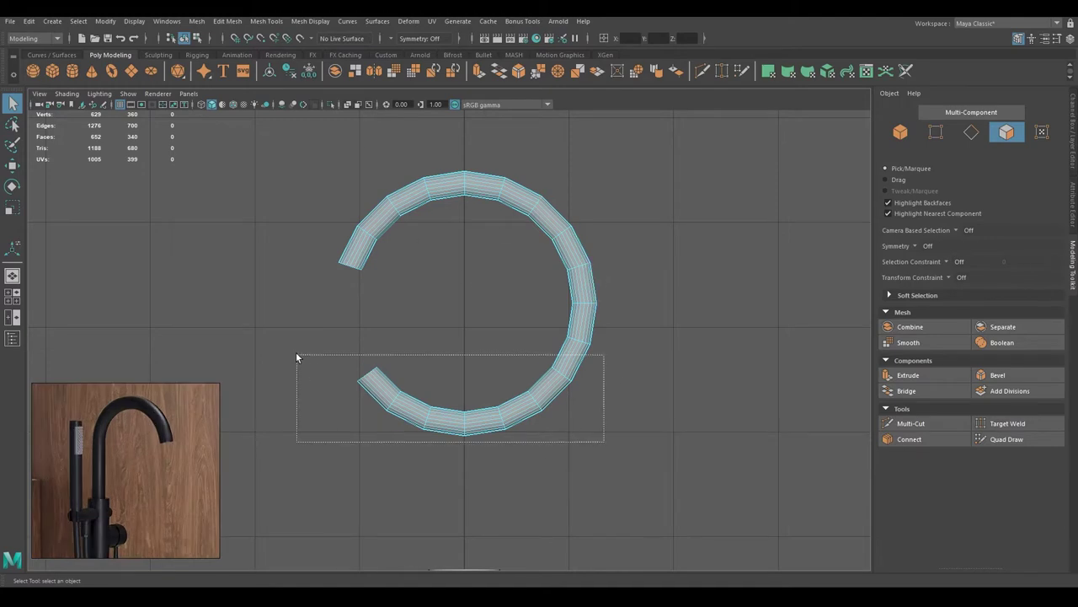
key(F8)
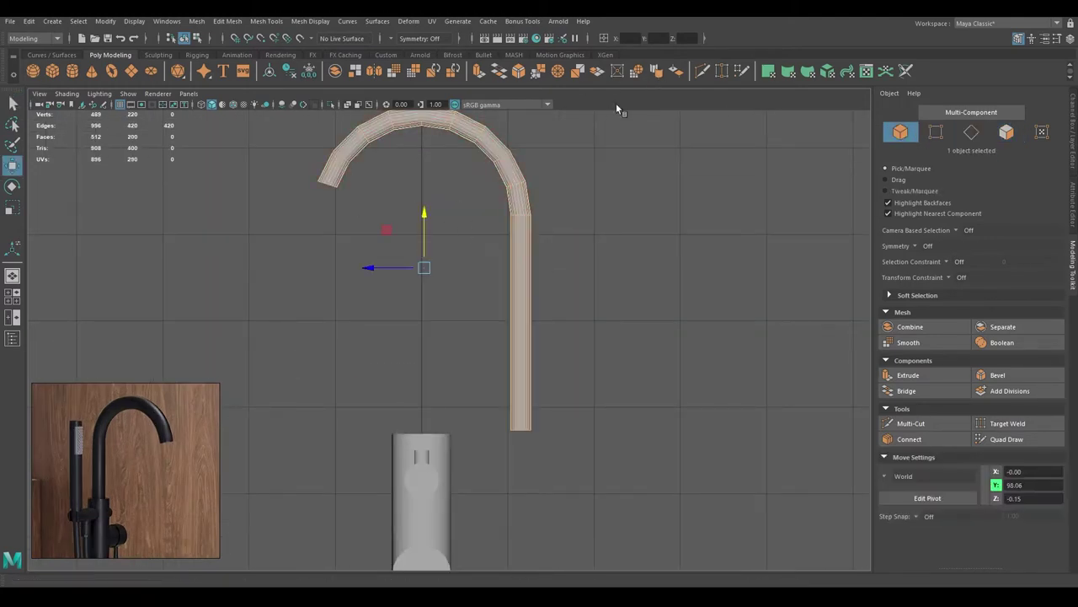
key(space)
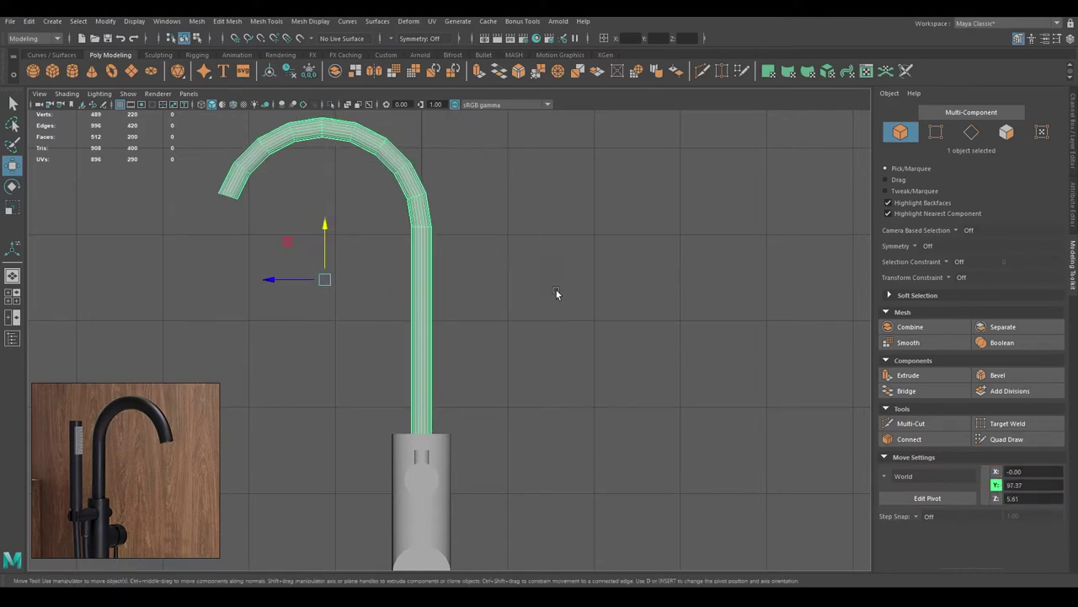
Step: Clear the selection and bring the view in to the spout's open end
key(q)
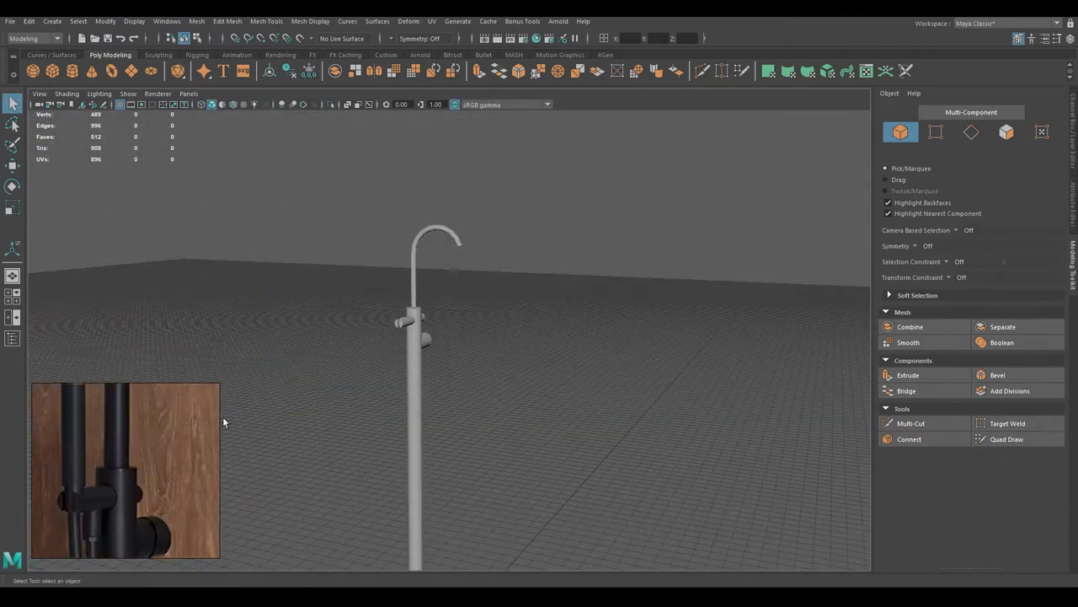
scroll(385, 322, up, 5)
key(F8)
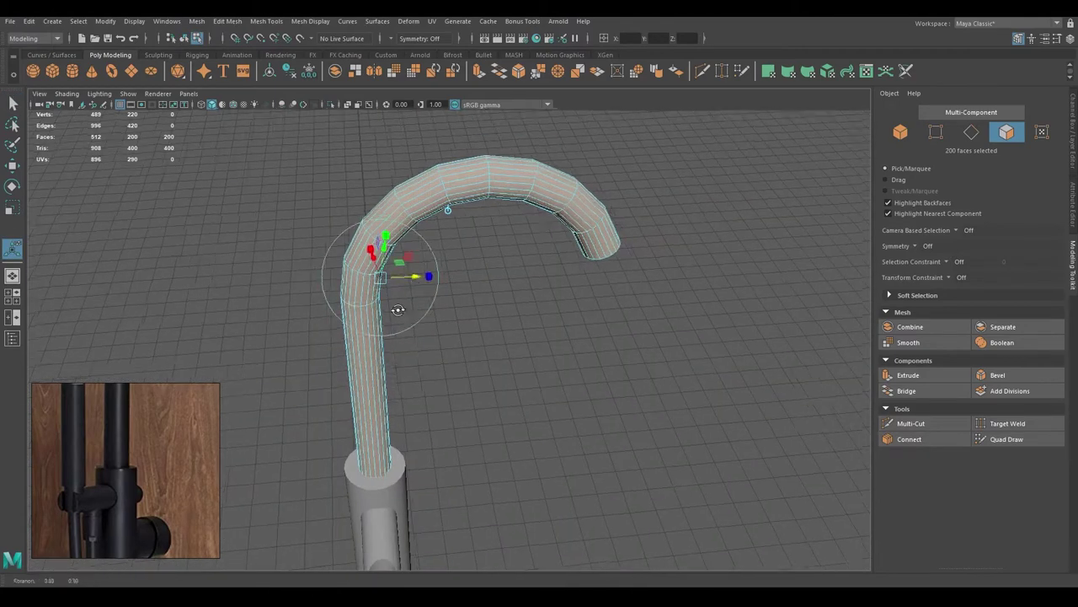
key(F8)
key(q)
alt+drag(397, 310, 459, 200)
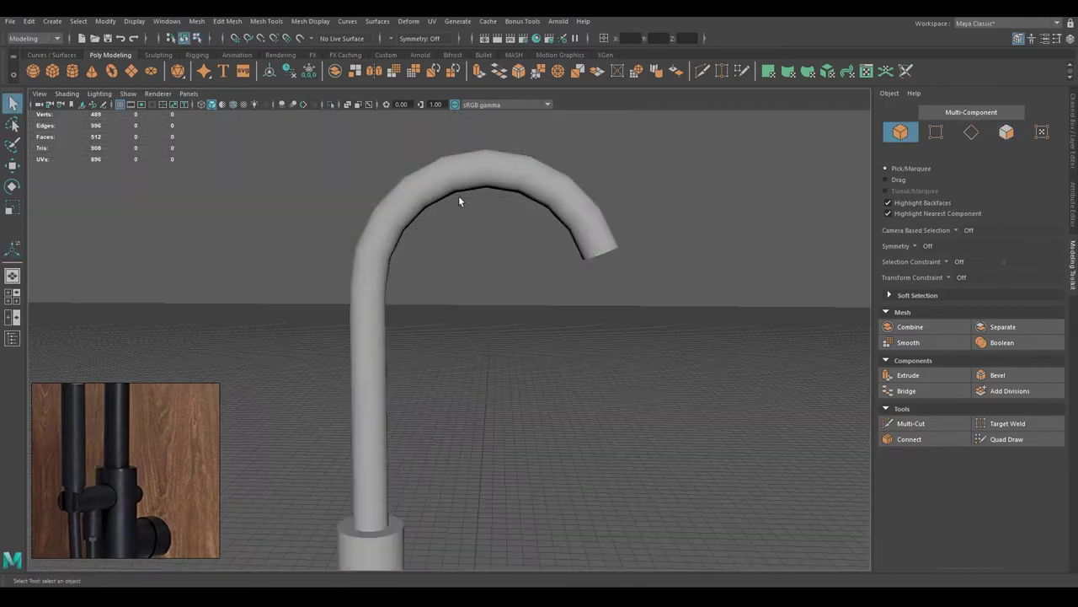
click(481, 228)
mouse_move(414, 253)
alt+mouse_down()
mouse_move(562, 389)
mouse_move(447, 334)
mouse_move(415, 340)
alt+mouse_up()
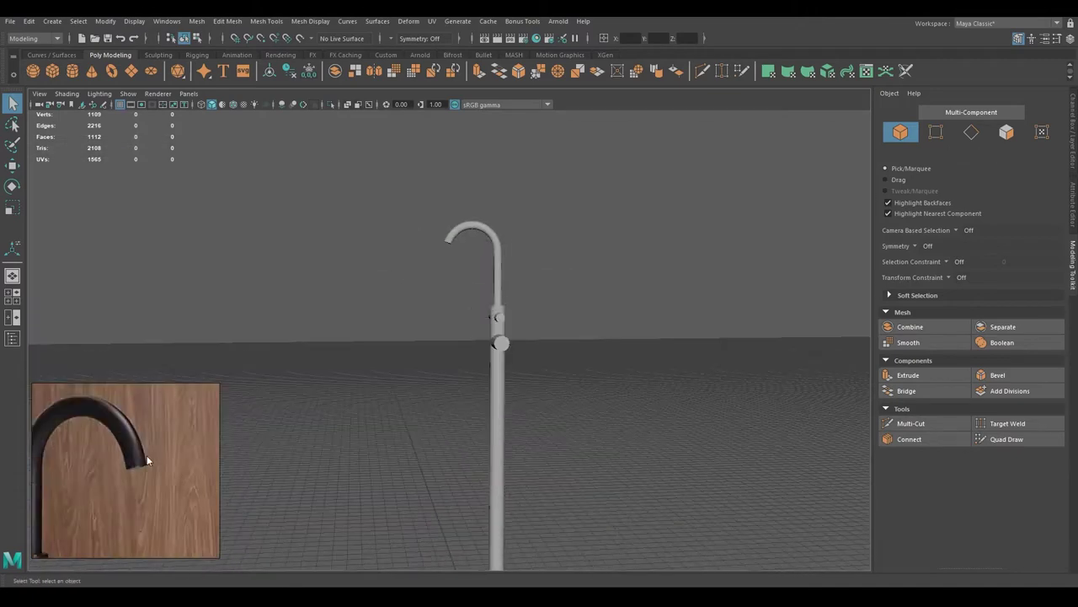
alt+right_drag(414, 340, 733, 326)
right_drag(426, 232, 421, 210)
Step: Extrude the spout's end edge loop and scale it inward into a thick rim
double_click(353, 253)
key(r)
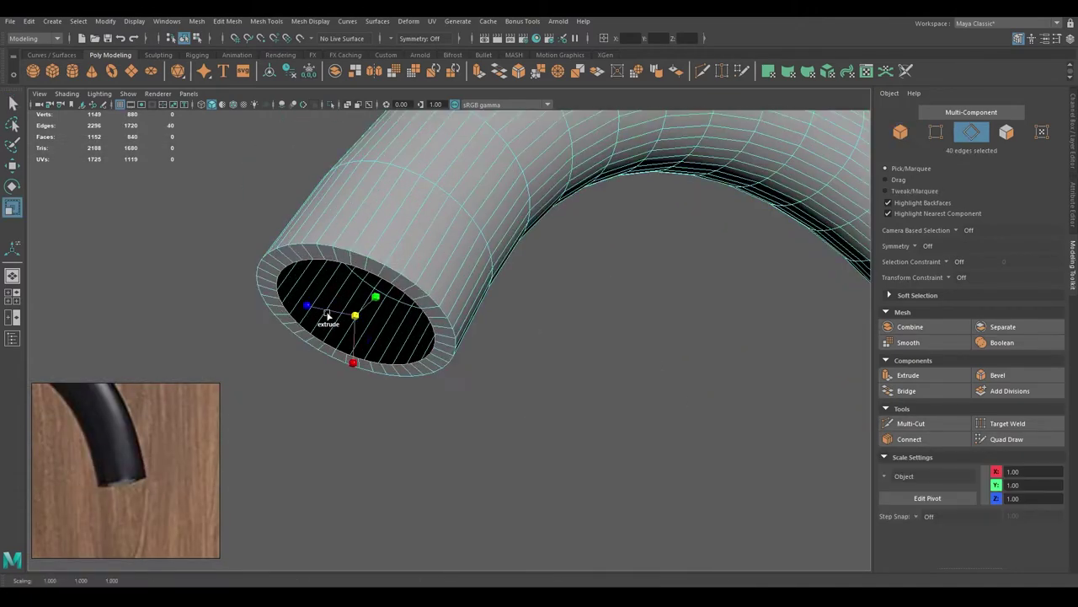
key(F8)
scroll(445, 299, down, 5)
click(436, 272)
mouse_move(437, 272)
alt+mouse_down()
mouse_move(483, 328)
mouse_move(601, 416)
mouse_move(529, 414)
alt+mouse_up()
Step: Zoom and orbit out to review the whole faucet and its base
scroll(180, 497, down, 3)
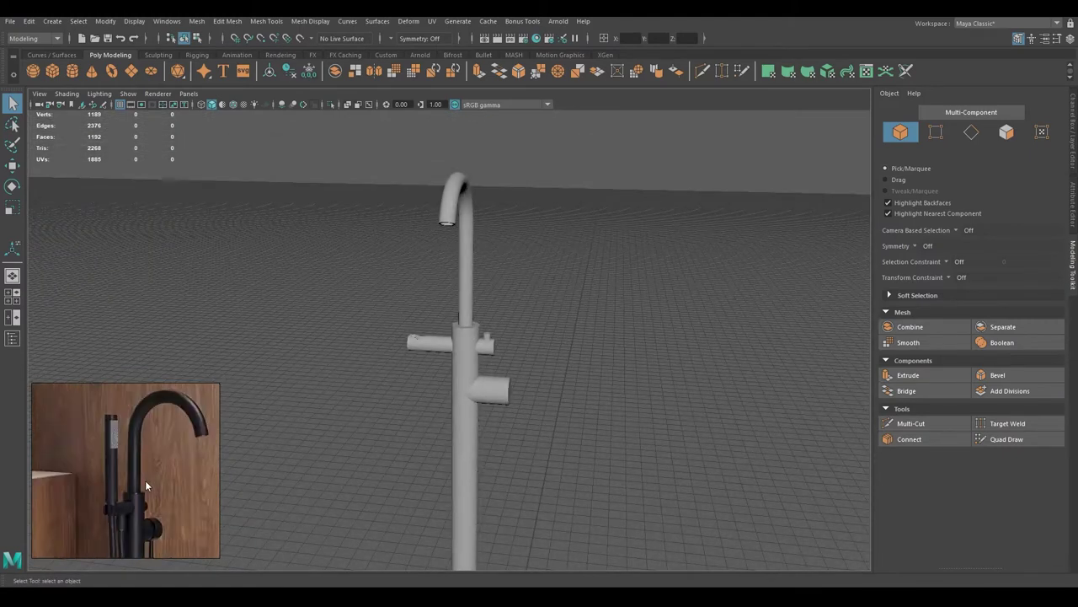
scroll(147, 460, down, 4)
scroll(146, 459, up, 4)
scroll(155, 465, up, 3)
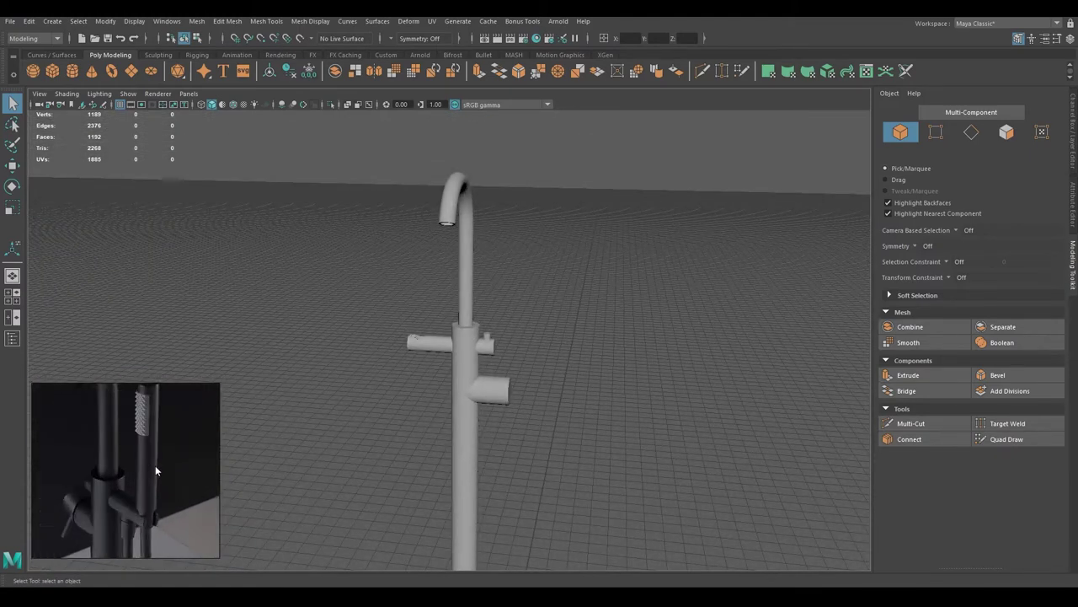
scroll(148, 460, up, 2)
scroll(140, 454, up, 2)
scroll(139, 454, down, 3)
scroll(414, 372, down, 3)
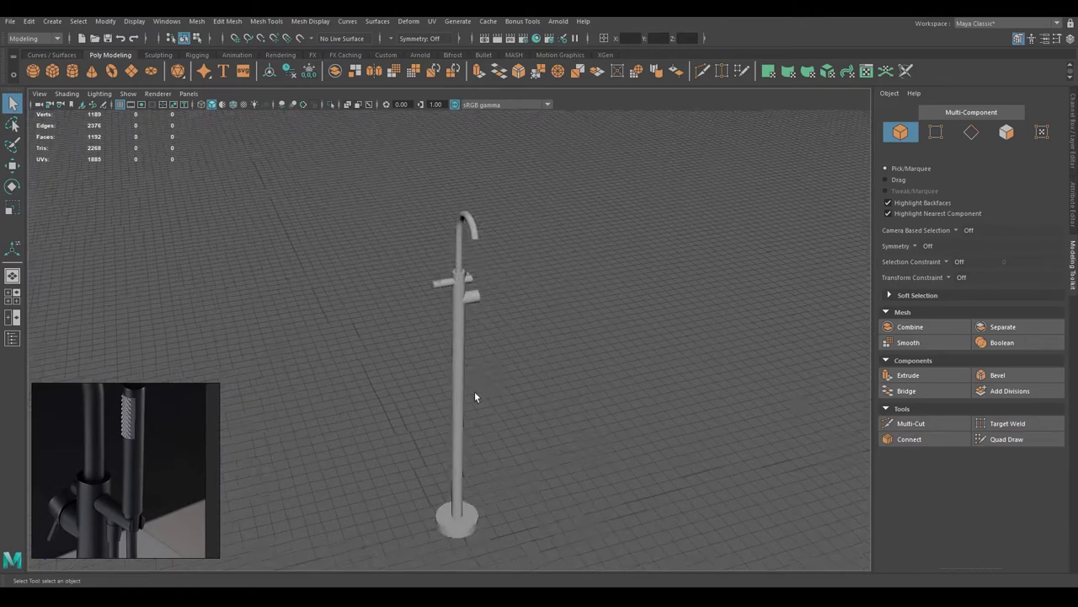
alt+drag(474, 391, 455, 371)
Step: Frame the crossbar's upright cylinder and scale it slimmer from the top view
key(f)
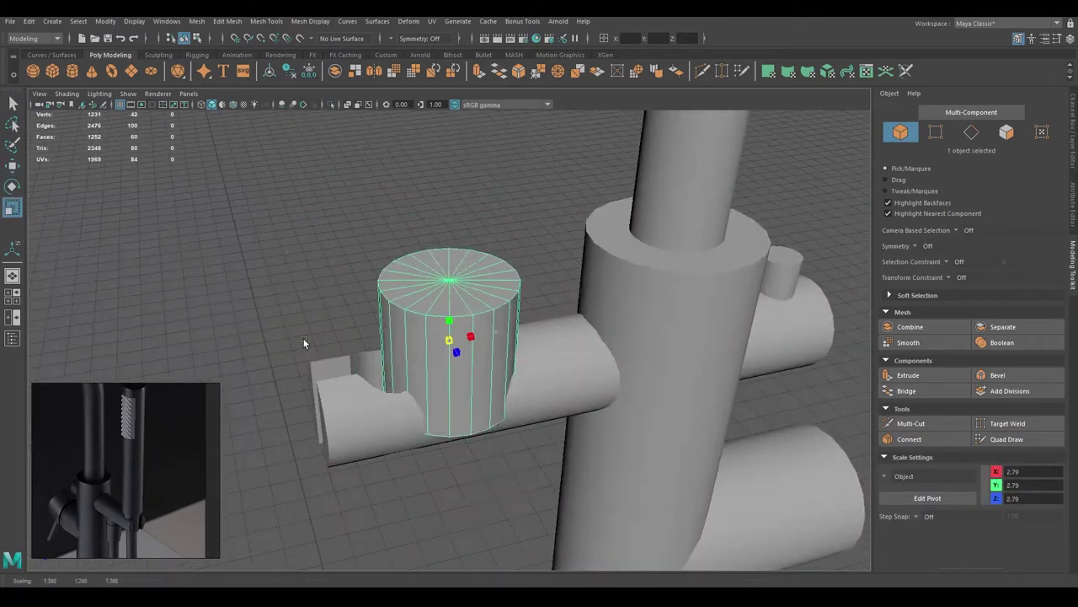
key(r)
scroll(473, 329, down, 2)
scroll(484, 363, up, 5)
key(space)
drag(500, 378, 423, 268)
key(f)
key(5)
key(q)
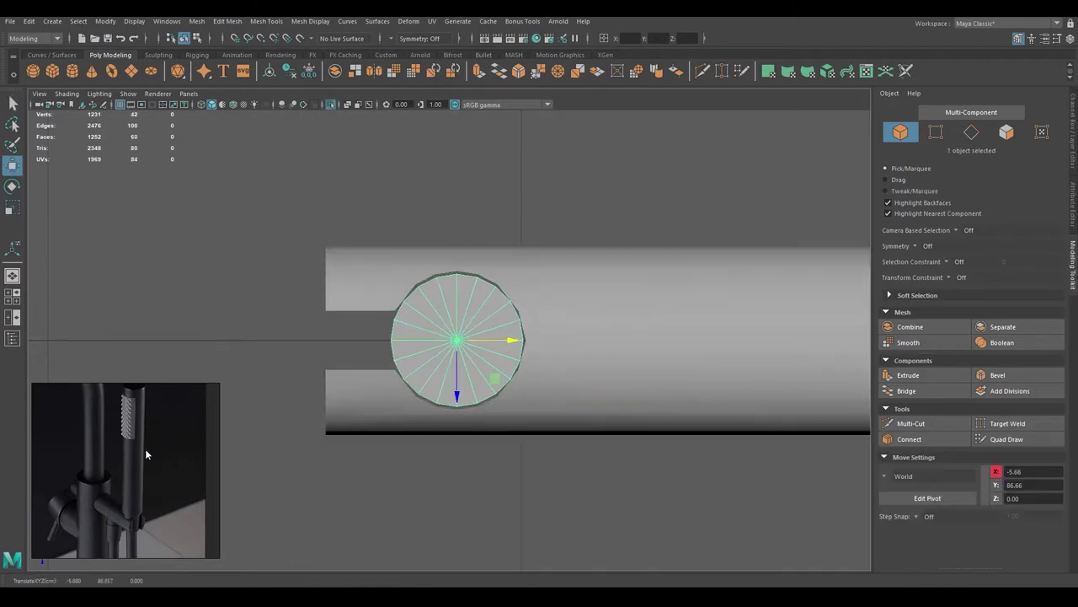
scroll(145, 448, up, 2)
Step: Raise the cylinder above the cross pipe and scale its cap edge loops
mouse_move(458, 342)
alt+mouse_down()
mouse_move(433, 354)
mouse_move(457, 342)
mouse_move(392, 280)
mouse_move(427, 376)
mouse_move(452, 295)
alt+mouse_up()
key(w)
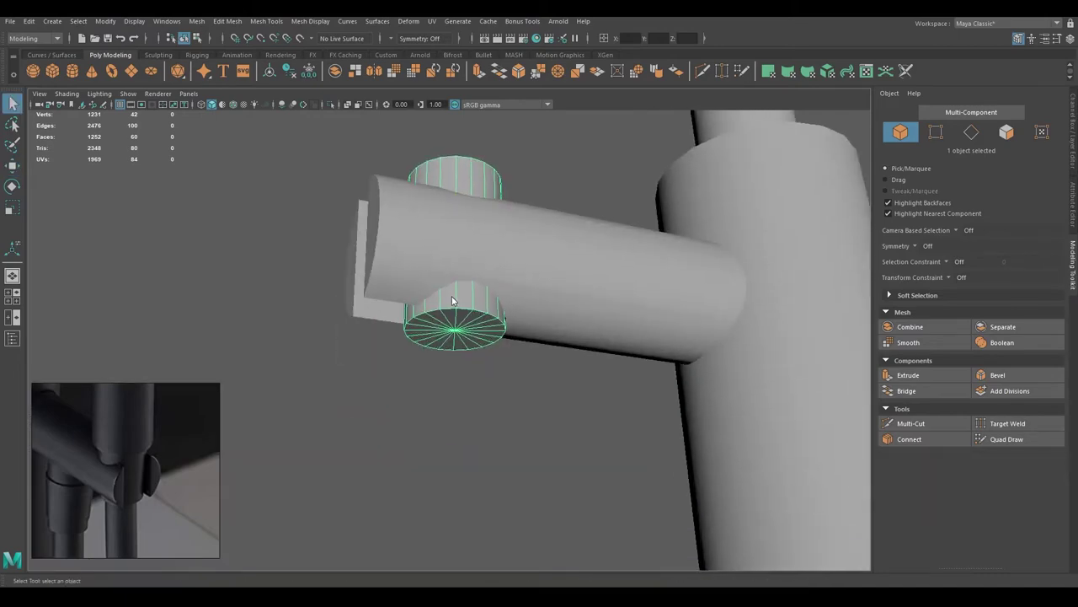
double_click(455, 333)
key(r)
ctrl+right_drag(459, 185, 518, 167)
mouse_move(506, 173)
alt+mouse_down()
mouse_move(441, 251)
mouse_move(451, 260)
alt+mouse_up()
key(q)
Step: Scale the top cap edge ring to shape the hand shower's upper end
right_drag(433, 287, 434, 316)
alt+drag(434, 316, 455, 286)
right_drag(454, 287, 460, 273)
key(r)
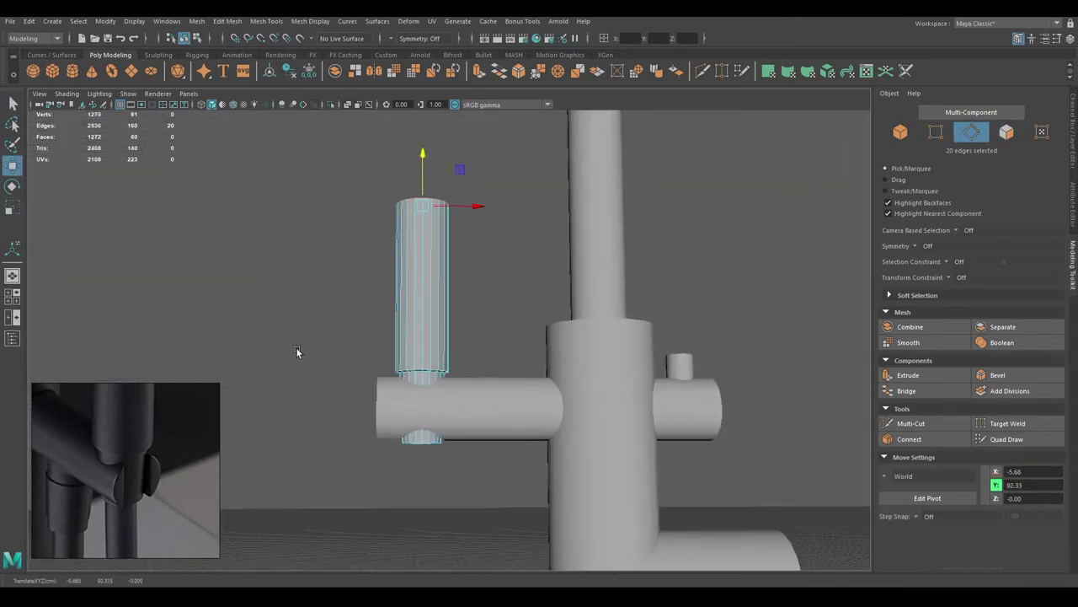
mouse_move(381, 352)
alt+mouse_down()
mouse_move(534, 348)
mouse_move(443, 270)
mouse_move(475, 292)
alt+mouse_up()
scroll(534, 348, up, 3)
key(f)
scroll(444, 260, down, 3)
key(F8)
key(q)
click(475, 293)
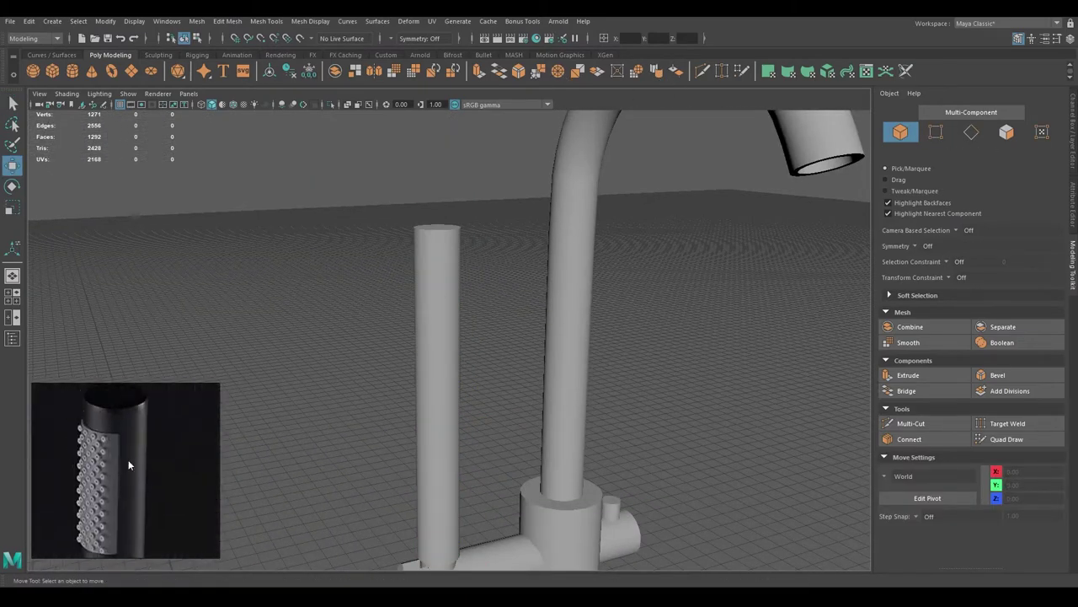
Step: Cut two edge loops around the tall slim cylinder with Multi-Cut
click(438, 337)
scroll(459, 261, up, 3)
shift+right_drag(421, 253, 393, 242)
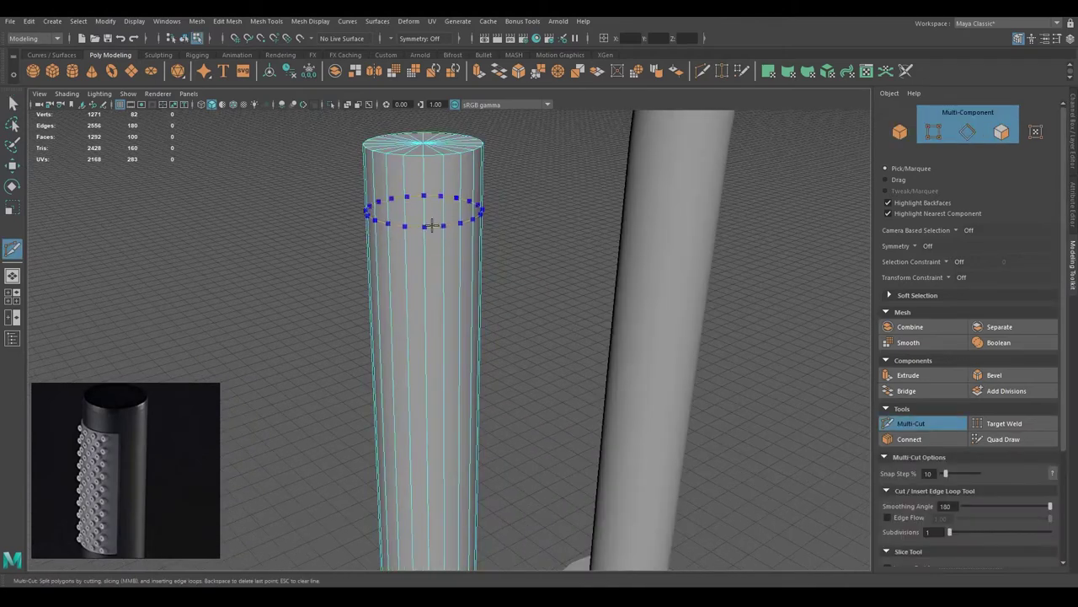
ctrl+click(431, 225)
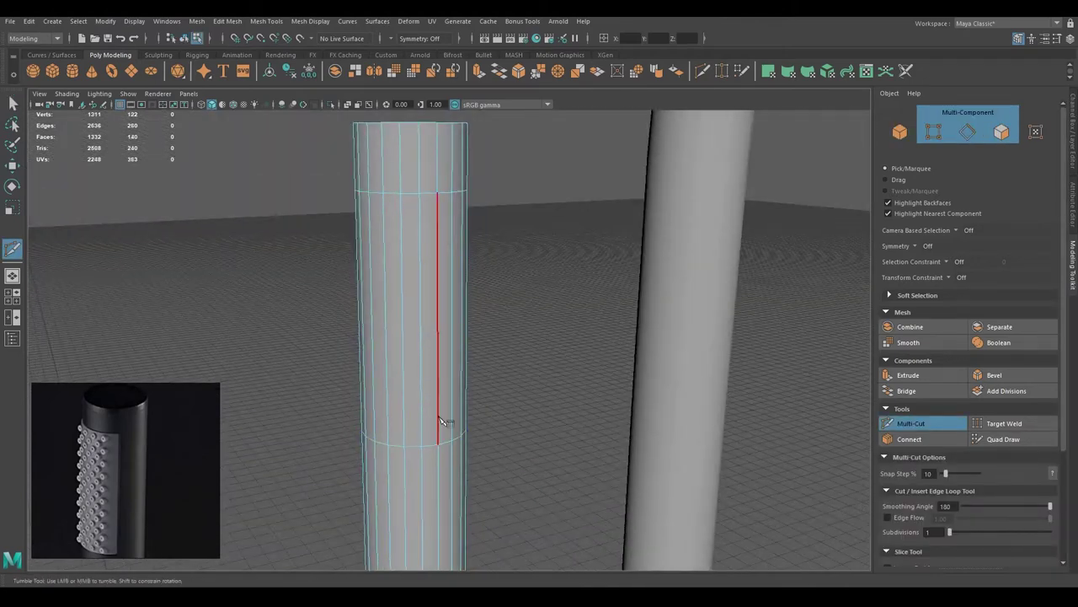
ctrl+click(429, 441)
key(q)
Step: Select the band of faces between the new loops and extrude it
click(366, 337)
alt+drag(366, 337, 409, 295)
key(ctrl+e)
mouse_move(357, 368)
alt+mouse_down()
mouse_move(345, 385)
mouse_move(460, 363)
alt+mouse_up()
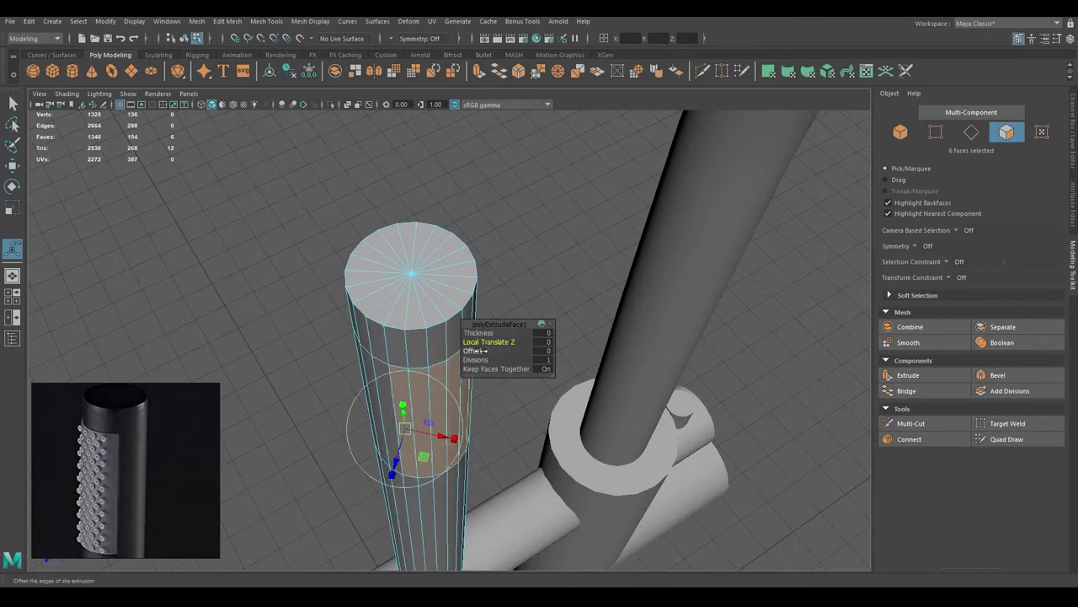
key(F8)
scroll(405, 304, down, 5)
mouse_move(392, 292)
alt+mouse_down()
mouse_move(445, 320)
mouse_move(503, 384)
mouse_move(403, 311)
alt+mouse_up()
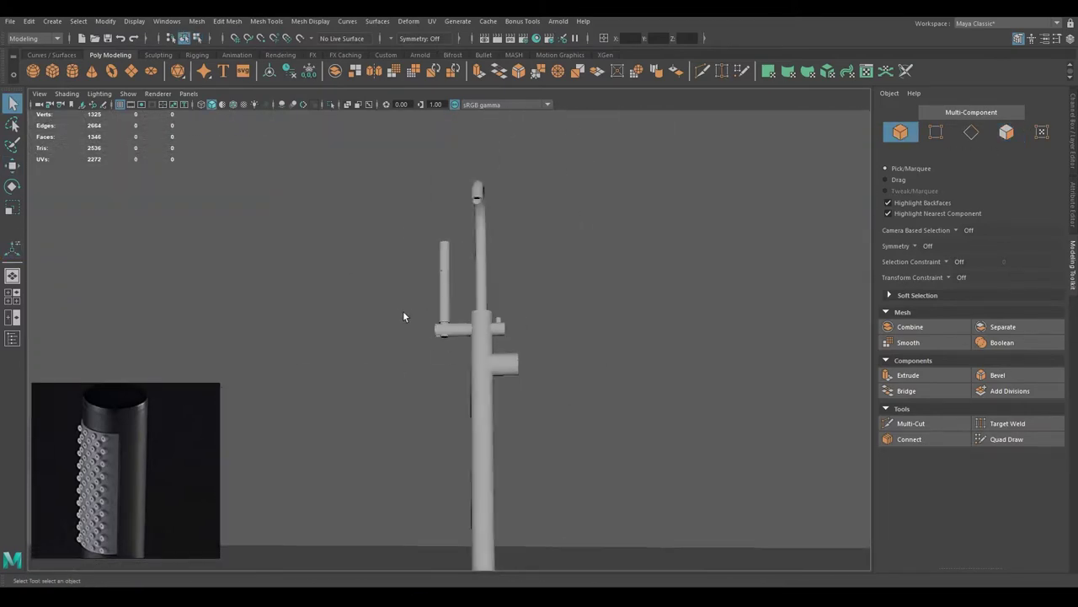
scroll(402, 310, up, 3)
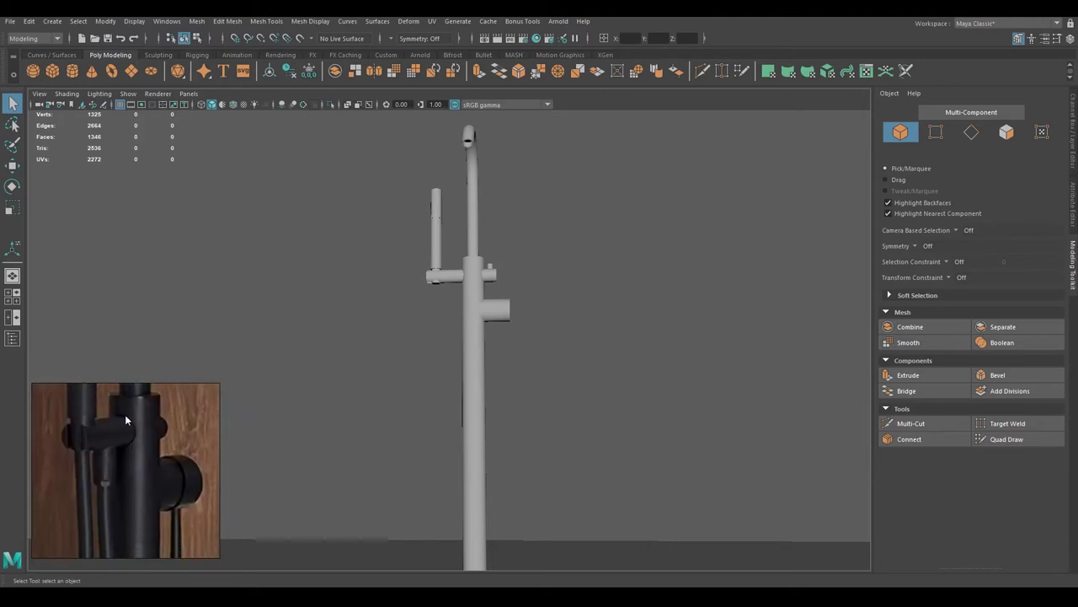
click(449, 278)
Step: Frame the cross pipe and select the small cylinder beneath it for moving
key(f)
scroll(380, 357, down, 3)
alt+drag(379, 356, 380, 308)
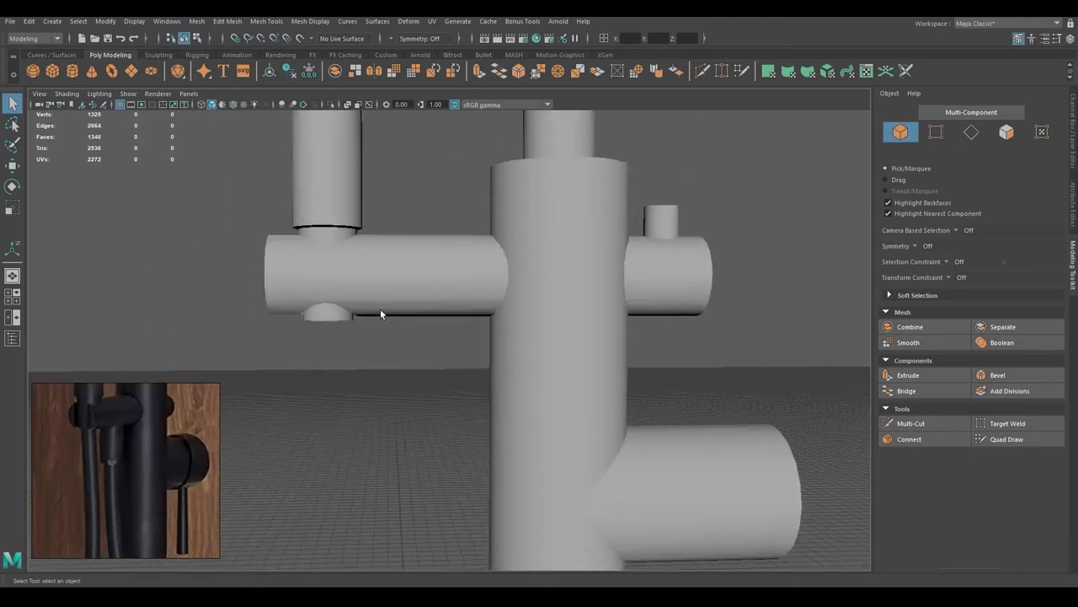
click(349, 332)
scroll(335, 361, down, 2)
scroll(283, 277, down, 3)
scroll(386, 415, down, 4)
key(w)
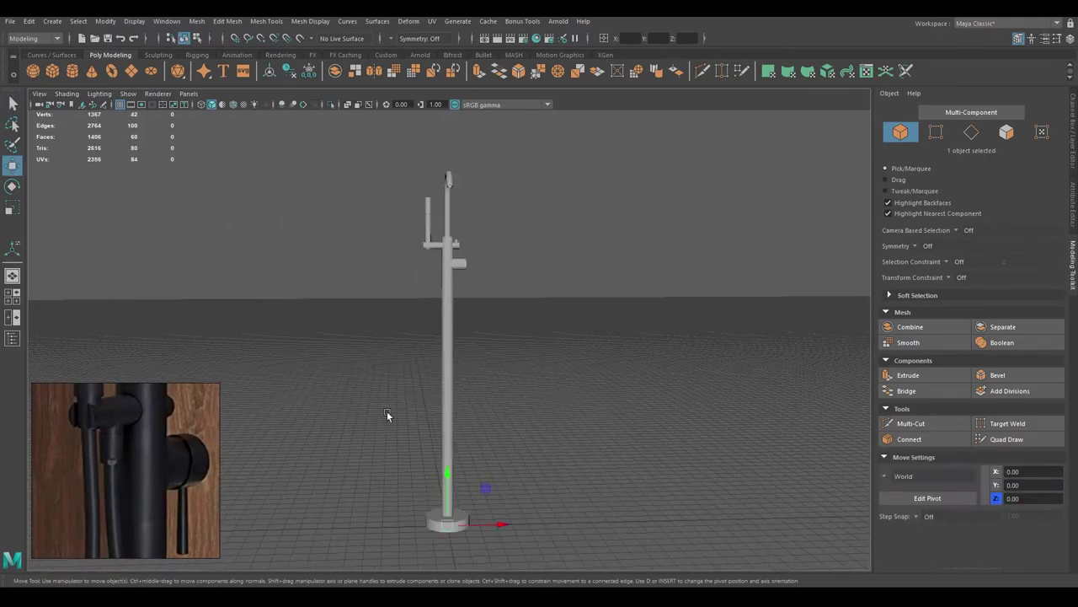
key(f)
Step: Nudge the small cylinder slightly upward under the cross pipe
mouse_move(445, 315)
alt+mouse_down()
mouse_move(471, 320)
mouse_move(420, 293)
mouse_move(426, 405)
alt+mouse_up()
key(ctrl+1)
key(F11)
right_drag(419, 308, 425, 322)
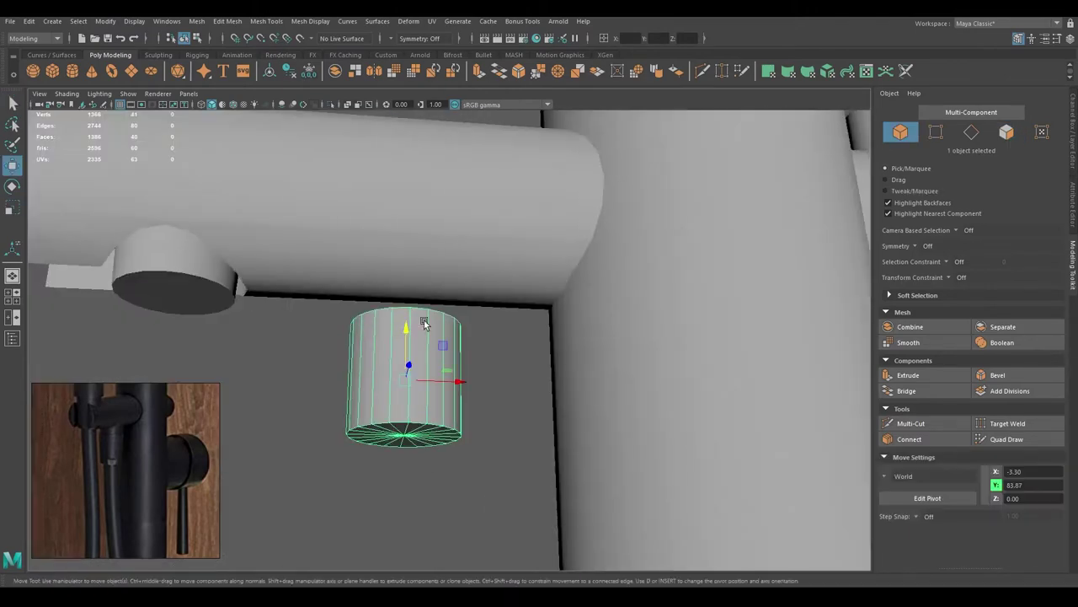
drag(404, 286, 405, 278)
mouse_move(405, 278)
alt+mouse_down()
mouse_move(421, 341)
mouse_move(461, 293)
alt+mouse_up()
key(F8)
key(q)
Step: Reduce the base cylinder from 20 to 8 sides and delete its side faces, leaving a flat disc
click(447, 295)
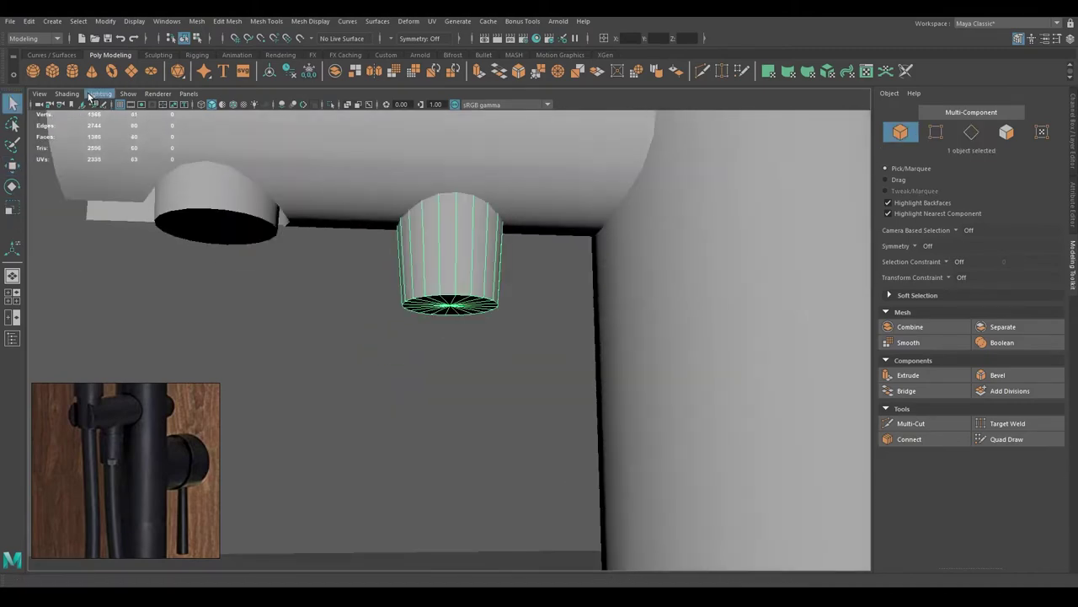
key(a)
key(w)
key(f)
middle_drag(505, 337, 438, 337)
mouse_move(438, 337)
alt+mouse_down()
mouse_move(443, 253)
mouse_move(422, 305)
alt+mouse_up()
key(q)
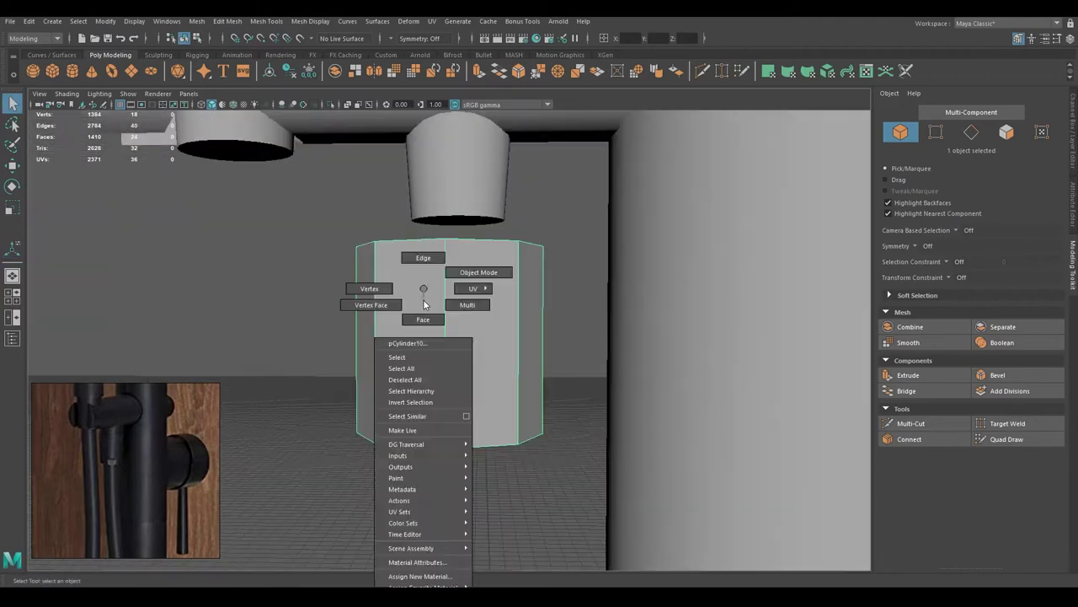
key(Delete)
mouse_move(550, 479)
alt+mouse_down()
mouse_move(441, 265)
mouse_move(438, 215)
mouse_move(410, 310)
alt+mouse_up()
key(F8)
key(r)
Step: Move the octagonal disc snugly up under the stub's open end
scroll(410, 310, up, 3)
key(w)
alt+drag(460, 334, 416, 249)
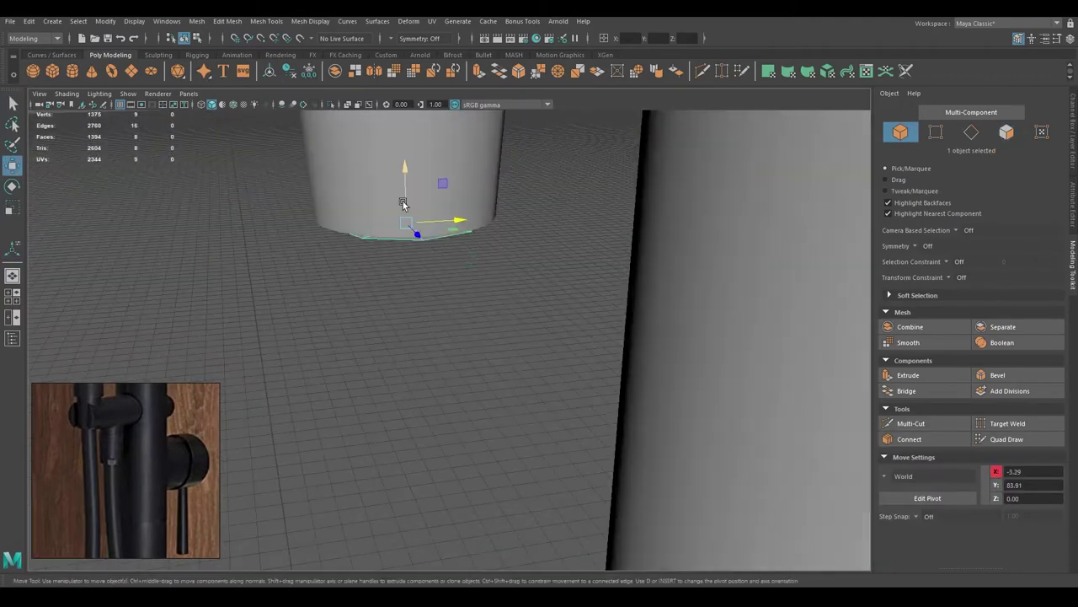
alt+drag(397, 301, 518, 314)
key(w)
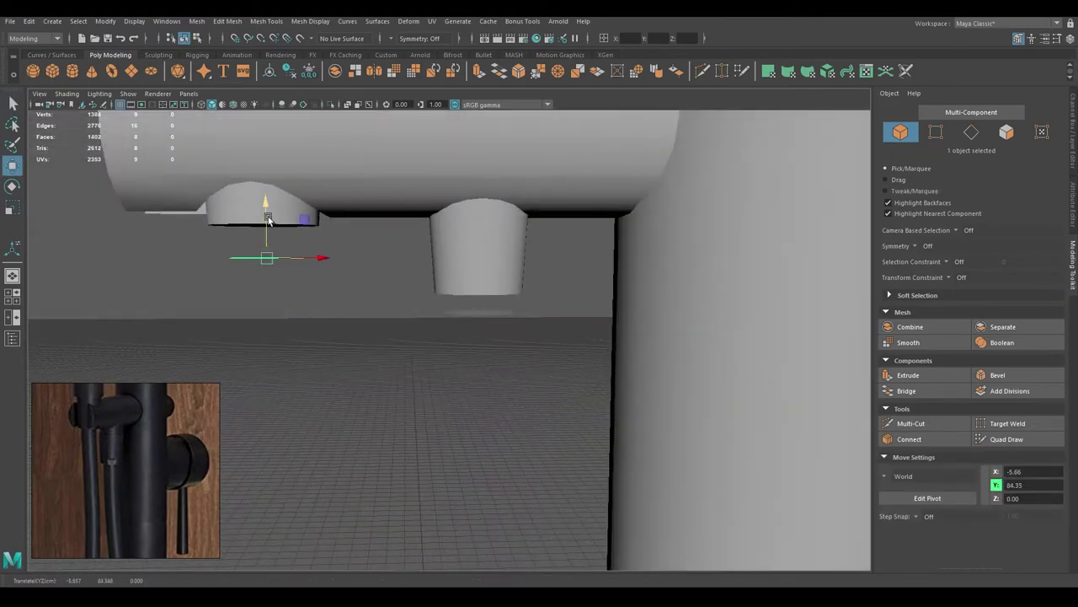
key(space)
key(space)
key(space)
key(space)
mouse_move(569, 301)
alt+mouse_down()
mouse_move(410, 238)
mouse_move(399, 246)
mouse_move(423, 288)
mouse_move(396, 354)
alt+mouse_up()
key(q)
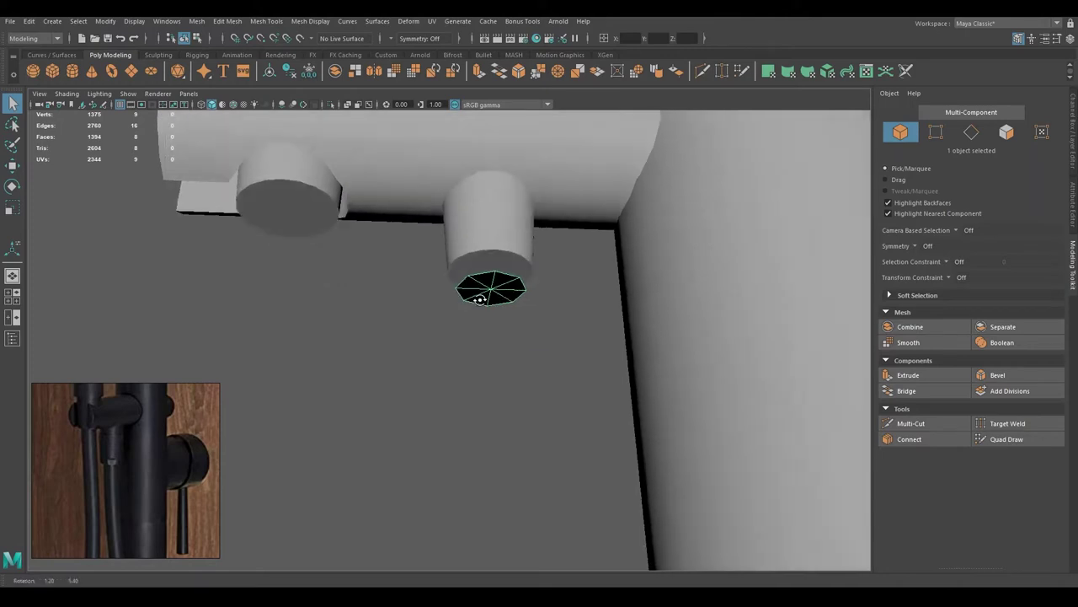
key(space)
key(space)
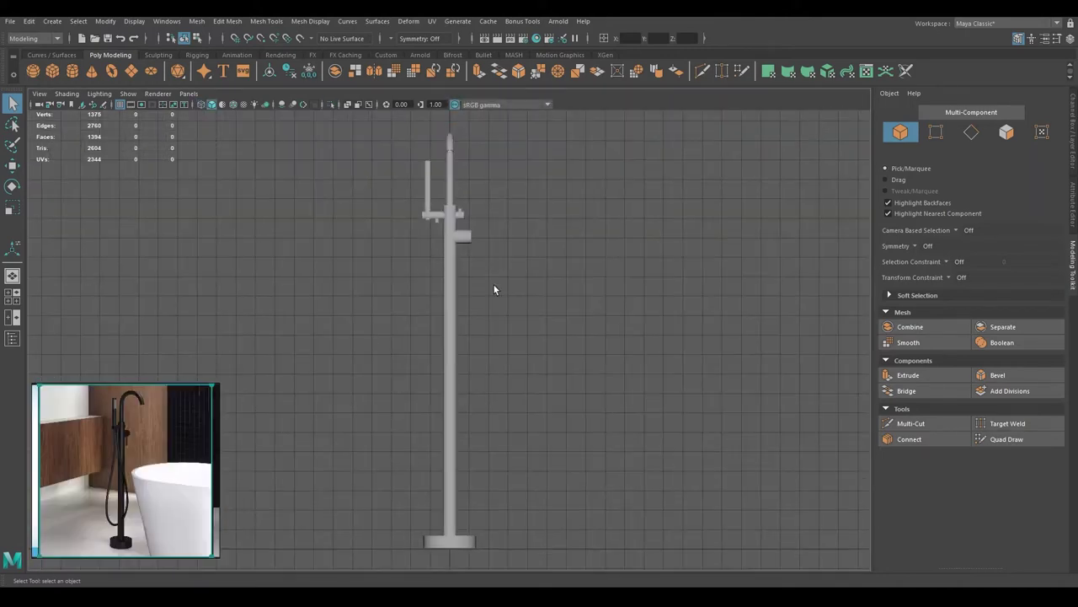
Step: Draw an EP curve from the right spout down beside the pipe and up to the left spout
scroll(435, 188, up, 3)
scroll(434, 188, up, 2)
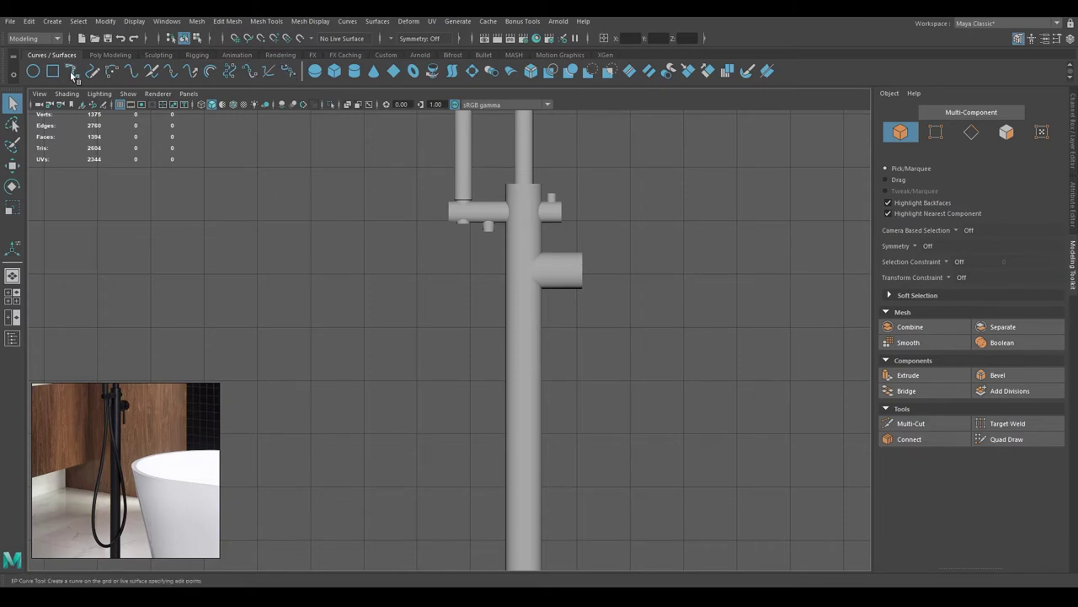
click(488, 237)
click(488, 325)
scroll(465, 216, down, 2)
click(547, 304)
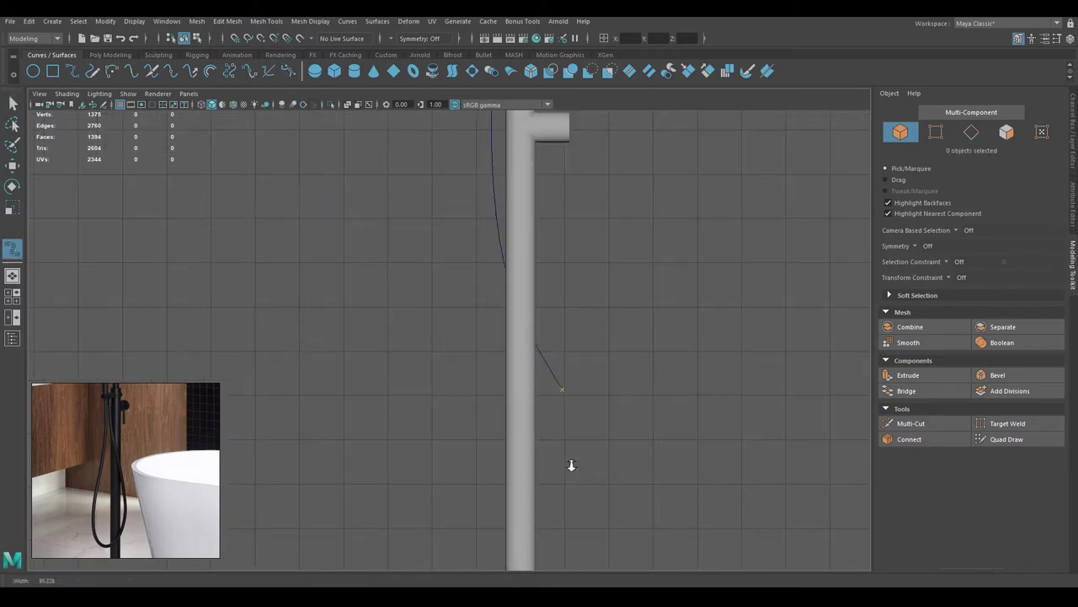
scroll(536, 391, down, 2)
scroll(438, 263, up, 3)
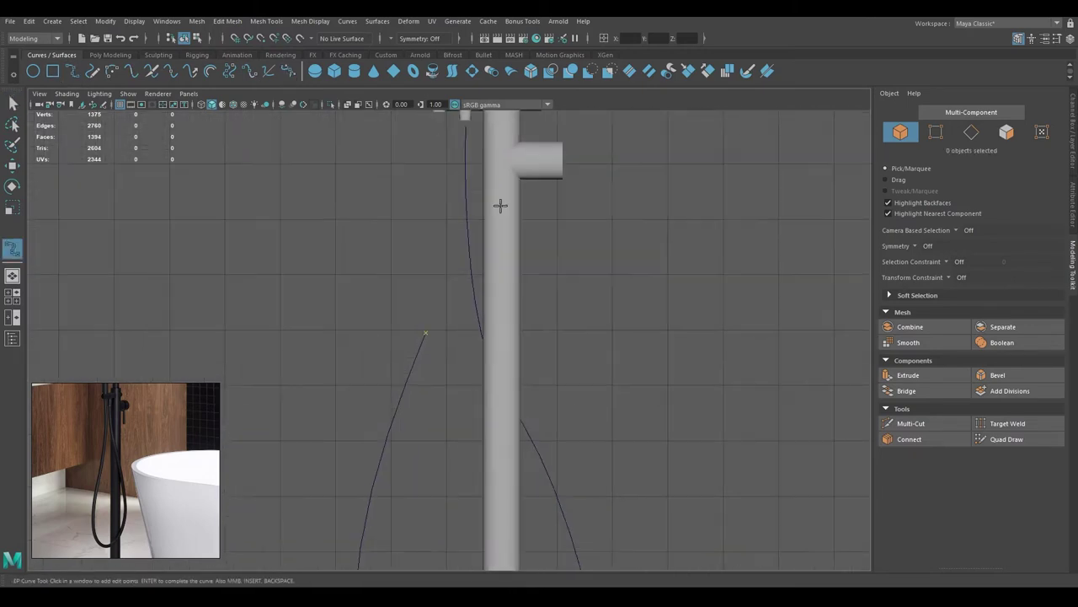
click(439, 242)
key(space)
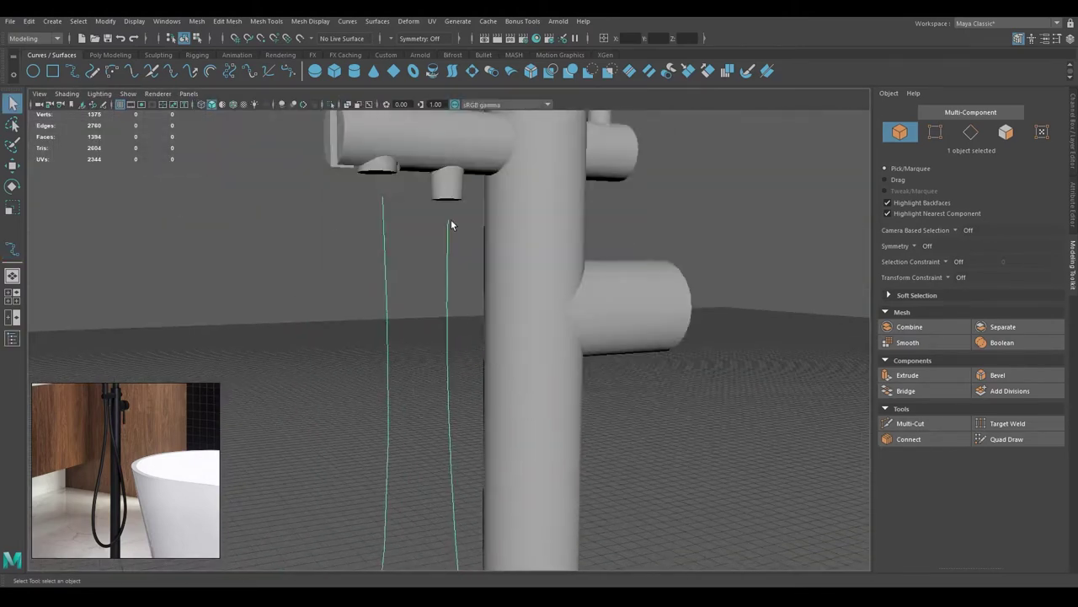
Step: Pull the hose loop's bottom points in the front view to shape how it hangs
key(space)
key(space)
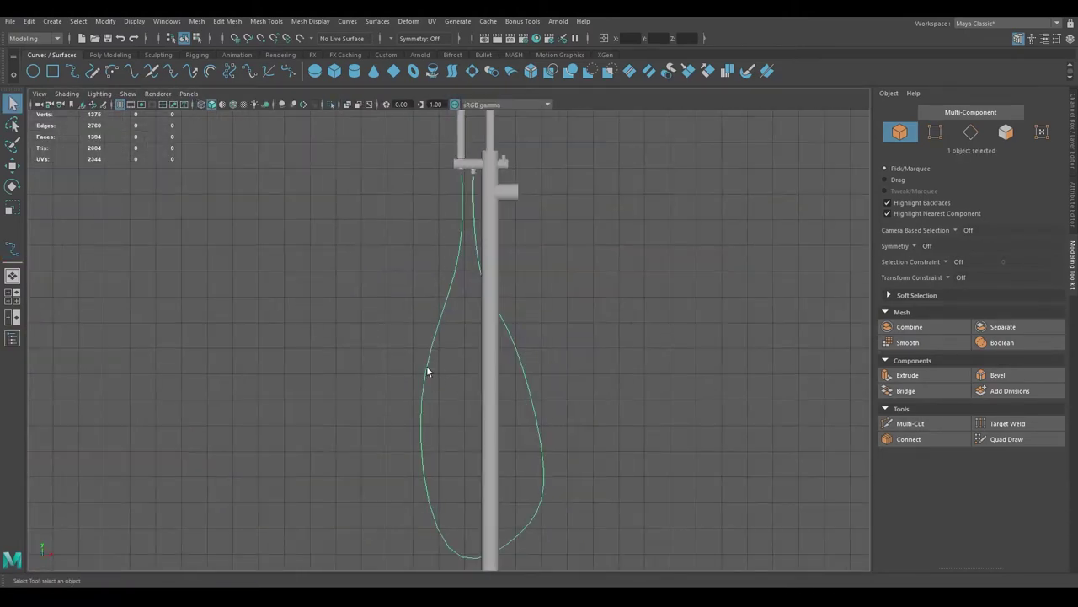
key(f)
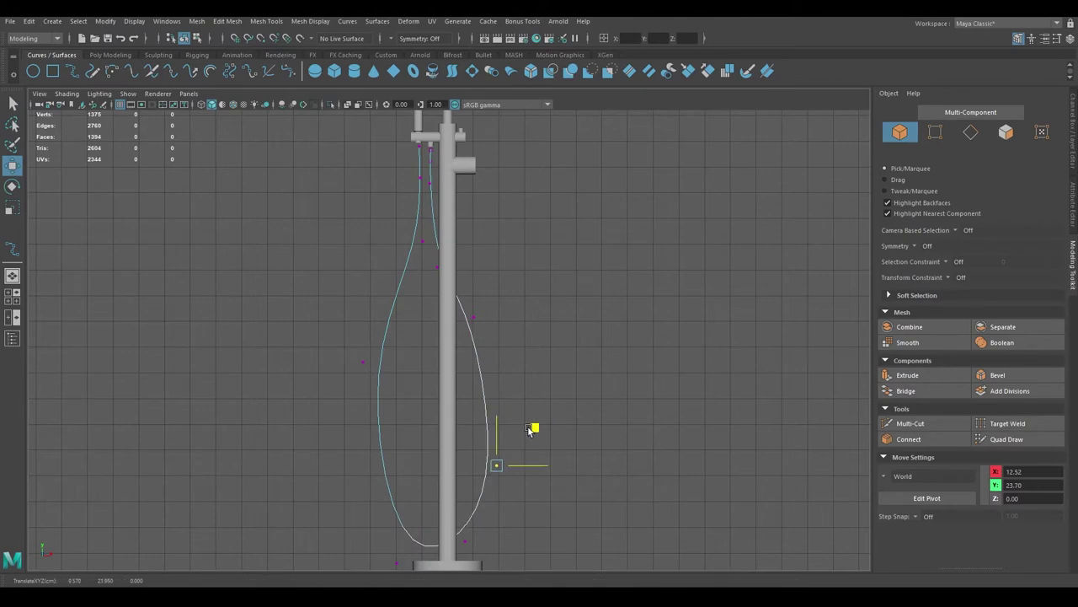
key(w)
scroll(420, 411, down, 1)
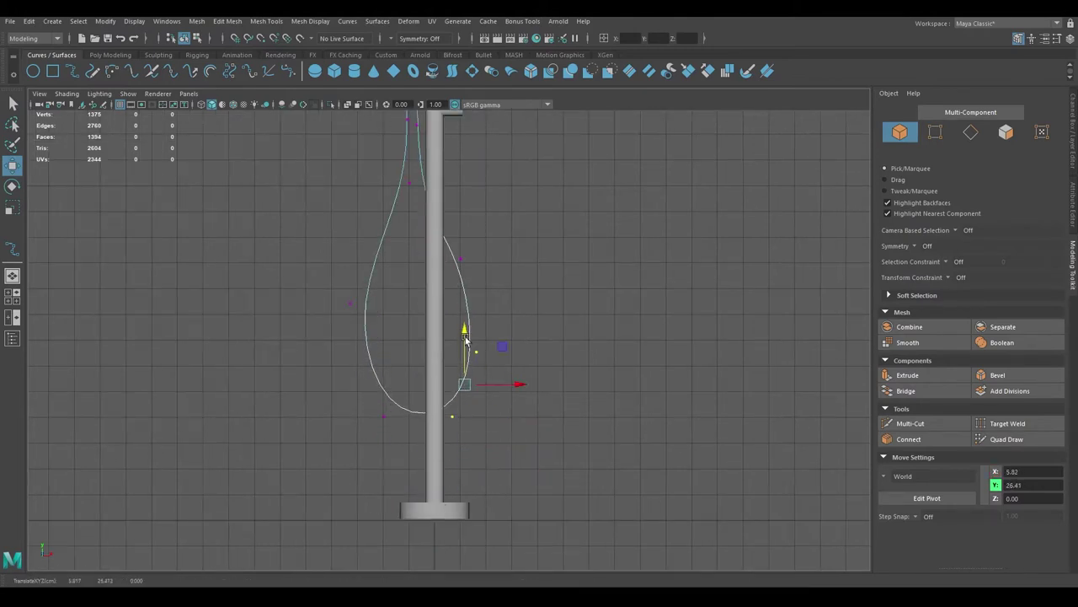
alt+middle_drag(464, 337, 431, 344)
key(q)
scroll(609, 289, up, 2)
key(space)
key(space)
scroll(452, 192, up, 5)
mouse_move(452, 192)
alt+mouse_down()
mouse_move(435, 245)
mouse_move(476, 256)
mouse_move(494, 413)
alt+mouse_up()
Step: Extrude the disc's faces along the looping curve, raising divisions to 25 so the tube follows it
click(460, 278)
key(w)
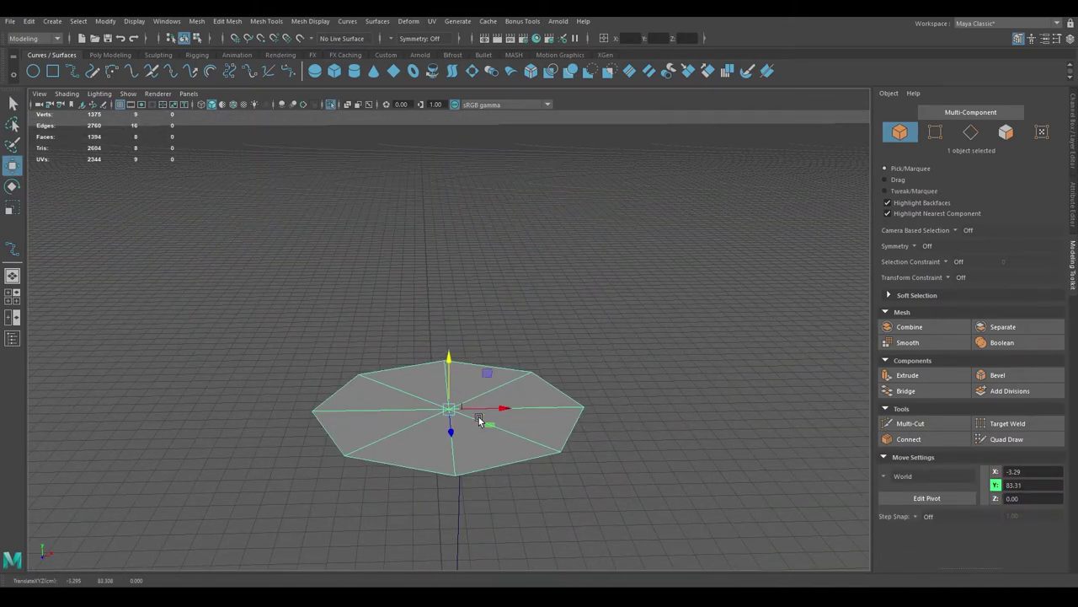
alt+drag(460, 380, 494, 349)
key(q)
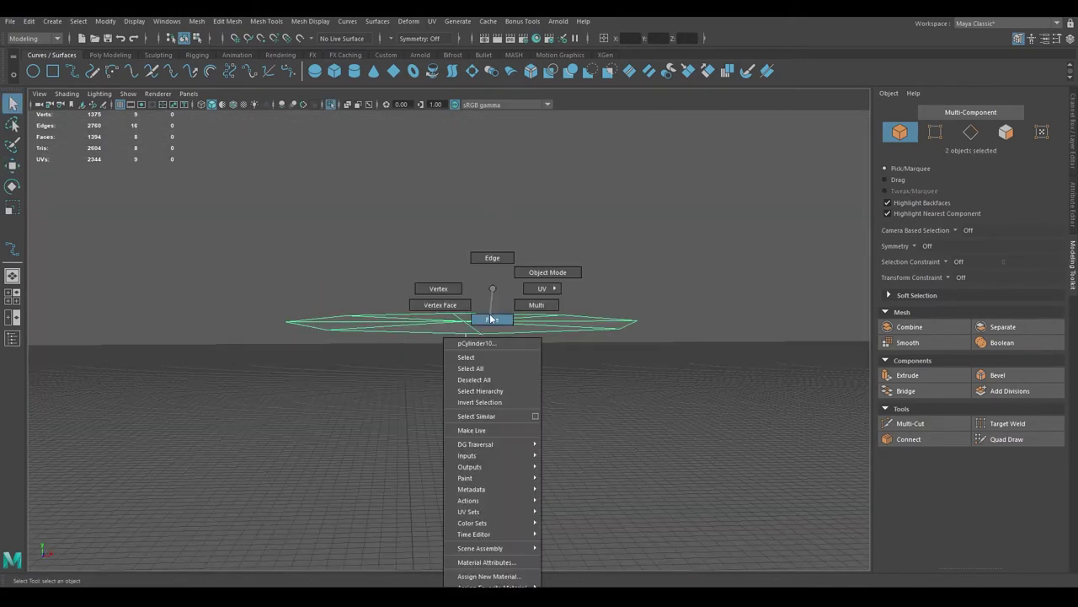
right_drag(493, 325, 493, 324)
mouse_move(486, 351)
alt+mouse_down()
mouse_move(475, 312)
mouse_move(511, 426)
mouse_move(511, 352)
alt+mouse_up()
key(ctrl+e)
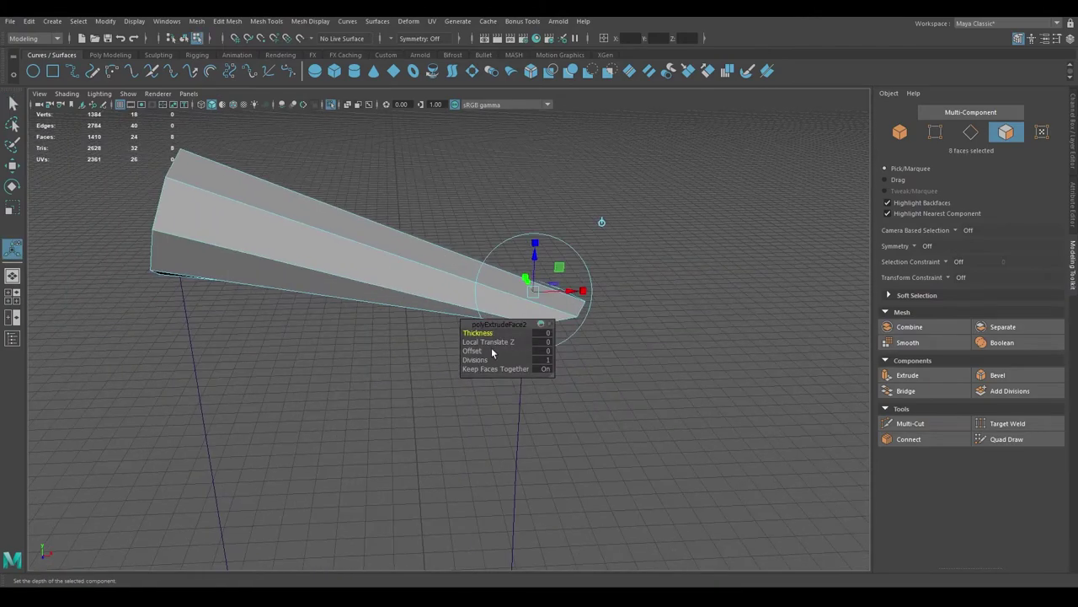
click(474, 359)
middle_drag(475, 359, 517, 364)
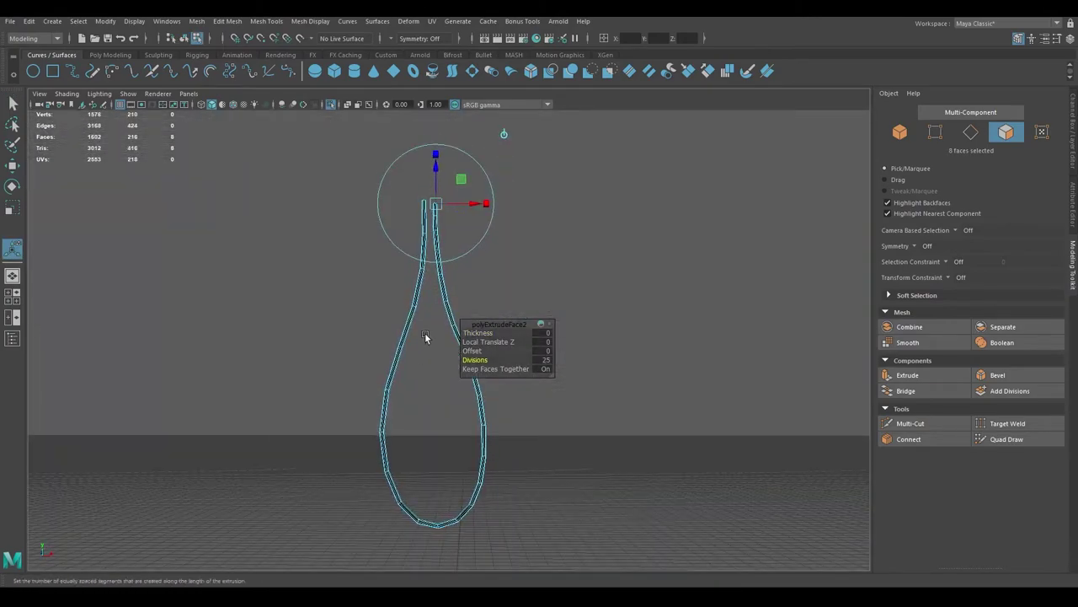
Step: Show the rest of the faucet again and delete the cap at one hose end
mouse_move(418, 351)
alt+mouse_down()
mouse_move(498, 154)
mouse_move(494, 200)
alt+mouse_up()
key(F8)
key(q)
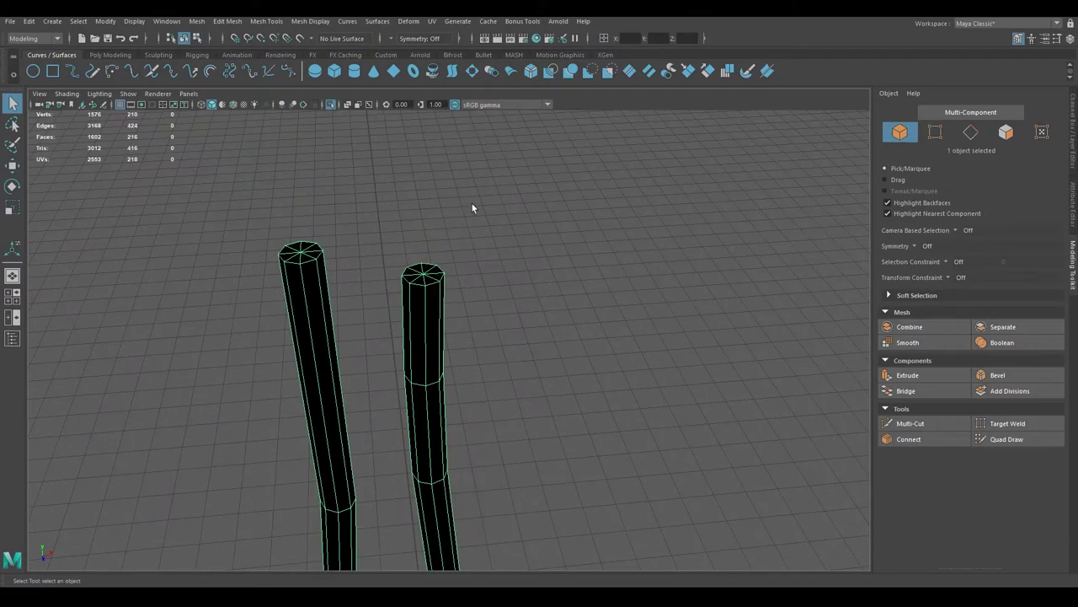
key(ctrl+1)
alt+drag(474, 261, 532, 276)
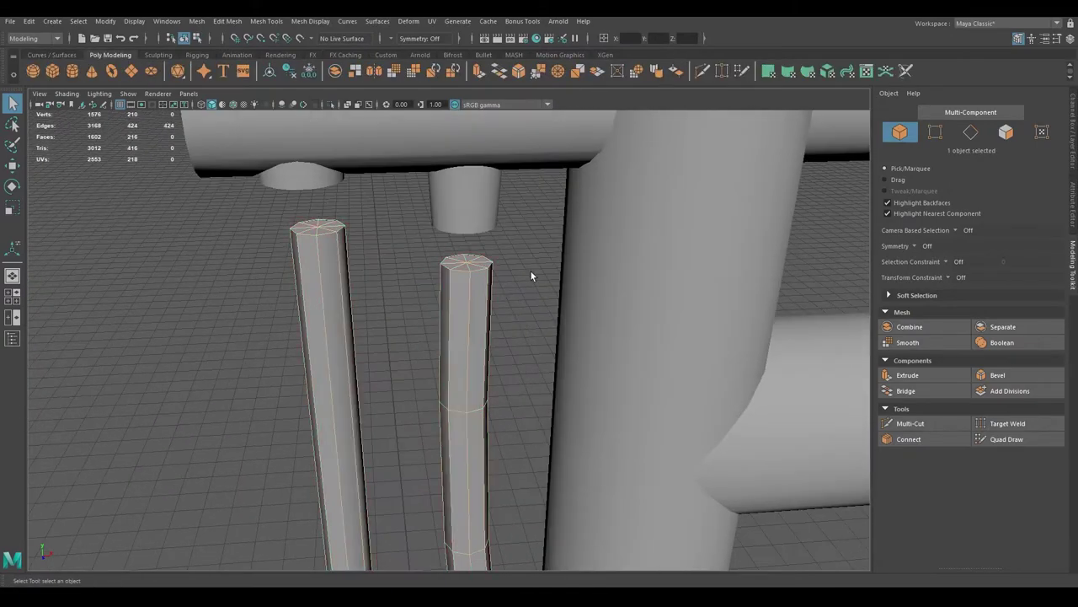
click(467, 337)
alt+drag(467, 337, 620, 365)
key(F8)
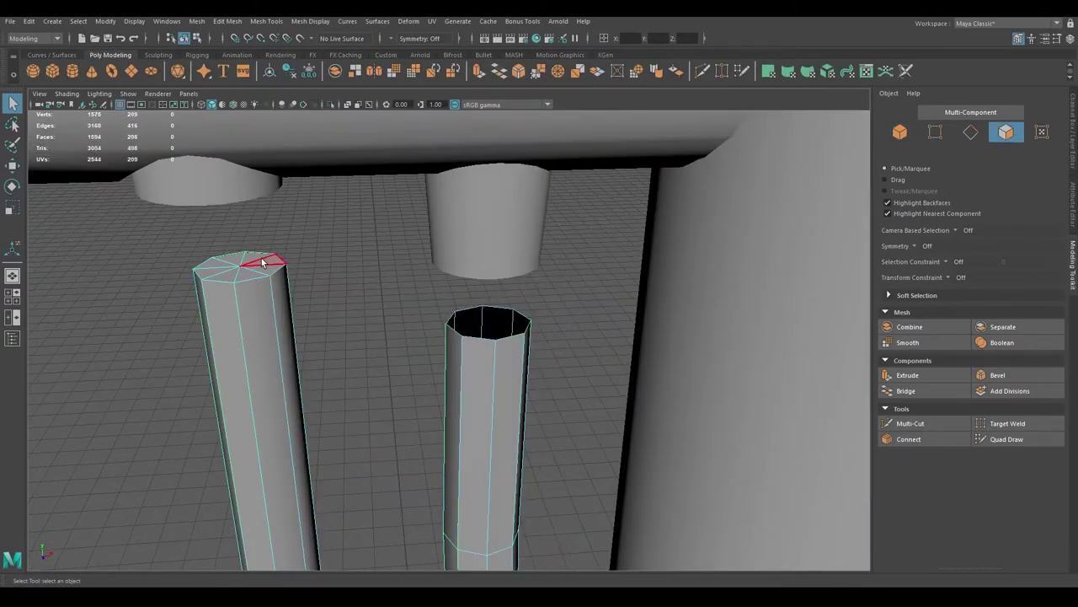
key(q)
Step: Select the rim vertices at a hose end and frame the whole hose and pole
click(11, 338)
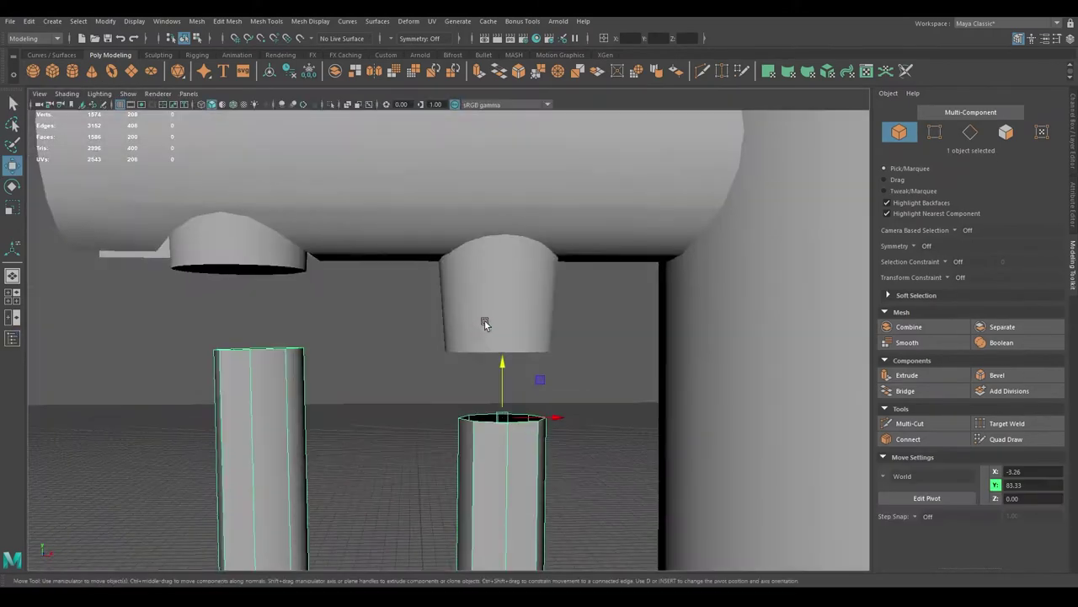
mouse_move(483, 320)
alt+mouse_down()
mouse_move(512, 211)
mouse_move(558, 351)
mouse_move(311, 326)
mouse_move(200, 228)
alt+mouse_up()
mouse_move(200, 228)
mouse_down()
mouse_move(345, 335)
mouse_move(539, 400)
mouse_move(460, 280)
mouse_move(427, 290)
mouse_up()
key(w)
key(f)
click(448, 301)
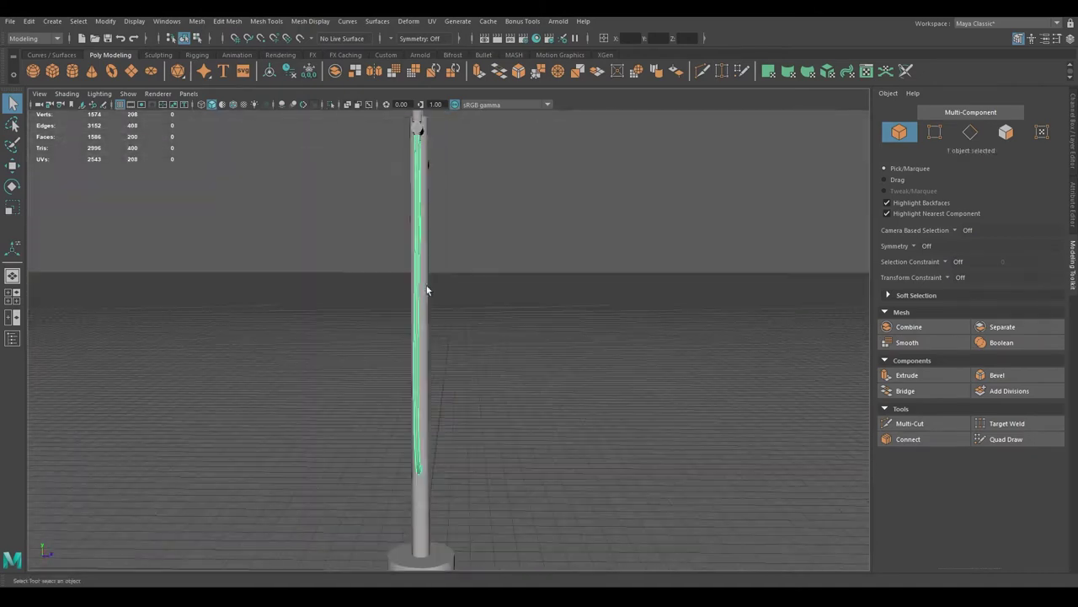
Step: Add the other hose end's rim vertices and move both ends up to the spouts
key(w)
mouse_move(339, 244)
alt+mouse_down()
mouse_move(421, 278)
mouse_move(451, 312)
mouse_move(438, 297)
alt+mouse_up()
scroll(385, 259, up, 5)
alt+drag(438, 297, 404, 278)
Step: Inspect the reshaped hoses from several angles, then zoom out to the whole faucet and base
mouse_move(407, 302)
alt+mouse_down()
mouse_move(494, 308)
mouse_move(416, 352)
mouse_move(447, 394)
alt+mouse_up()
key(q)
mouse_move(477, 487)
alt+mouse_down()
mouse_move(380, 373)
mouse_move(494, 399)
mouse_move(504, 270)
mouse_move(536, 272)
alt+mouse_up()
key(q)
mouse_move(469, 313)
alt+mouse_down()
mouse_move(429, 300)
mouse_move(421, 253)
alt+mouse_up()
key(q)
click(266, 21)
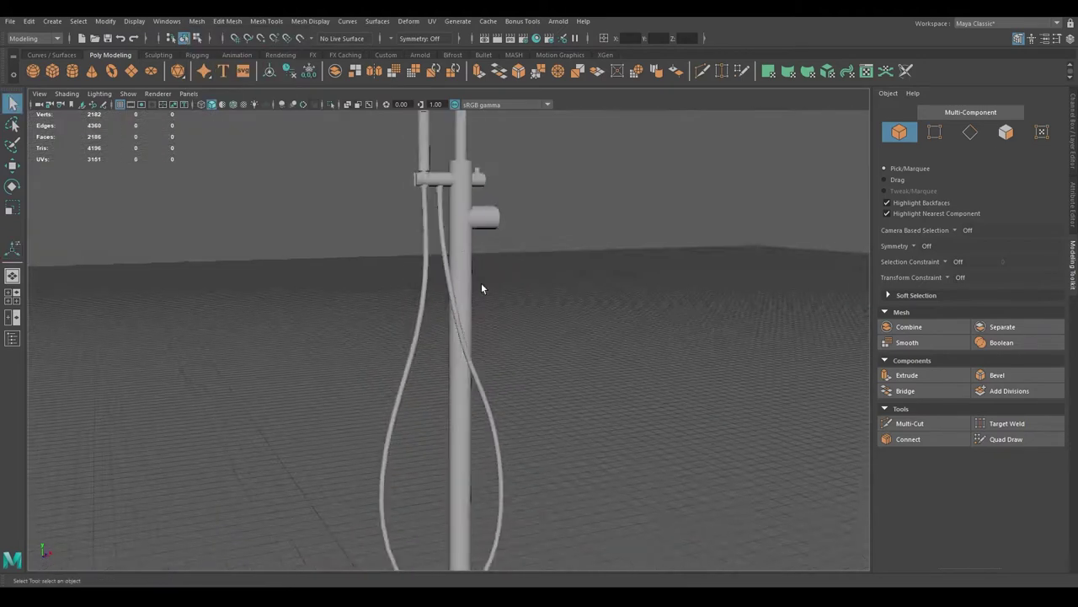
alt+right_drag(481, 289, 452, 322)
mouse_move(452, 322)
alt+mouse_down()
mouse_move(475, 357)
mouse_move(497, 362)
alt+mouse_up()
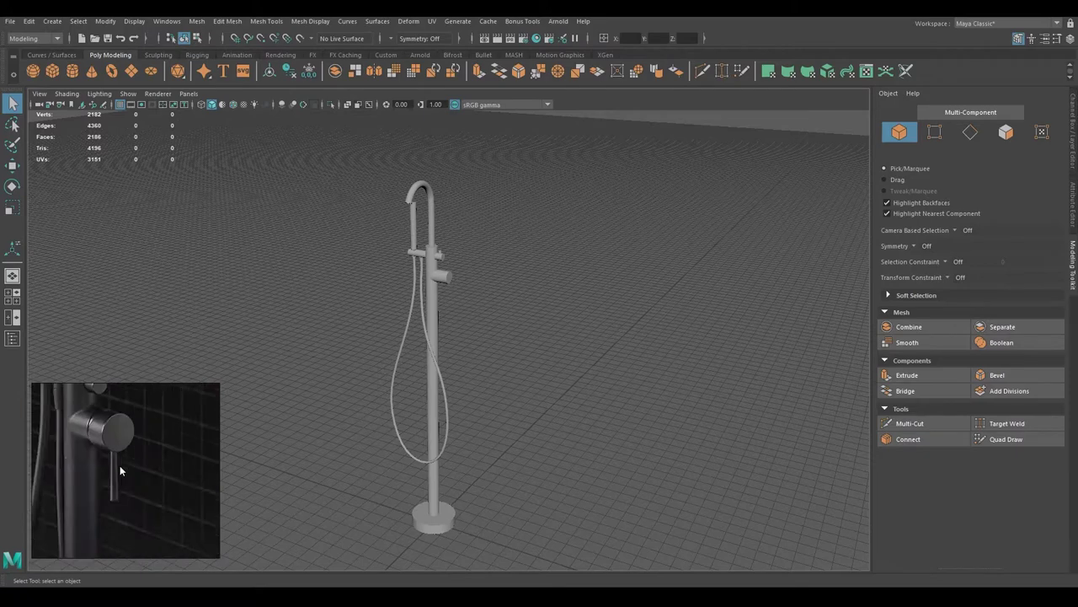
Step: Delete the side handle cylinder's end cap face so the stub ends in an open mouth
key(f)
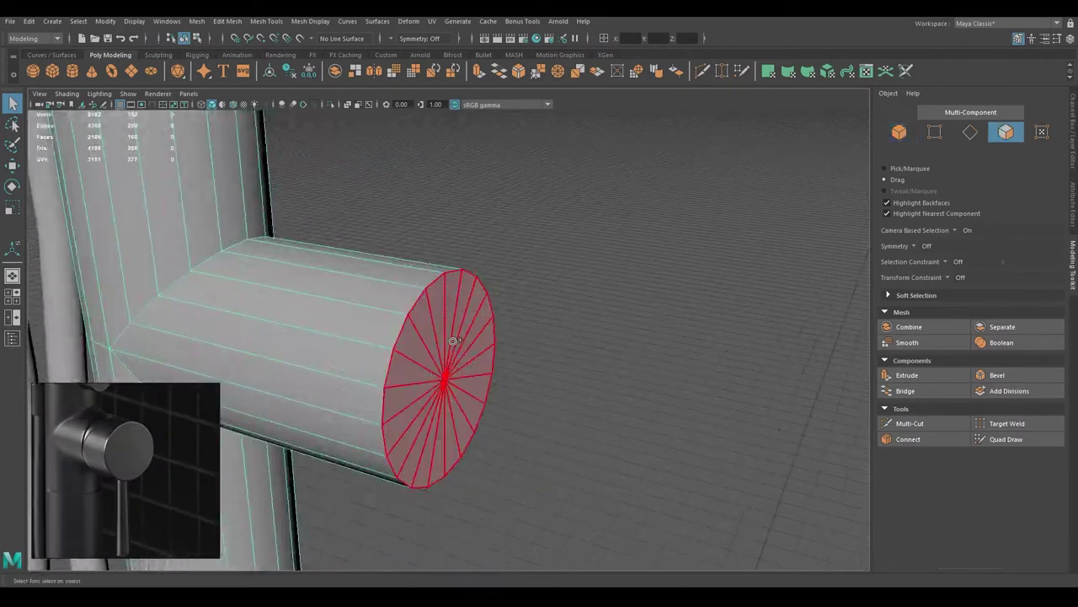
alt+drag(453, 340, 380, 323)
key(Delete)
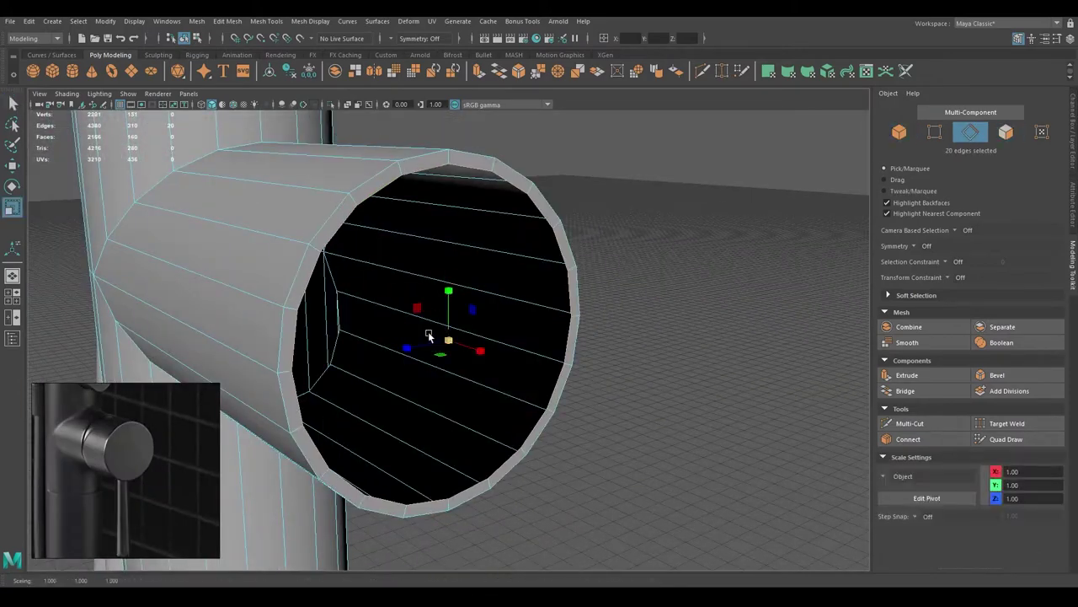
alt+drag(452, 343, 439, 283)
key(q)
key(F8)
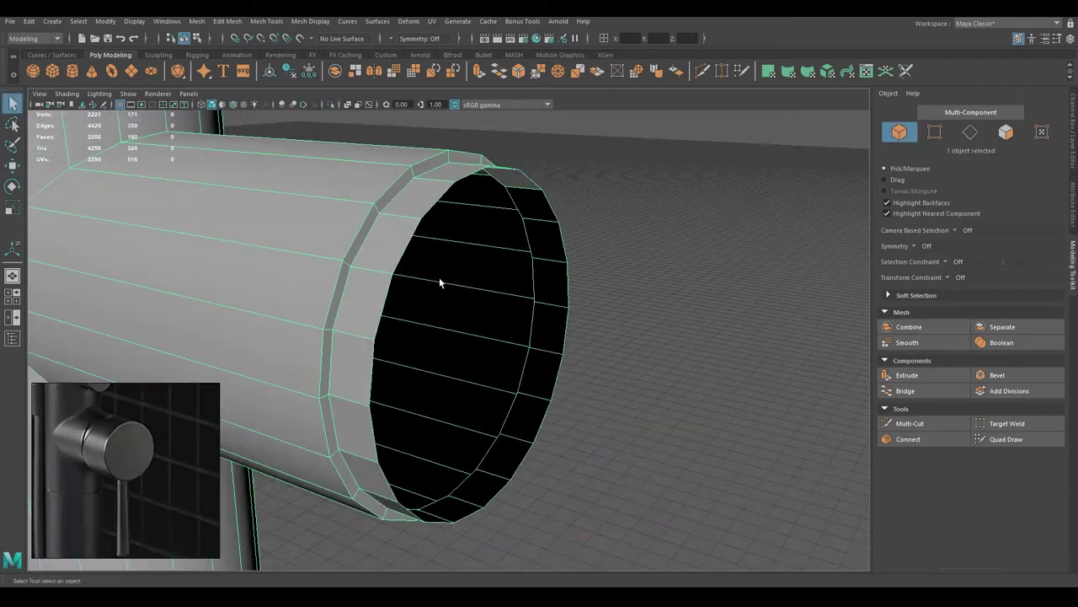
key(F8)
right_drag(426, 220, 485, 168)
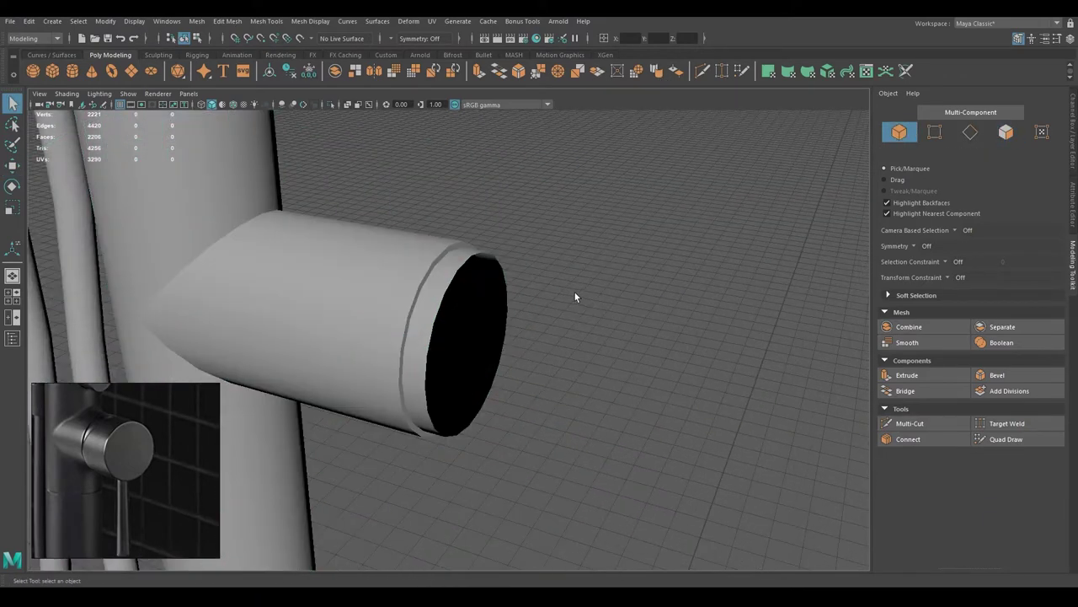
alt+drag(575, 296, 154, 440)
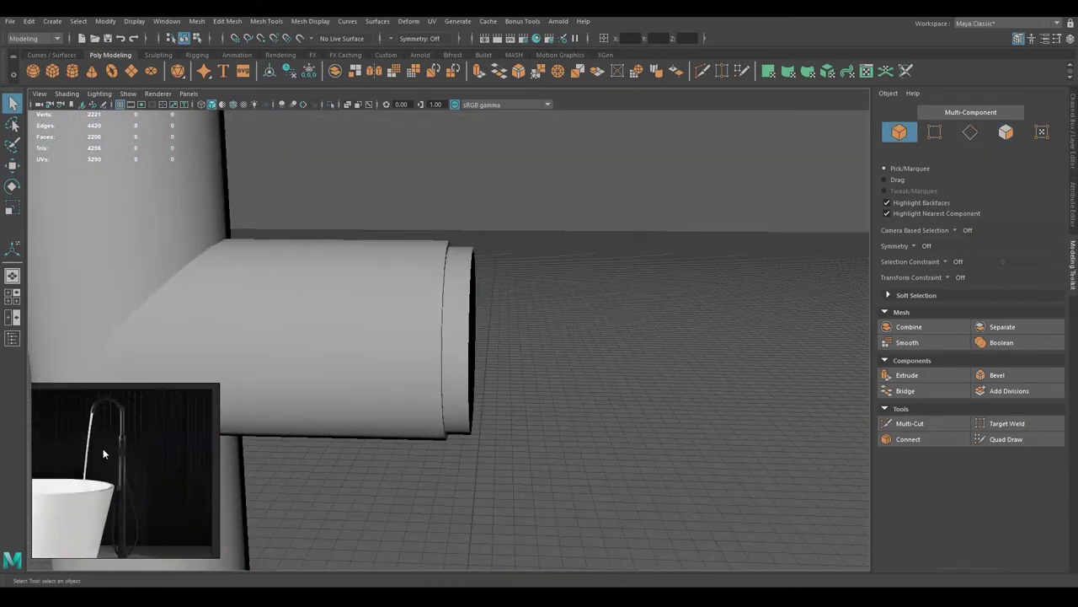
key(a)
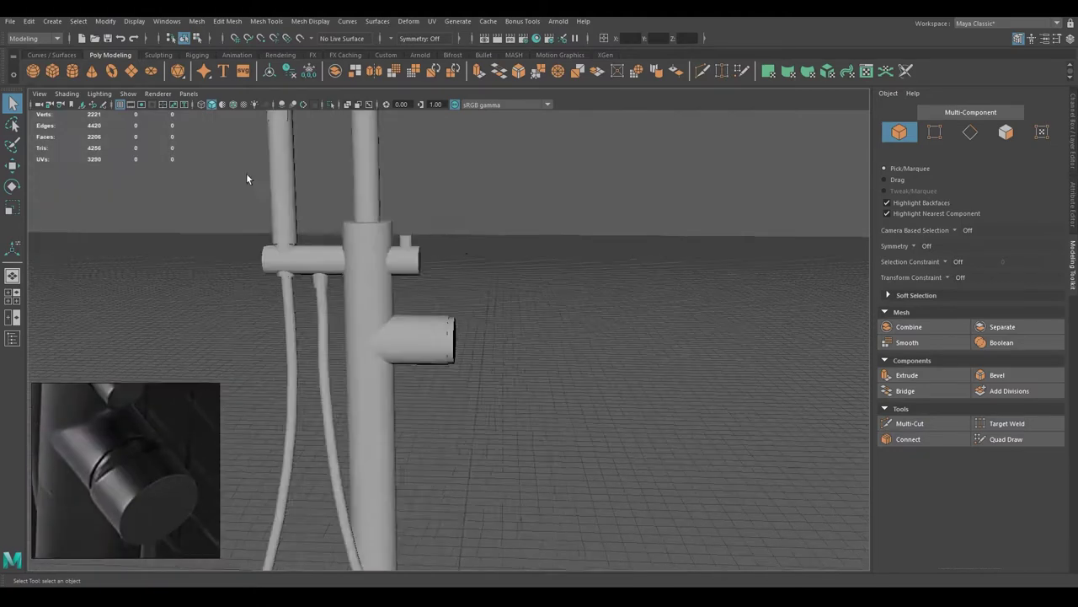
key(f)
scroll(471, 224, down, 3)
Step: Rotate the new cylinder and nudge it along its vertical axis in orthographic wireframe
key(e)
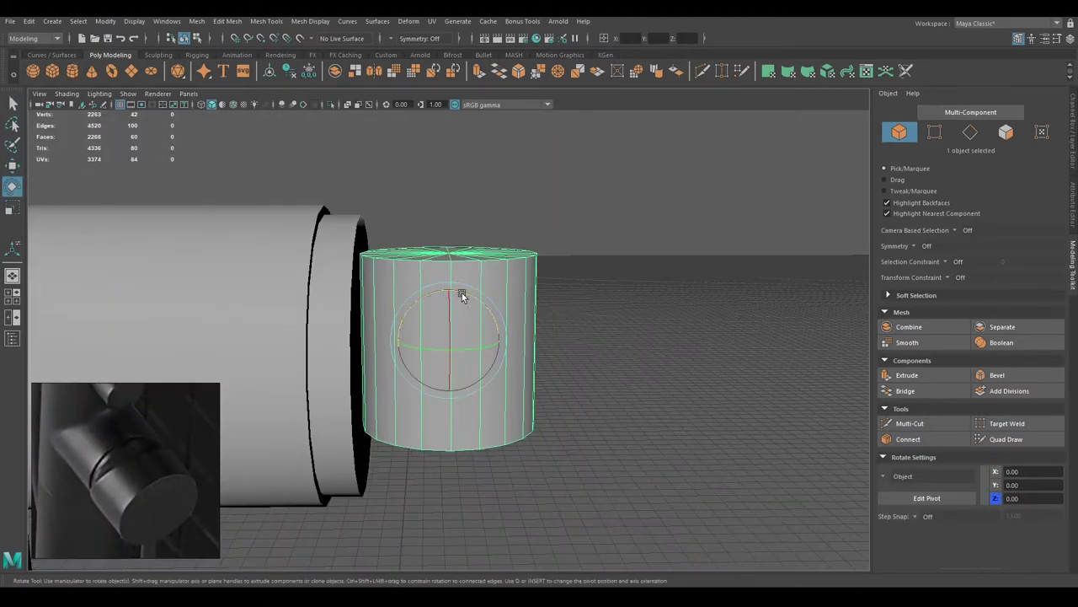
alt+drag(494, 318, 553, 333)
key(space)
key(space)
key(4)
key(w)
scroll(557, 351, up, 2)
drag(425, 324, 425, 320)
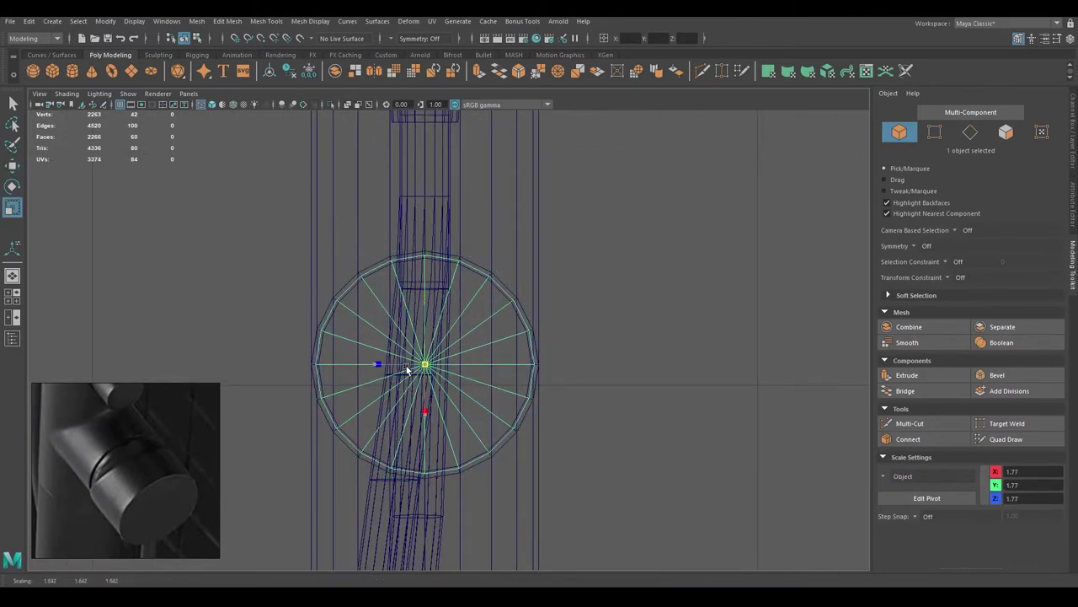
key(space)
key(space)
key(w)
mouse_move(530, 354)
alt+mouse_down()
mouse_move(582, 354)
mouse_move(527, 343)
alt+mouse_up()
Step: Delete the cylinder's end cap faces and select the open border edge loop
right_drag(477, 279, 474, 308)
drag(422, 253, 505, 472)
key(Delete)
key(F10)
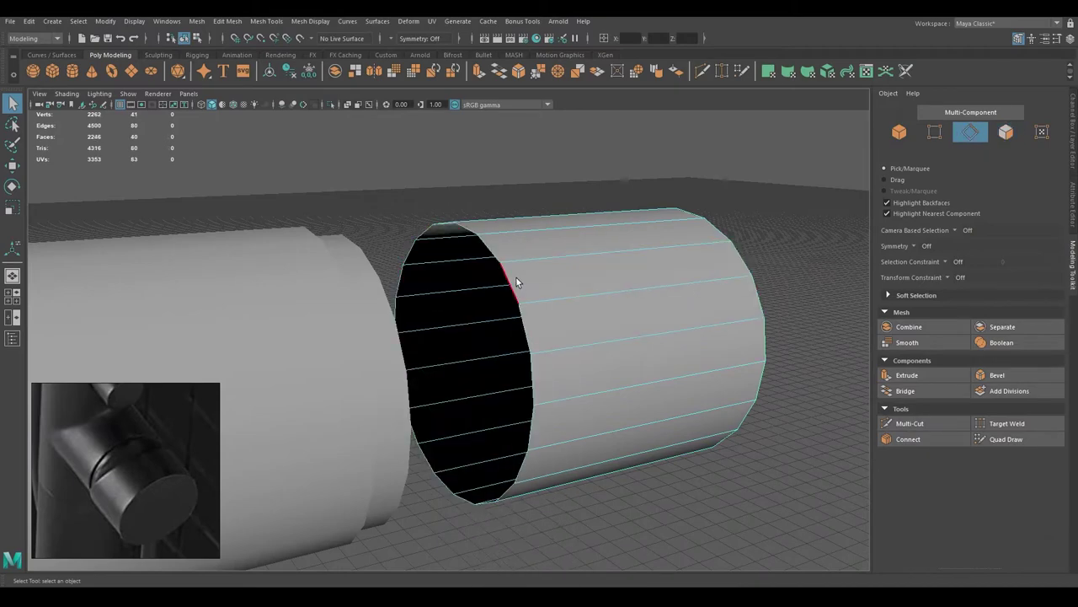
alt+drag(517, 272, 493, 280)
double_click(492, 279)
key(space)
key(space)
scroll(514, 293, up, 2)
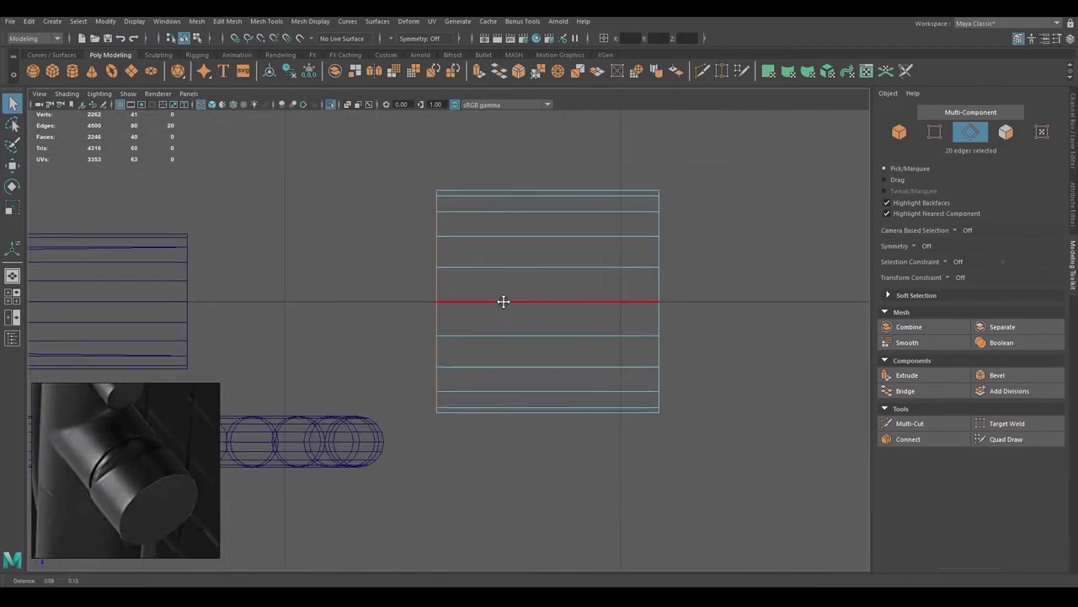
key(space)
mouse_move(664, 231)
alt+mouse_down()
mouse_move(600, 228)
mouse_move(649, 219)
alt+mouse_up()
Step: Move rim vertices on the cylinder's open end to form a slanted cutaway
key(F9)
key(w)
mouse_move(674, 173)
mouse_down()
mouse_move(661, 204)
mouse_move(644, 207)
mouse_up()
key(F8)
key(q)
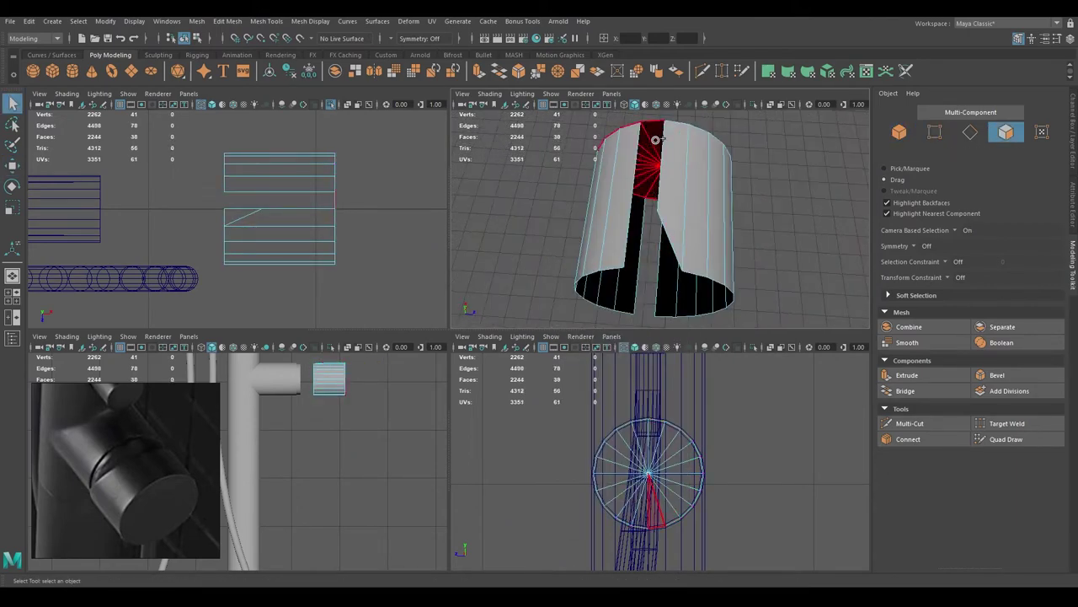
alt+drag(653, 195, 614, 197)
right_drag(614, 197, 628, 169)
key(w)
click(656, 169)
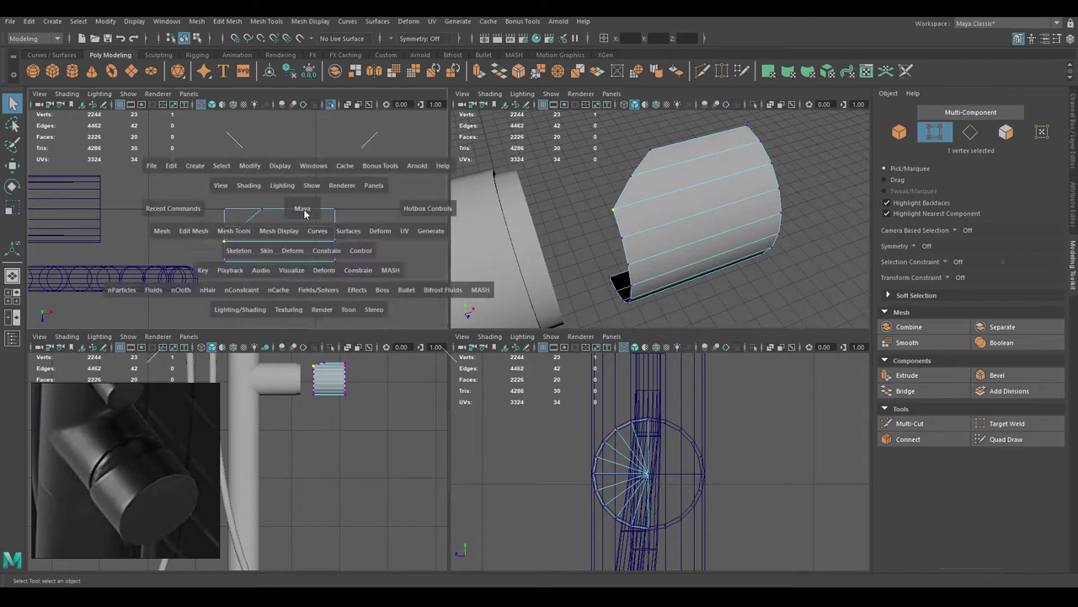
key(space)
alt+drag(491, 399, 526, 211)
mouse_move(393, 236)
alt+mouse_down()
mouse_move(445, 250)
mouse_move(457, 242)
alt+mouse_up()
Step: Move the whole cylinder so it butts against the mixer body's side stub
mouse_move(492, 202)
alt+mouse_down()
mouse_move(481, 294)
mouse_move(435, 291)
alt+mouse_up()
right_drag(435, 292, 549, 241)
alt+drag(548, 241, 327, 108)
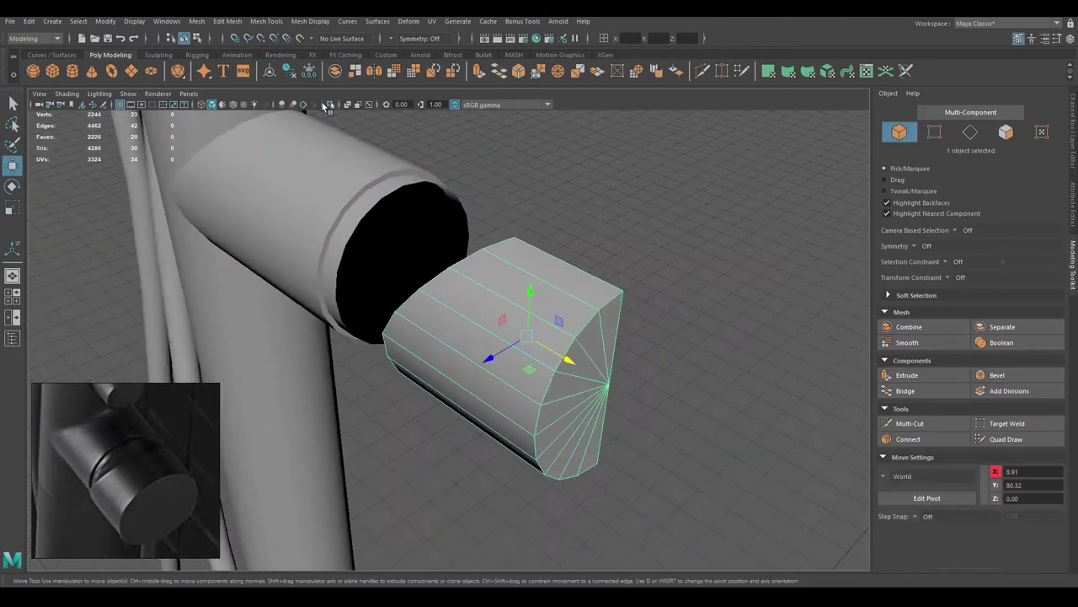
key(q)
alt+drag(602, 363, 577, 283)
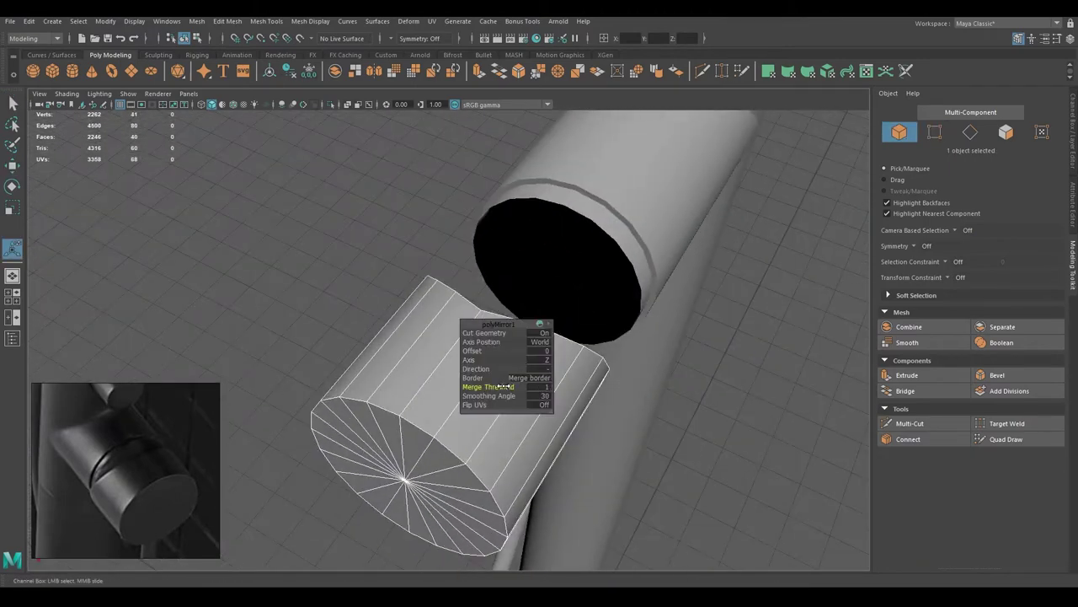
mouse_move(496, 386)
alt+mouse_down()
mouse_move(570, 347)
mouse_move(505, 253)
alt+mouse_up()
click(500, 253)
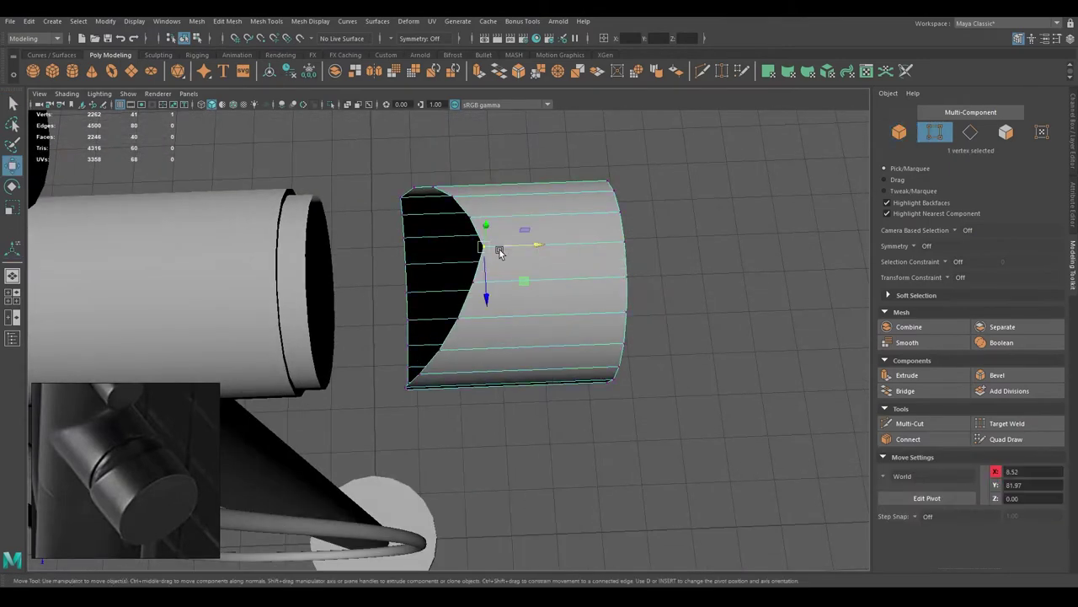
alt+drag(642, 278, 481, 313)
click(481, 313)
key(w)
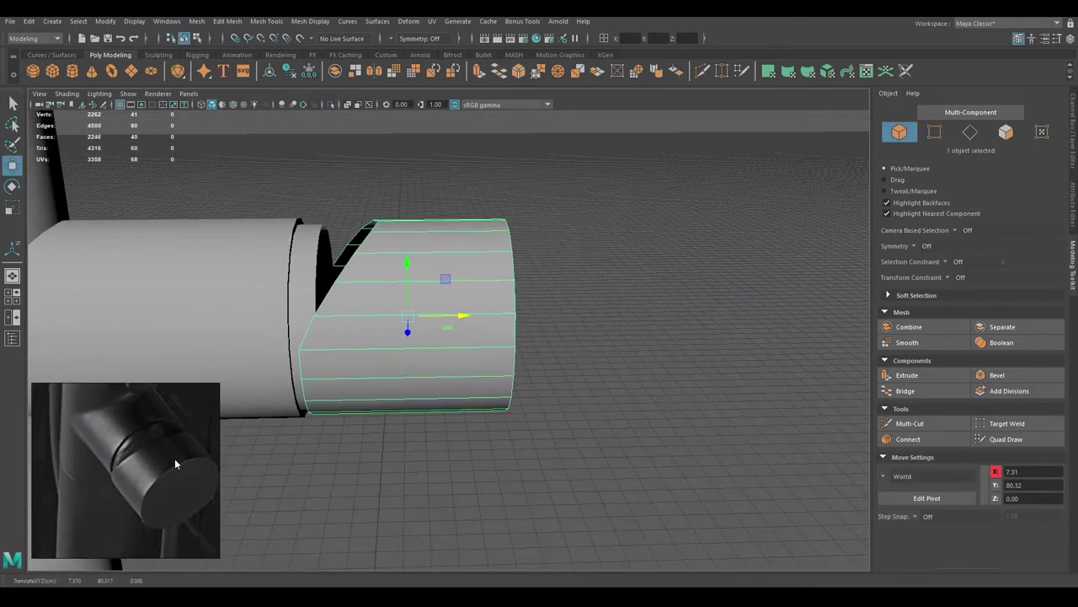
key(q)
alt+drag(175, 462, 487, 249)
right_drag(487, 250, 457, 251)
alt+drag(503, 326, 406, 276)
key(F8)
Step: Select the handle cylinder and extrude its rim edges in edge mode
key(q)
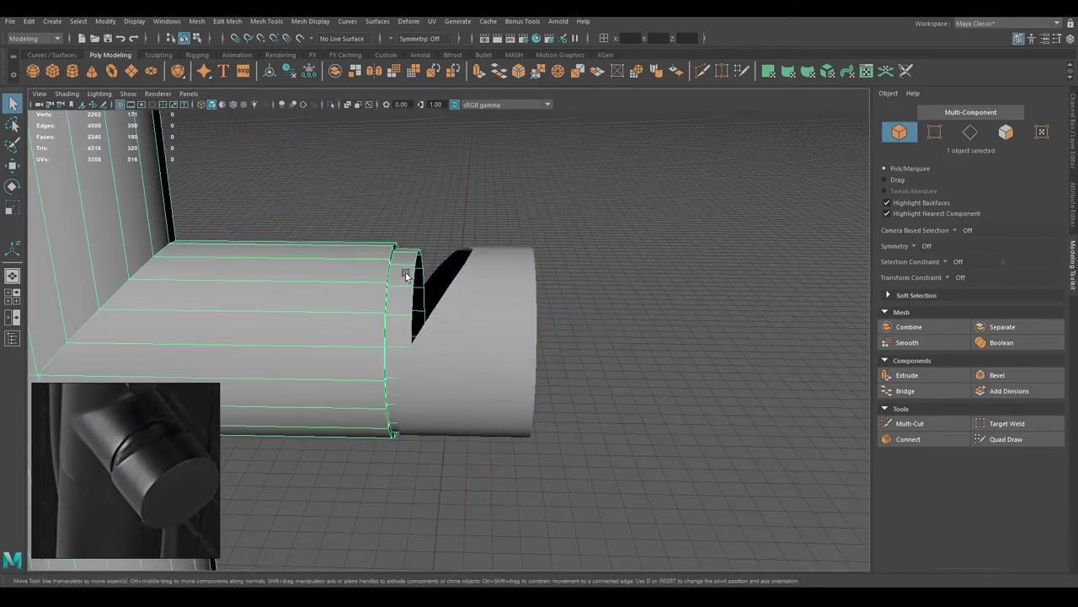
click(412, 297)
right_click(494, 284)
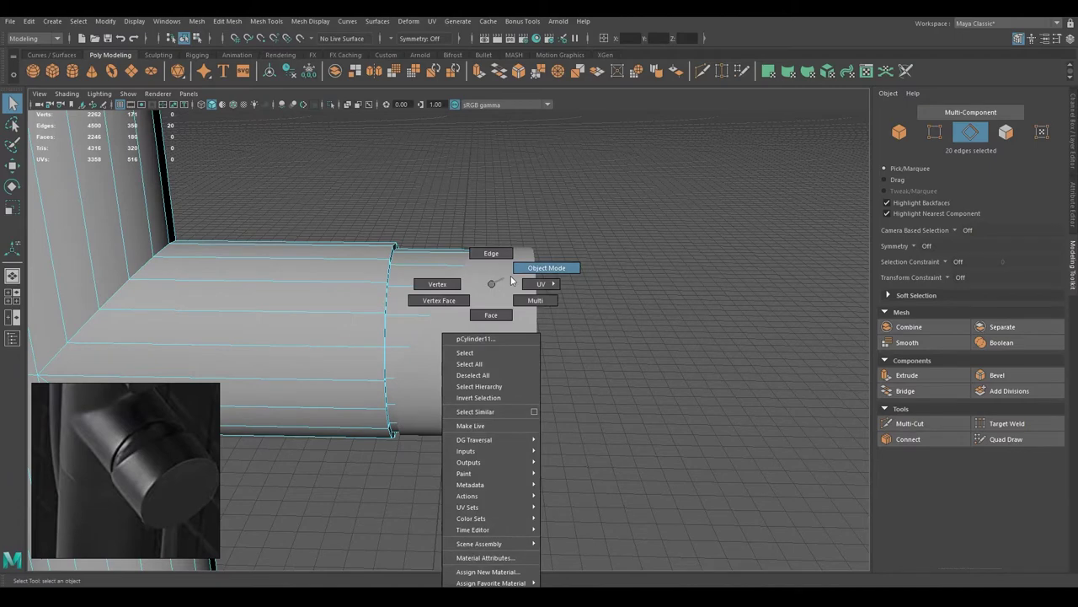
key(q)
alt+drag(493, 284, 559, 277)
right_click(481, 285)
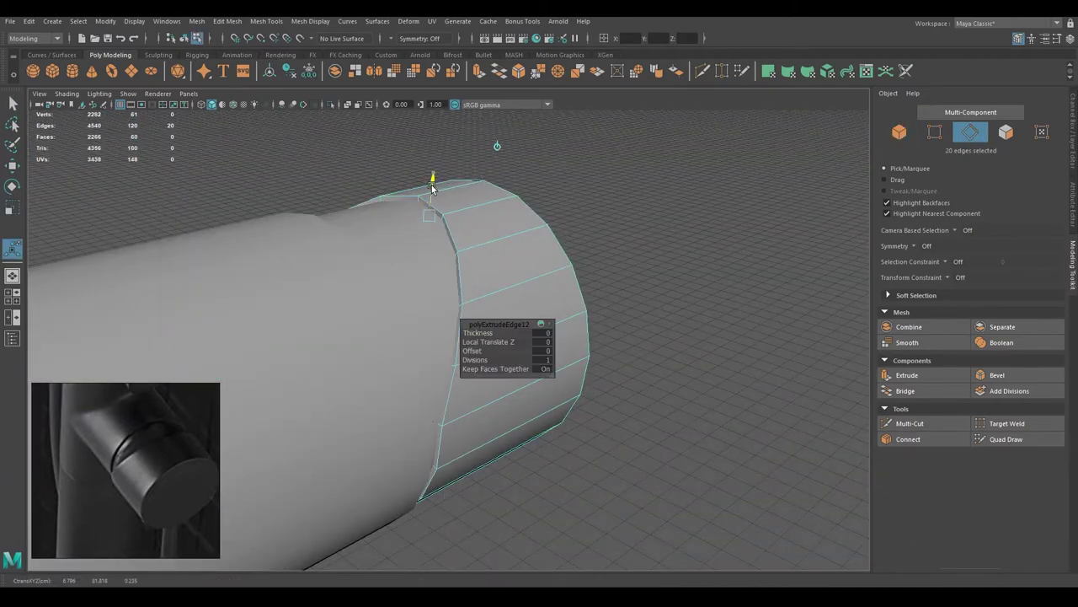
Step: Duplicate a face of the cylinder into a new small cylindrical lever piece
mouse_move(610, 249)
alt+mouse_down()
mouse_move(500, 317)
mouse_move(466, 355)
mouse_move(503, 304)
alt+mouse_up()
key(F11)
click(502, 304)
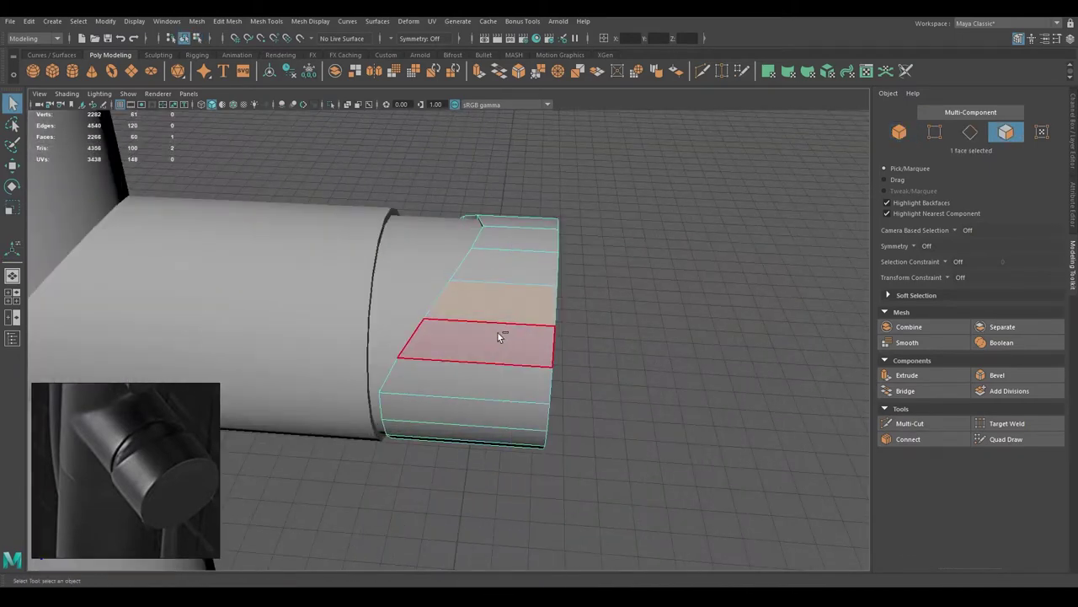
click(505, 527)
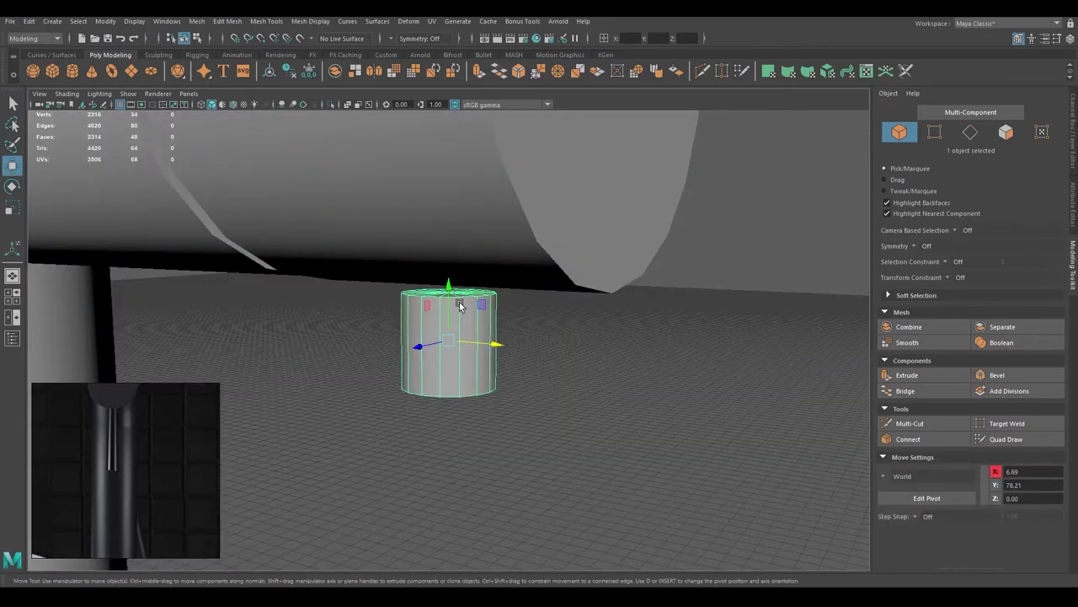
Step: Move the small cylinder up under the mixer handle and drag its bottom vertices down into a lever
alt+drag(458, 306, 539, 279)
key(q)
key(F11)
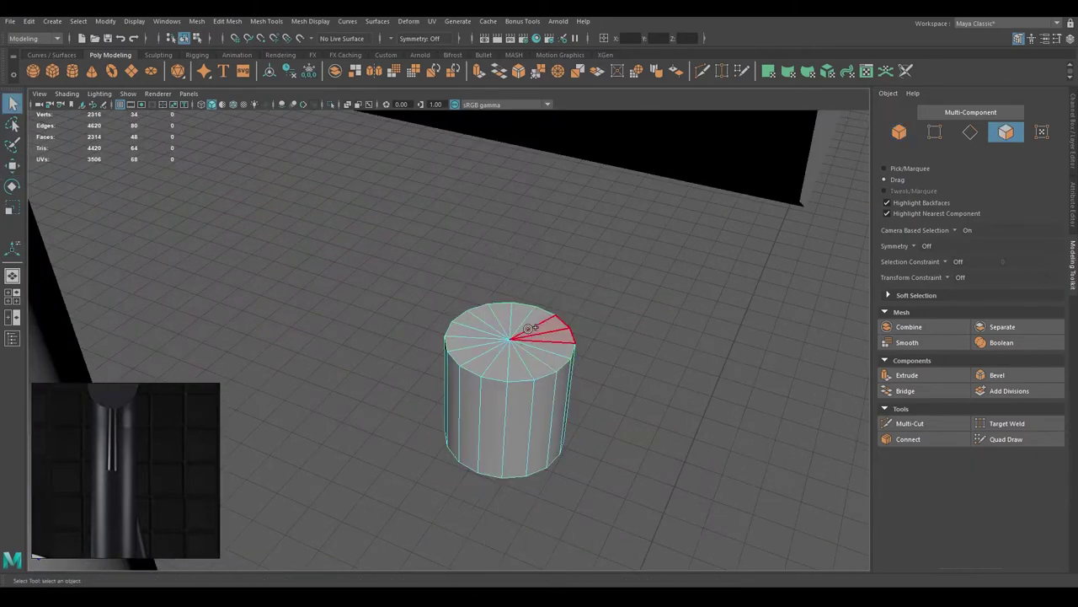
key(F8)
key(w)
alt+drag(517, 342, 470, 284)
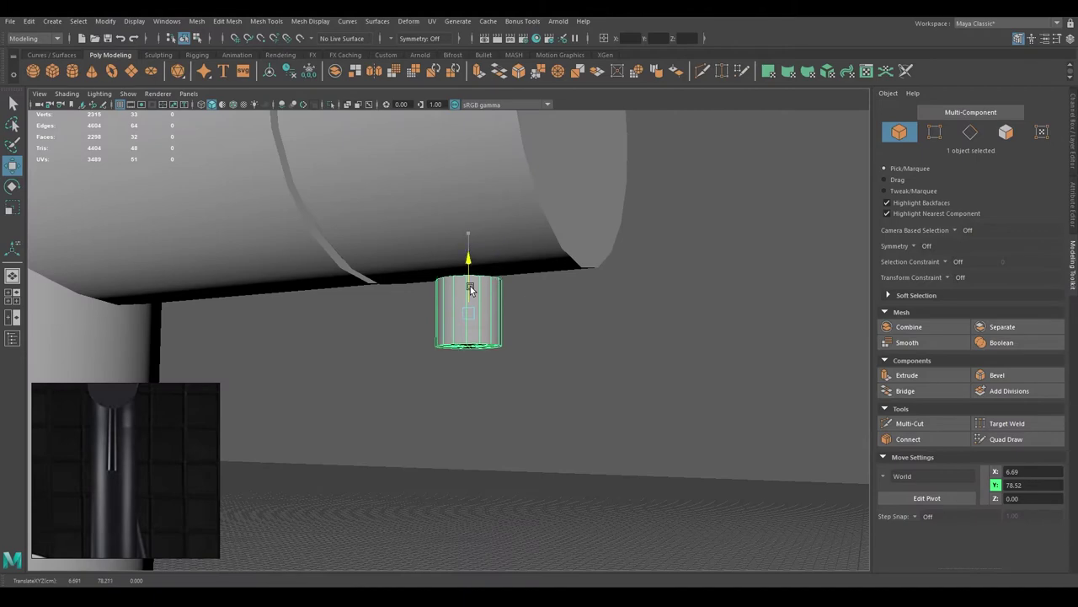
right_click(462, 288)
click(428, 287)
drag(525, 365, 380, 298)
scroll(459, 278, down, 5)
scroll(306, 296, down, 3)
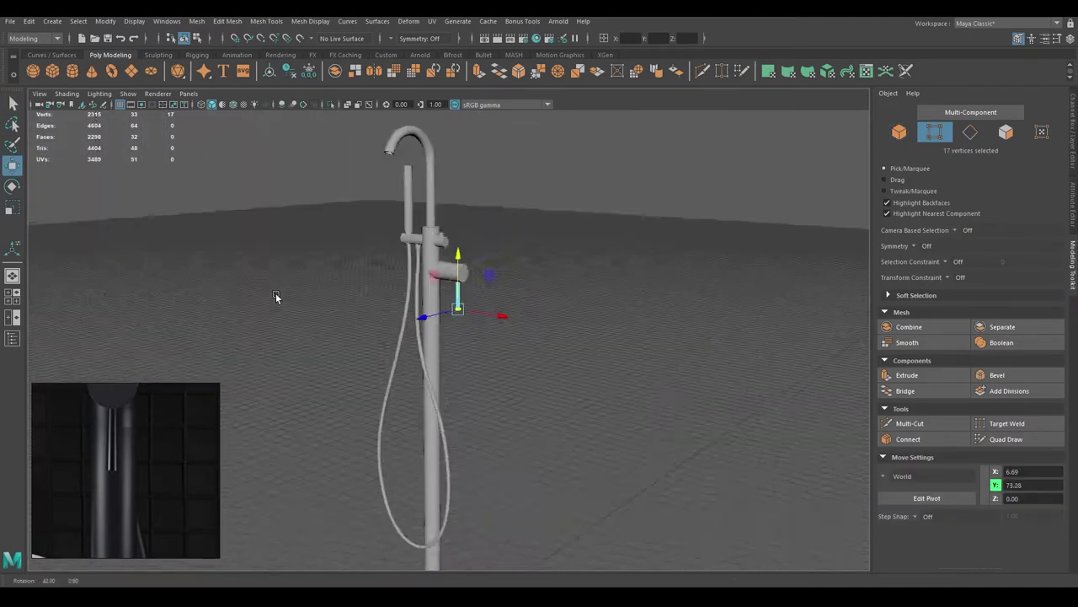
Step: Select the mixer body and combine the faucet parts into one mesh
right_drag(459, 278, 513, 259)
mouse_move(513, 260)
alt+mouse_down()
mouse_move(576, 298)
mouse_move(520, 329)
mouse_move(412, 323)
mouse_move(543, 319)
mouse_move(498, 272)
alt+mouse_up()
right_click(503, 288)
key(F8)
scroll(498, 272, down, 5)
scroll(465, 272, up, 5)
mouse_move(561, 298)
alt+mouse_down()
mouse_move(600, 341)
mouse_move(397, 298)
mouse_move(445, 315)
alt+mouse_up()
click(445, 315)
scroll(445, 315, up, 5)
scroll(464, 308, down, 10)
click(217, 62)
scroll(486, 332, up, 10)
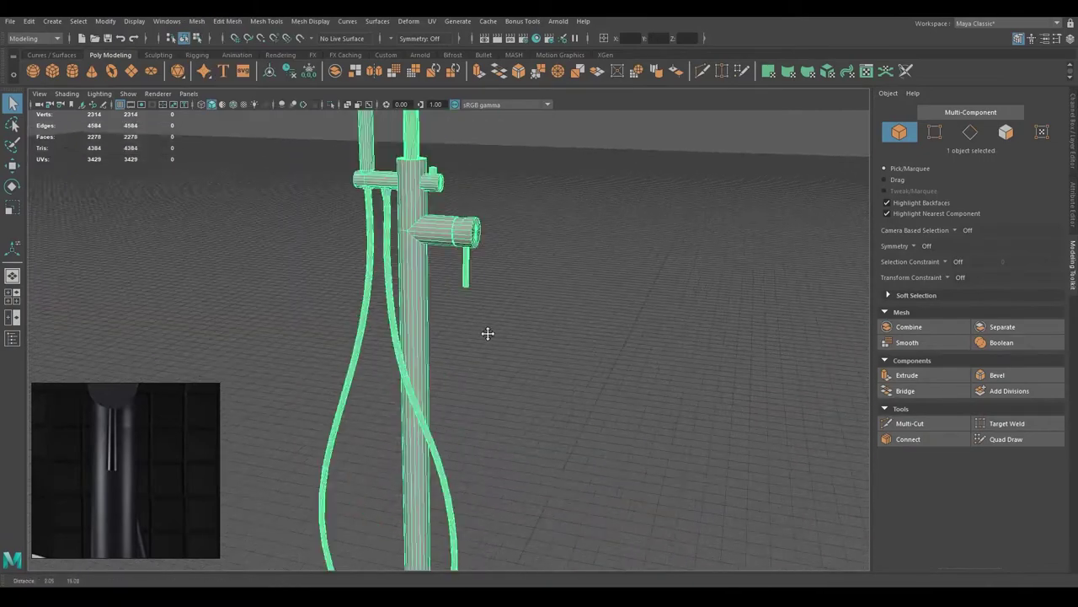
Step: Bevel the handle cap, pipe junction and cylinder top edges with a narrow 0.1 fraction
right_drag(585, 289, 585, 255)
drag(459, 270, 507, 323)
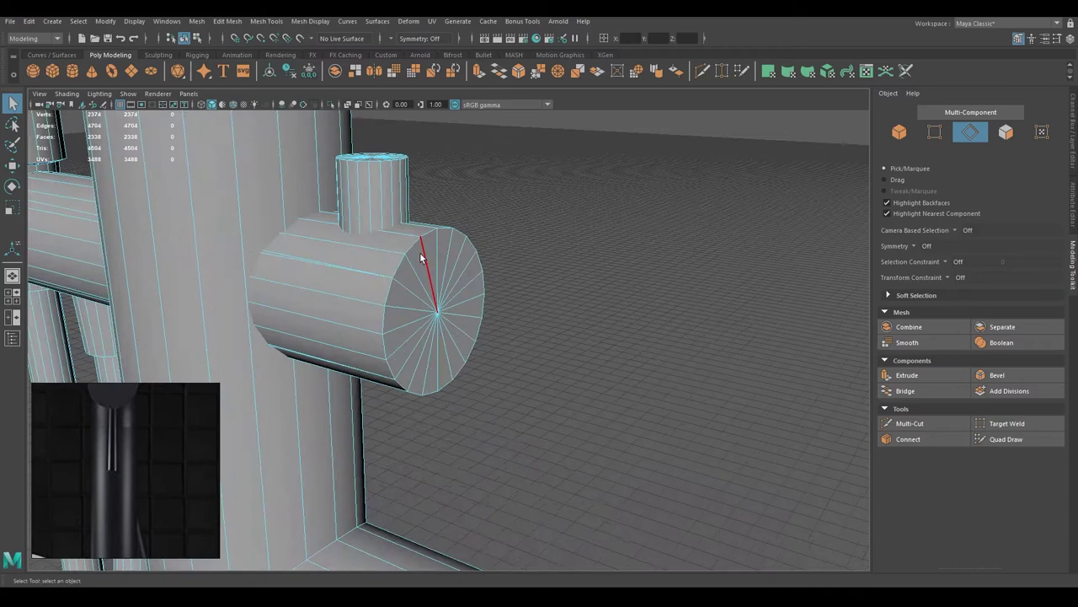
alt+drag(482, 333, 476, 341)
key(ctrl+b)
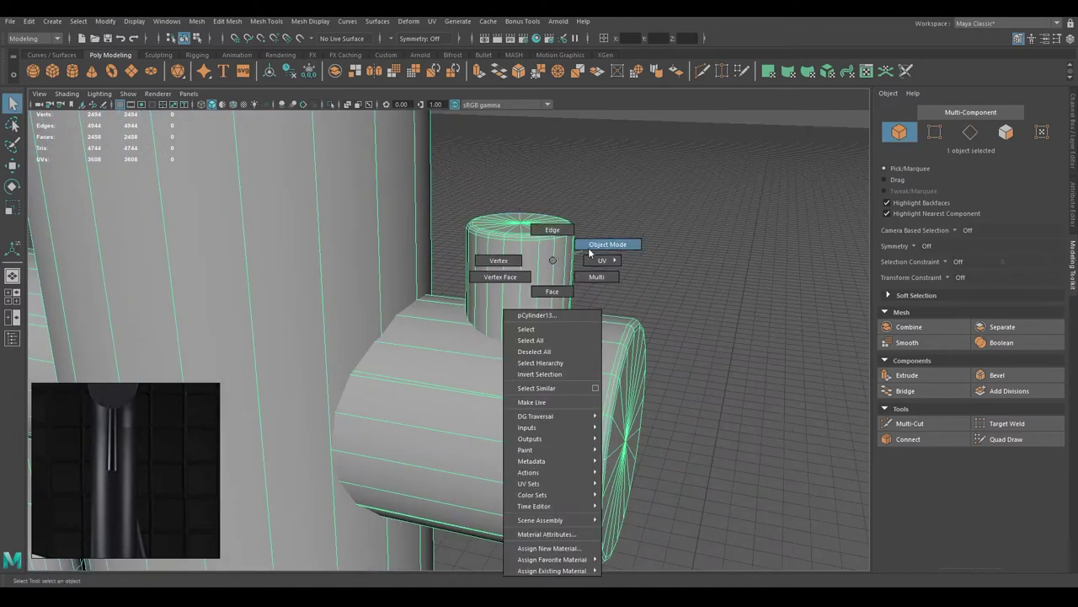
scroll(398, 307, up, 2)
key(ctrl+b)
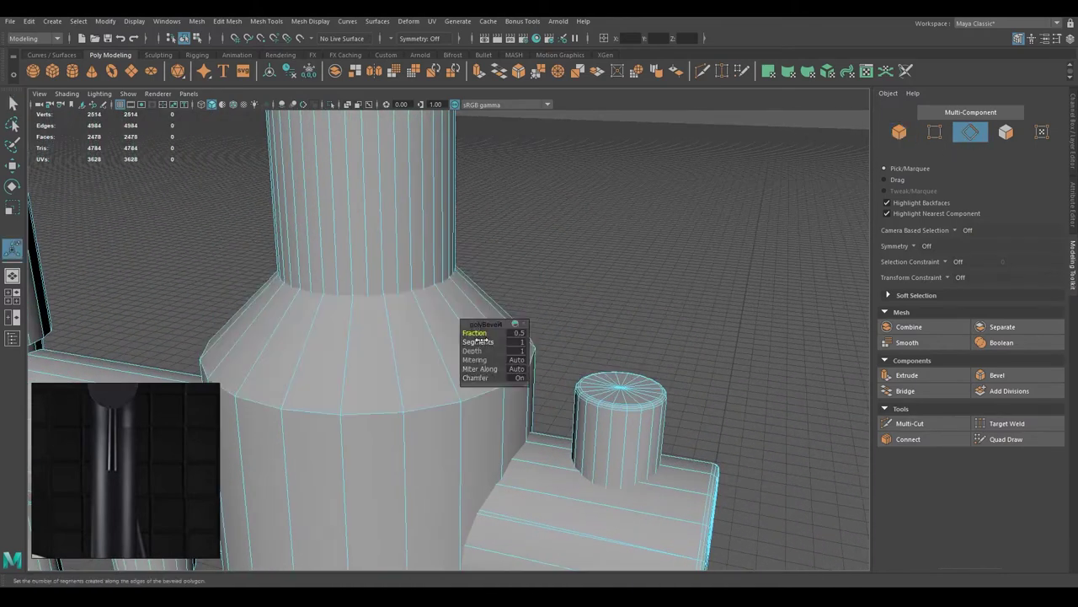
drag(483, 330, 409, 312)
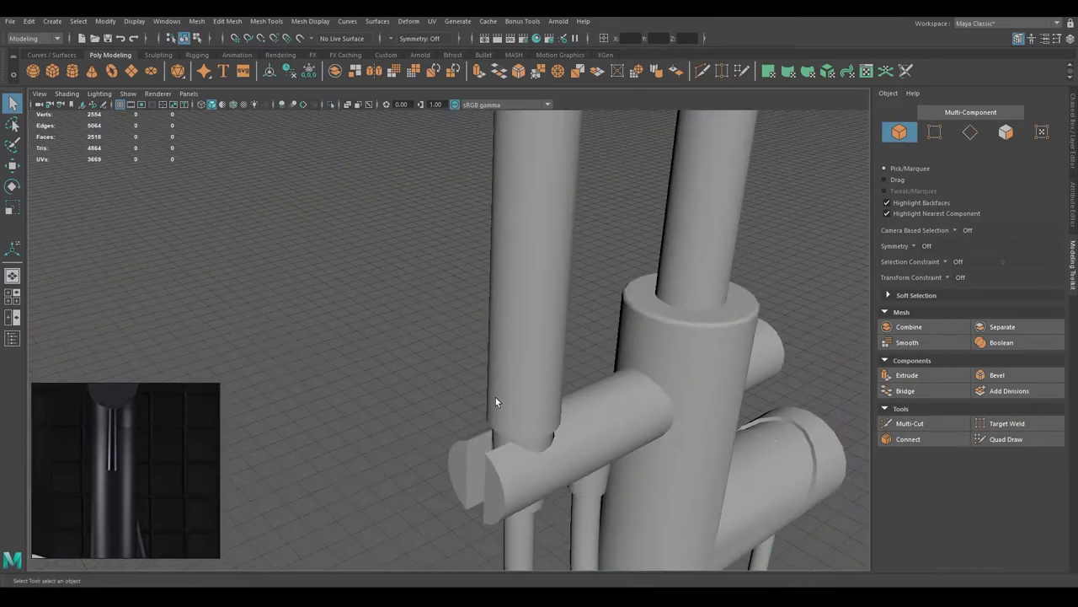
key(ctrl+b)
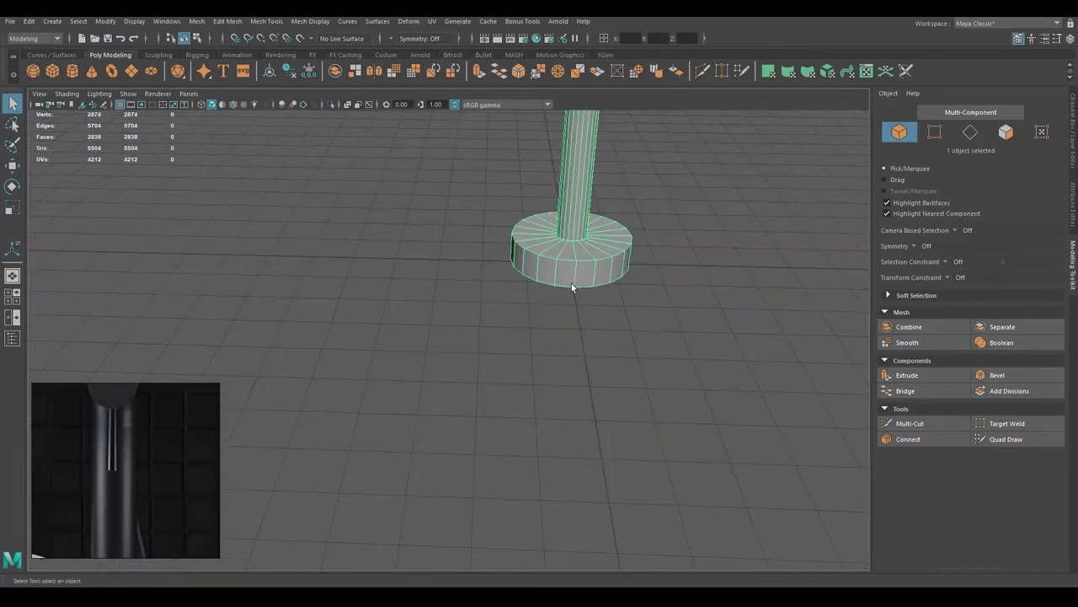
Step: Undo a trial 0.2 base-rim bevel, then bevel the loop where the column meets the base
key(F10)
key(ctrl+b)
drag(493, 334, 477, 341)
key(ctrl+z)
double_click(472, 300)
key(ctrl+b)
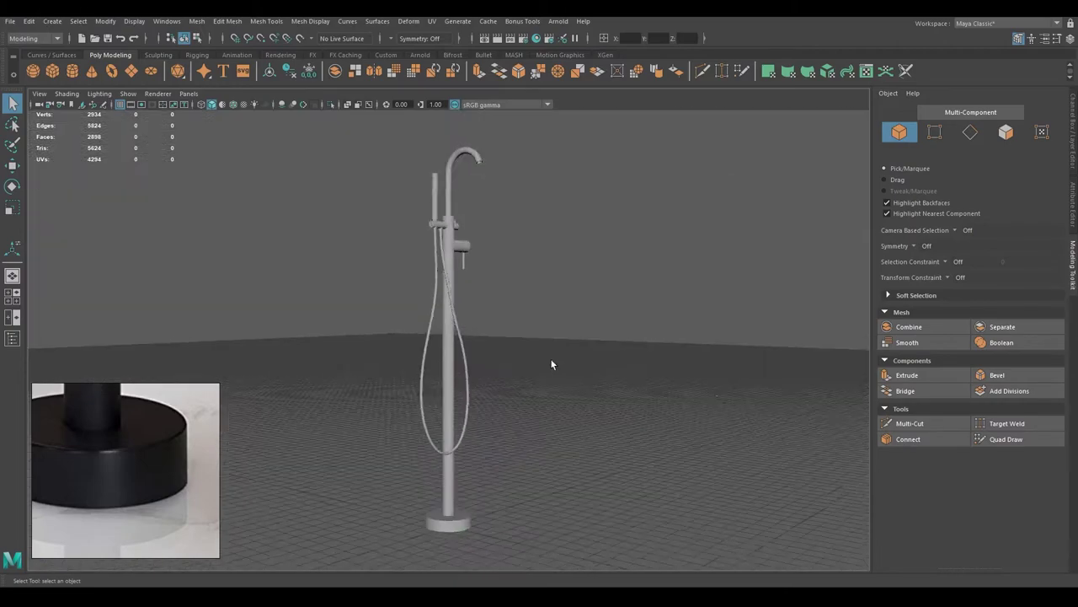
Step: Bevel the selected edge loops at the pillar ends
alt+drag(550, 361, 351, 376)
scroll(497, 373, up, 5)
right_drag(351, 376, 351, 337)
alt+drag(351, 337, 505, 404)
mouse_move(440, 353)
alt+mouse_down()
mouse_move(518, 421)
mouse_move(476, 341)
alt+mouse_up()
key(ctrl+b)
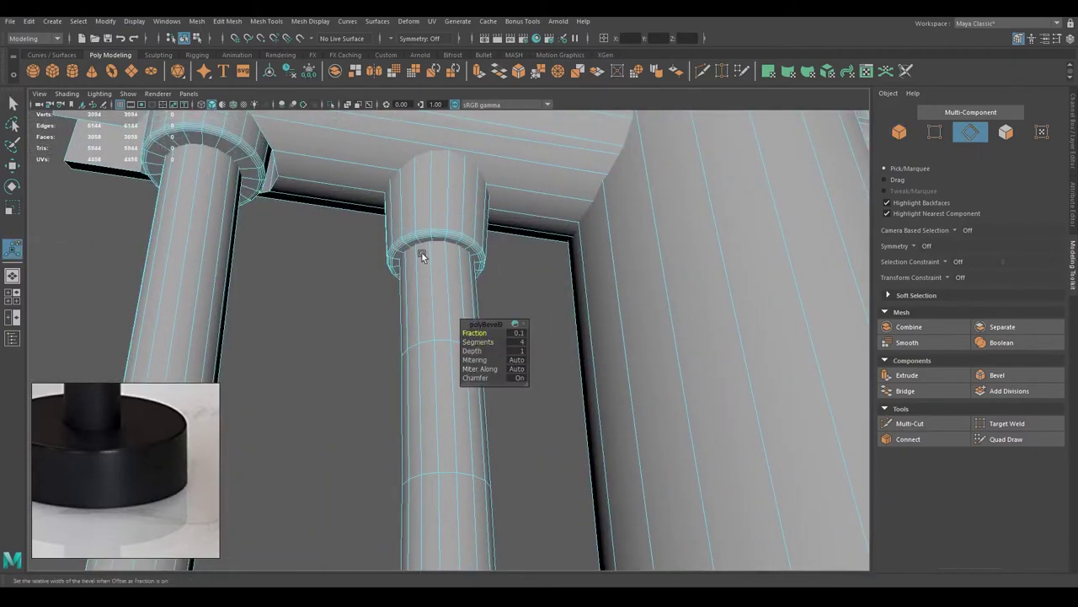
key(q)
Step: Return to object mode and frame the faucet to view the pillar's bottom cap
alt+drag(422, 256, 354, 275)
key(q)
key(F8)
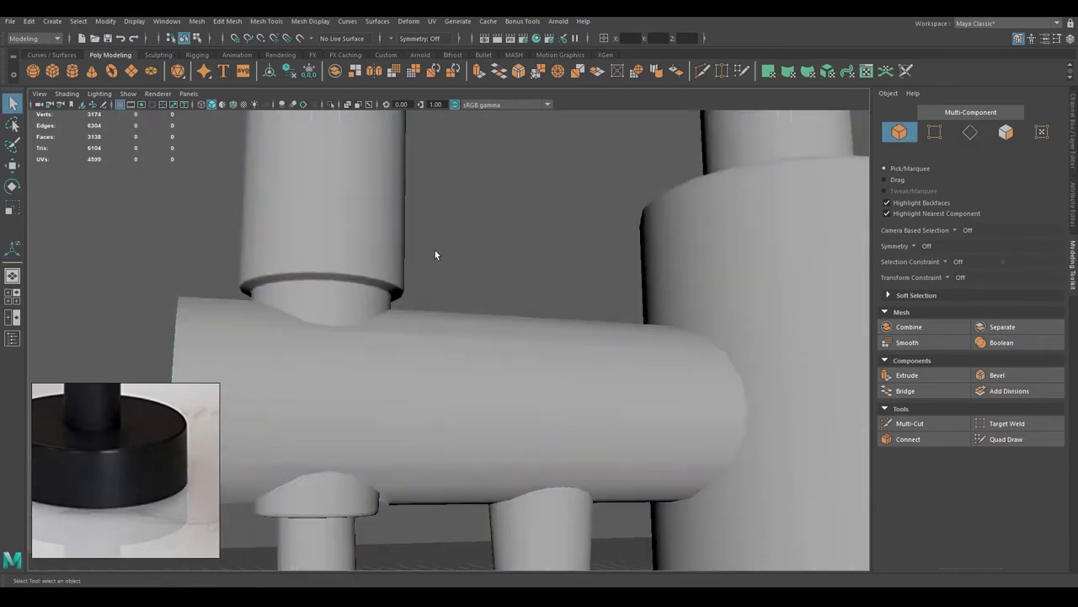
key(f)
scroll(511, 281, up, 5)
mouse_move(471, 260)
alt+mouse_down()
mouse_move(526, 445)
mouse_move(469, 330)
alt+mouse_up()
Step: Inspect the pillar close up, then reselect the whole faucet
key(F10)
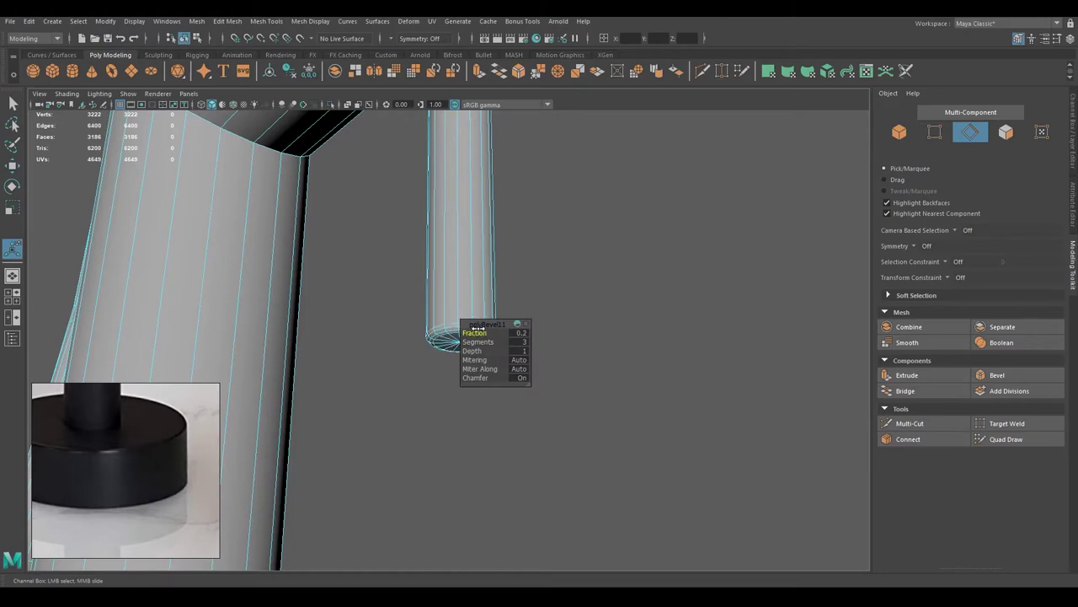
right_drag(457, 277, 514, 261)
key(f)
mouse_move(397, 208)
alt+mouse_down()
mouse_move(504, 263)
mouse_move(571, 353)
alt+mouse_up()
click(571, 354)
mouse_move(571, 354)
alt+right_down()
mouse_move(649, 392)
mouse_move(539, 396)
alt+right_up()
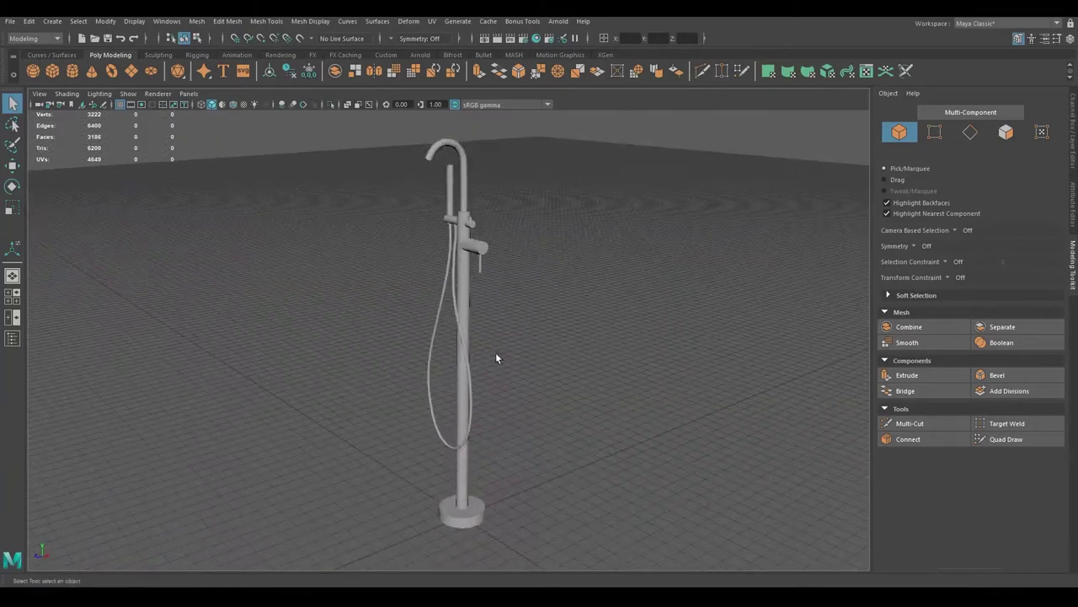
drag(496, 352, 441, 19)
Step: Switch to the UV editing workspace and generate an automatic UV layout for the faucet
key(f)
click(585, 161)
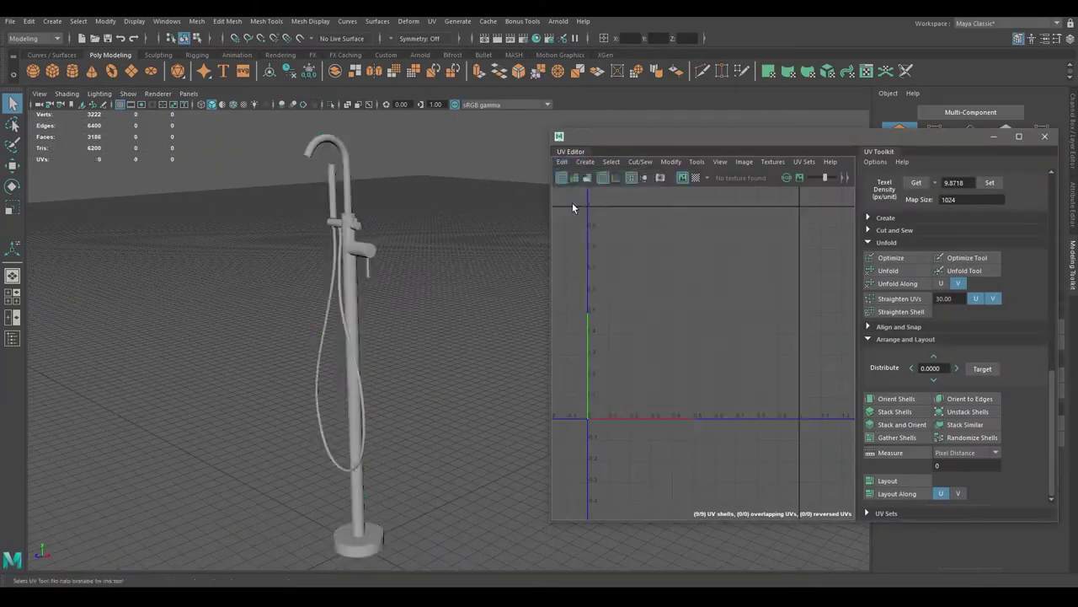
click(584, 161)
click(674, 280)
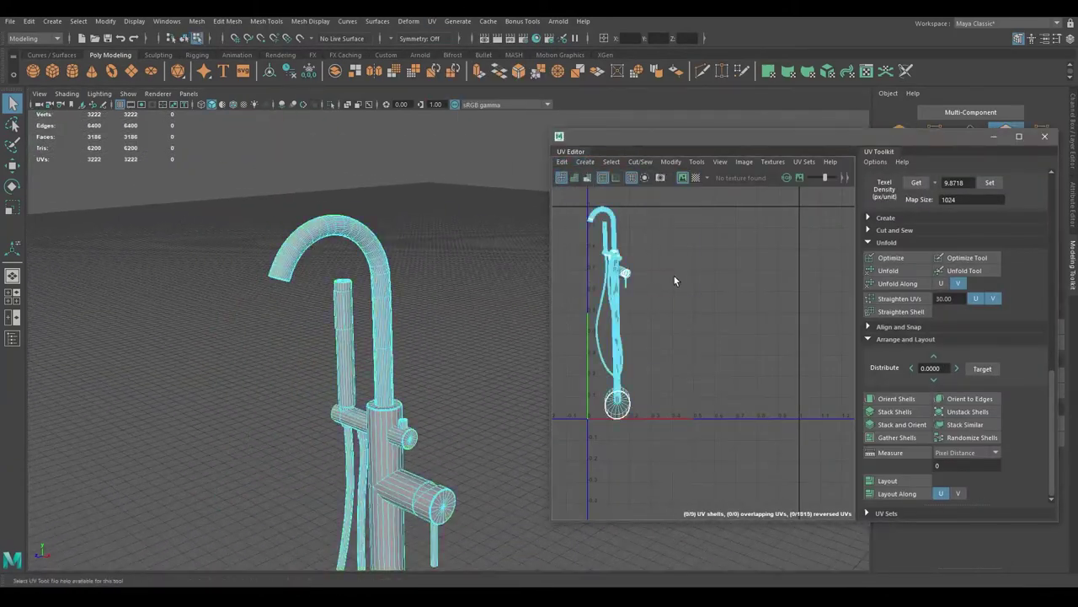
alt+middle_drag(621, 317, 662, 371)
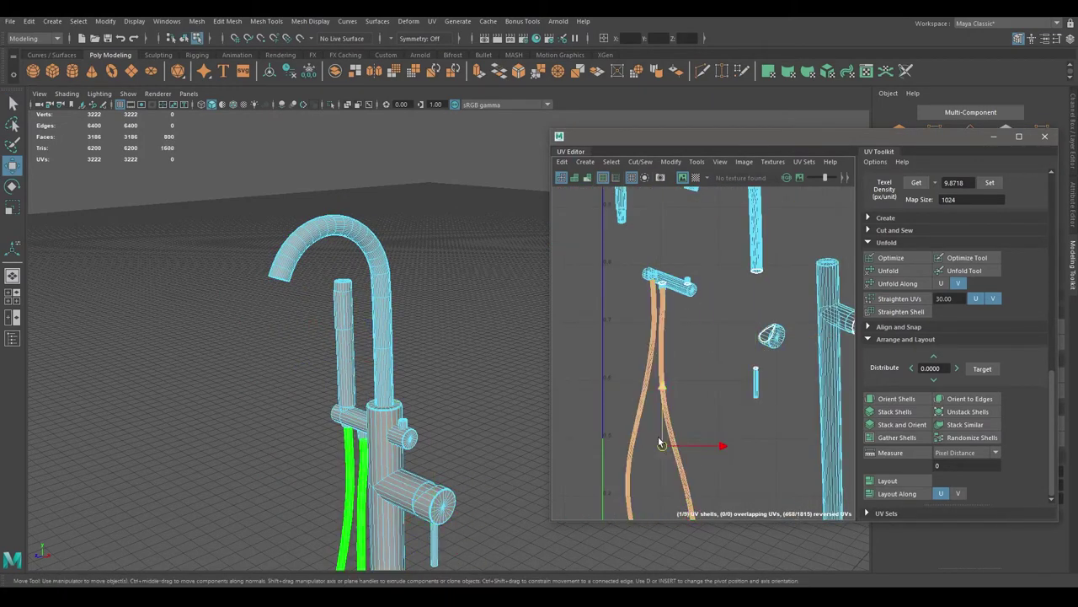
scroll(729, 271, down, 2)
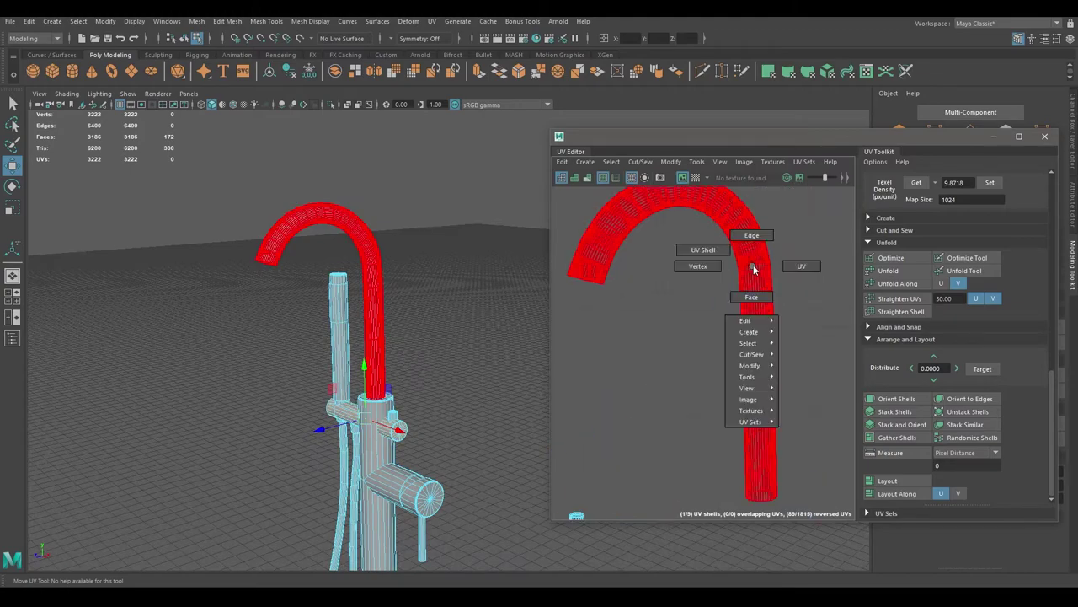
Step: Isolate the gooseneck spout and select the edge loop at its rim
click(752, 269)
key(ctrl+1)
right_drag(412, 260, 455, 241)
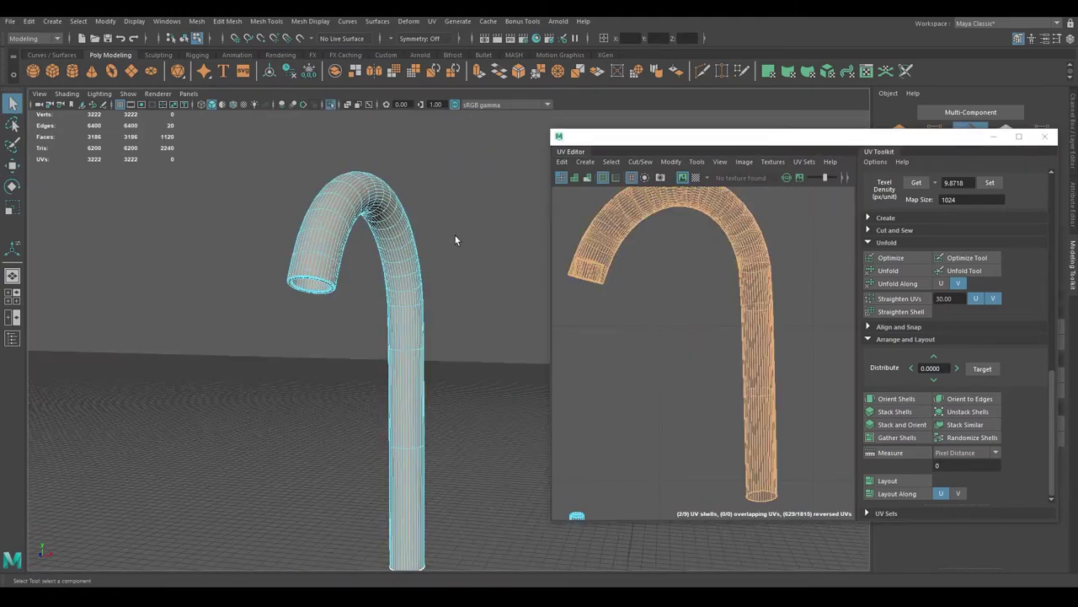
scroll(455, 240, up, 3)
scroll(332, 246, up, 2)
scroll(349, 325, up, 2)
scroll(236, 304, down, 1)
double_click(255, 255)
mouse_move(255, 254)
alt+mouse_down()
mouse_move(361, 325)
mouse_move(441, 303)
alt+mouse_up()
Step: Isolate the upright tube and select the edge loops around its top rim and band
key(f)
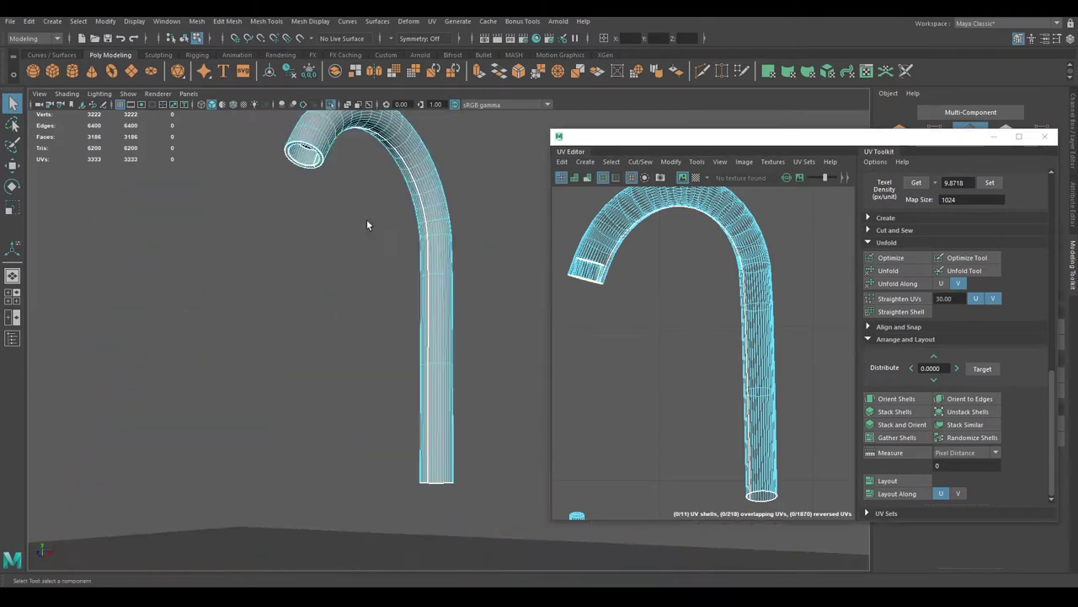
key(ctrl+1)
right_drag(644, 291, 613, 280)
key(ctrl+1)
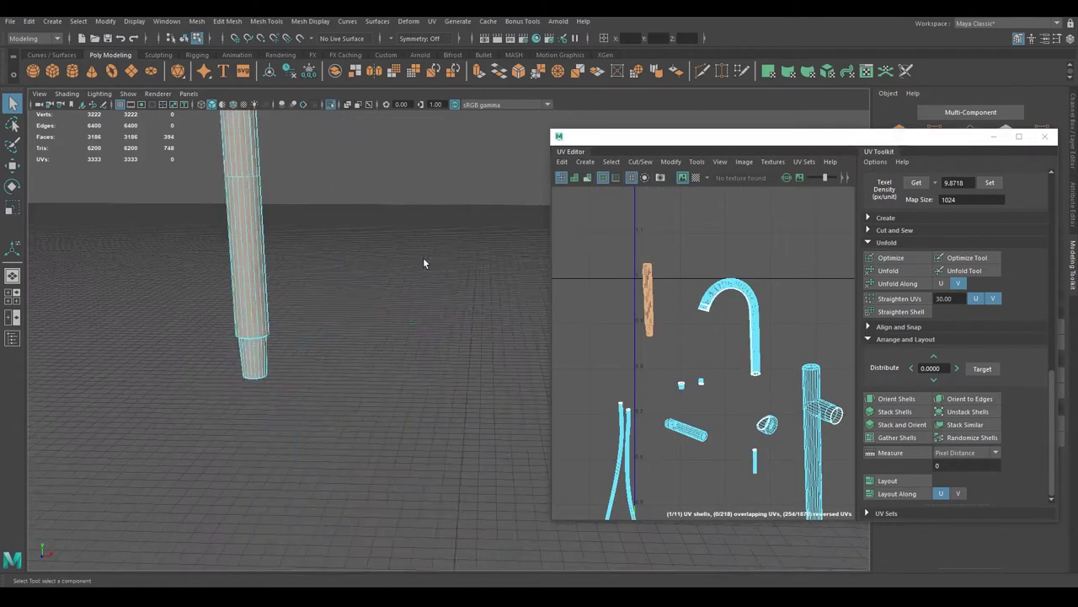
scroll(438, 169, up, 3)
scroll(362, 210, up, 2)
double_click(349, 228)
scroll(424, 288, down, 3)
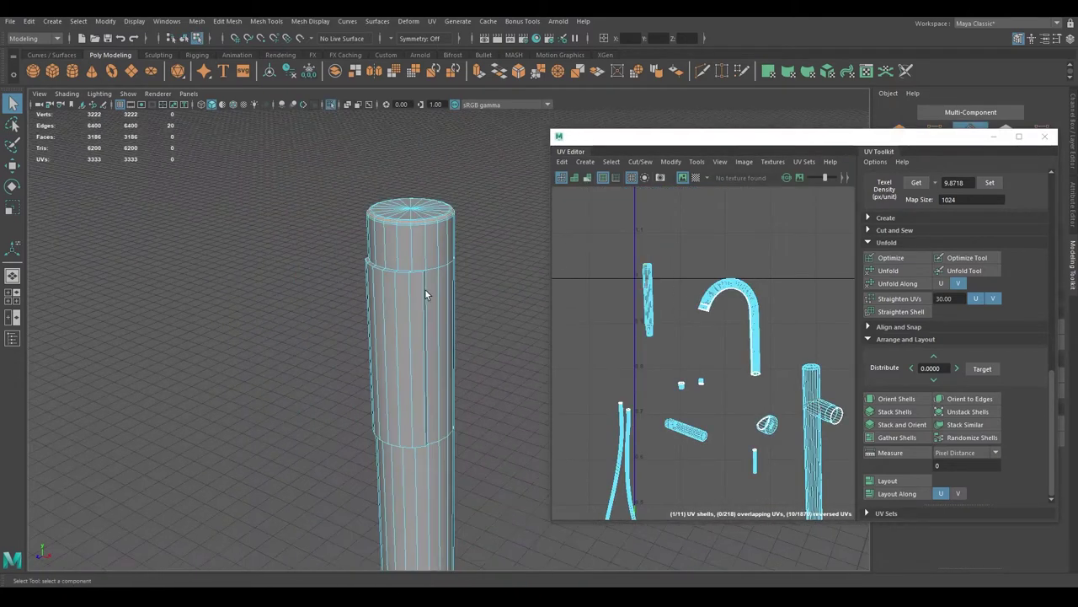
scroll(397, 349, up, 4)
mouse_move(397, 349)
alt+mouse_down()
mouse_move(439, 286)
mouse_move(387, 250)
alt+mouse_up()
scroll(433, 276, up, 4)
scroll(430, 318, down, 4)
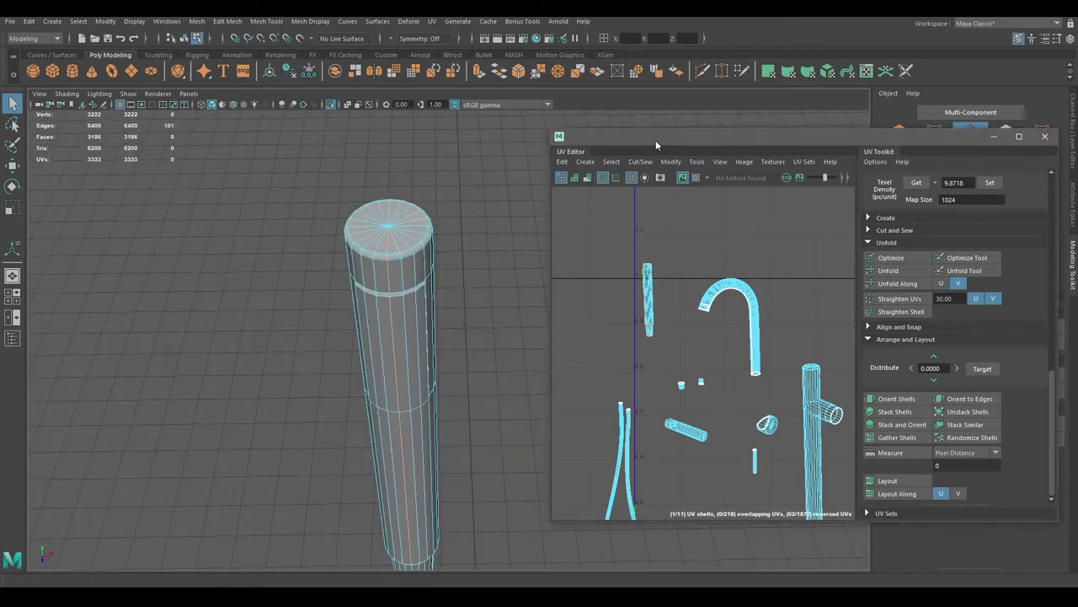
Step: Restore the full faucet and isolate the horizontal tube with the hole
key(ctrl+1)
scroll(407, 327, up, 3)
key(ctrl+1)
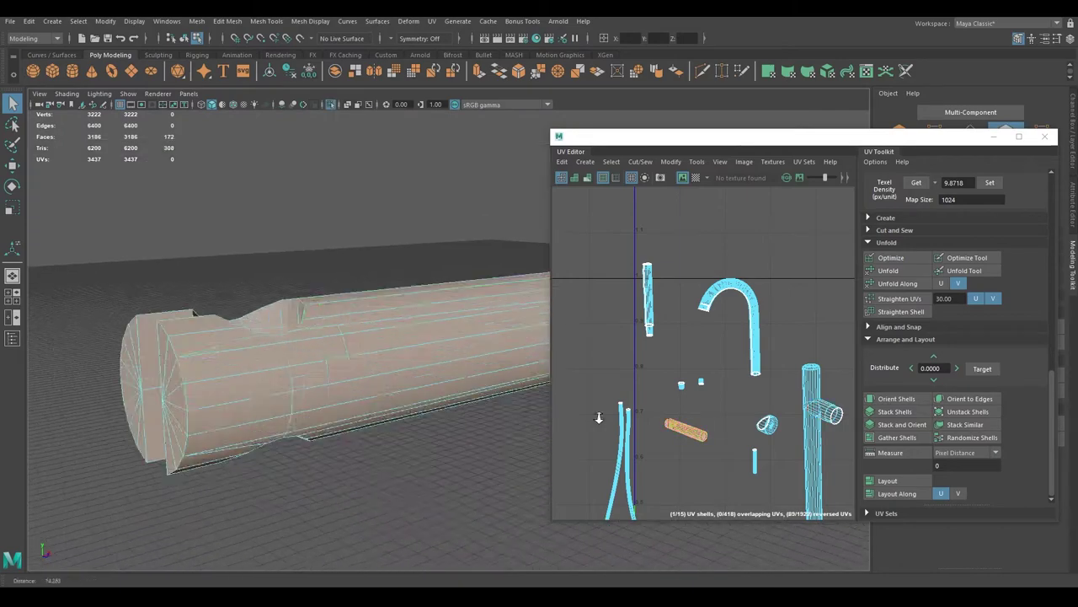
alt+drag(357, 288, 325, 404)
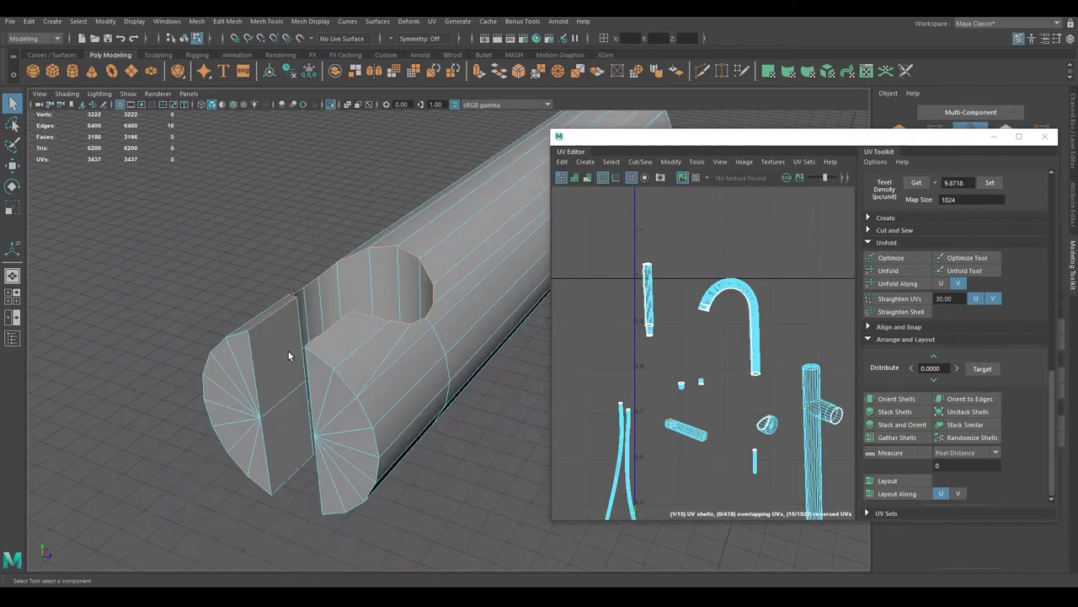
mouse_move(267, 427)
alt+mouse_down()
mouse_move(419, 371)
mouse_move(200, 331)
alt+mouse_up()
Step: Select all similar cap edges on the tube's cut end and add one more seam edge
right_drag(309, 288, 308, 418)
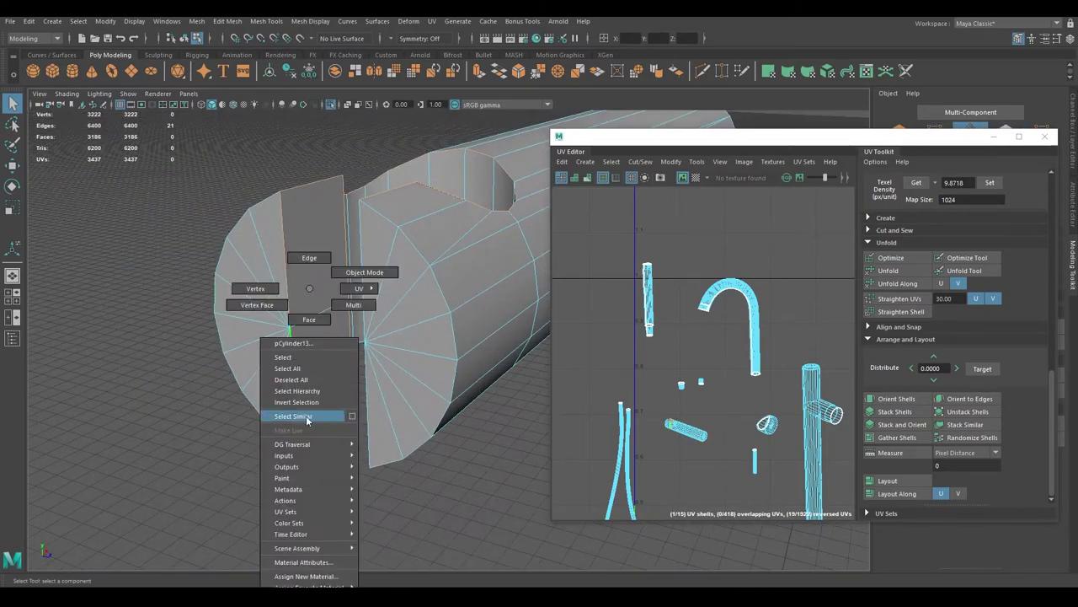
click(244, 348)
mouse_move(366, 337)
alt+mouse_down()
mouse_move(320, 315)
mouse_move(334, 340)
mouse_move(440, 407)
alt+mouse_up()
scroll(441, 407, up, 3)
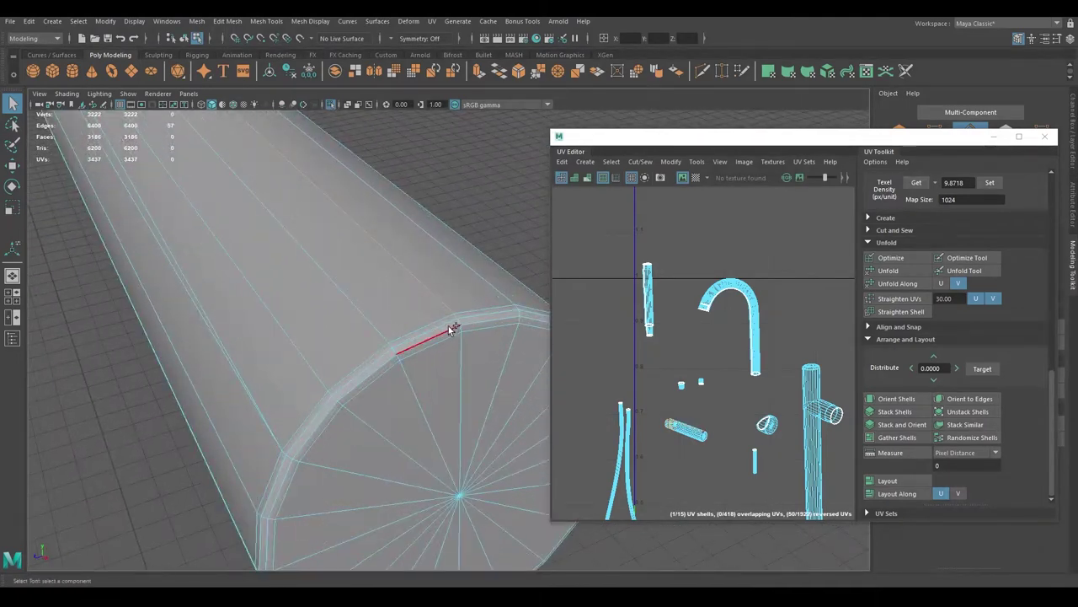
shift+click(451, 327)
mouse_move(450, 327)
alt+mouse_down()
mouse_move(453, 344)
mouse_move(335, 278)
alt+mouse_up()
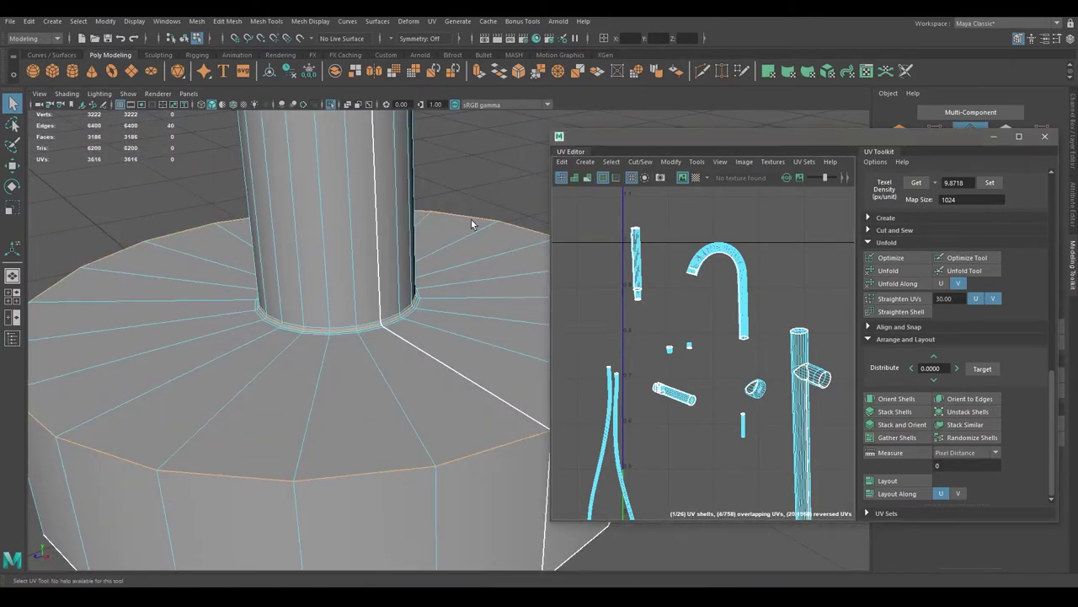
shift+right_drag(348, 289, 350, 413)
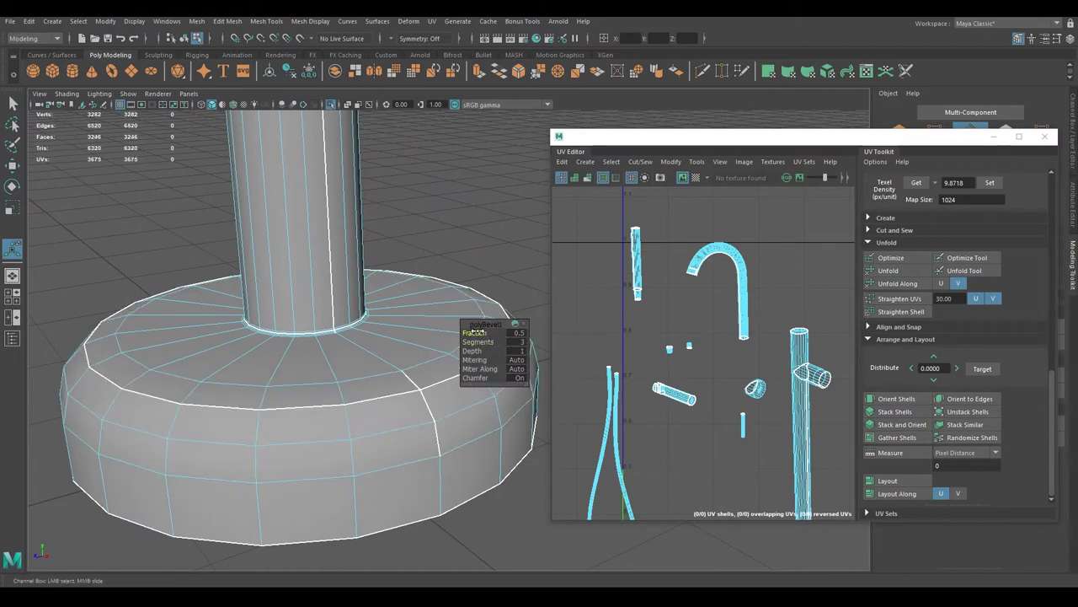
Step: Narrow the base rim bevel, then undo four unwanted steps
drag(476, 332, 520, 336)
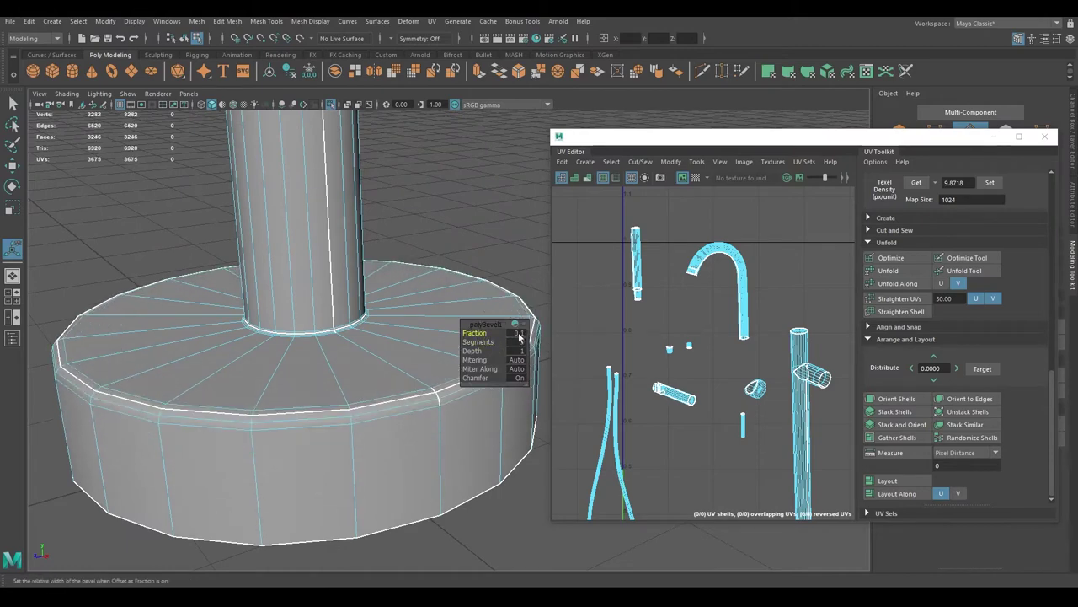
mouse_move(495, 244)
alt+mouse_down()
mouse_move(393, 356)
mouse_move(354, 337)
alt+mouse_up()
scroll(320, 396, up, 3)
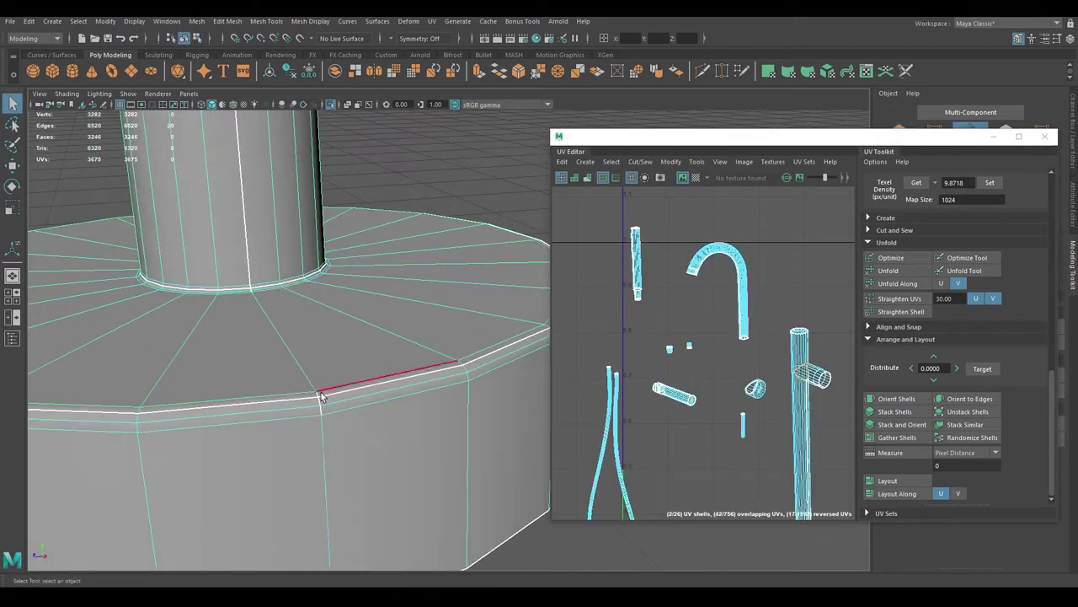
key(ctrl+z)
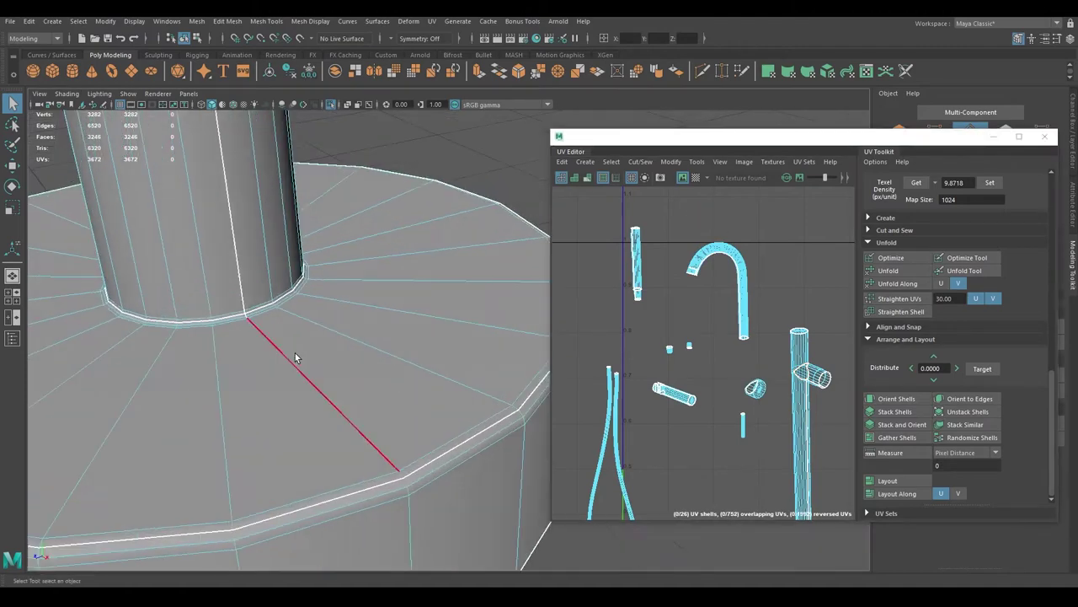
key(ctrl+z)
key(ctrl+z)
key(ctrl+z)
key(ctrl+z)
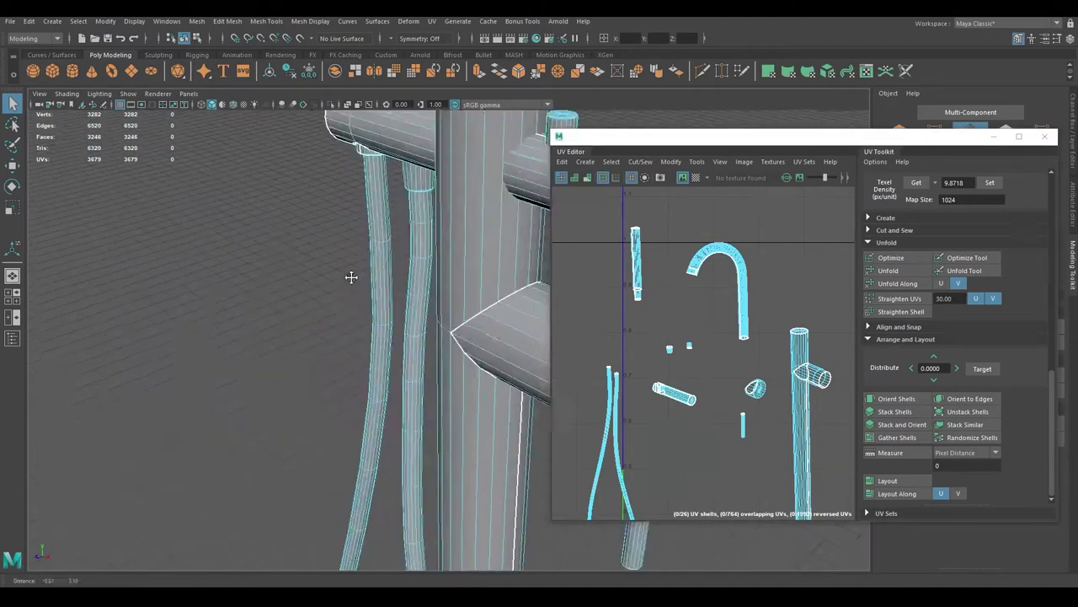
key(ctrl+z)
key(ctrl+z)
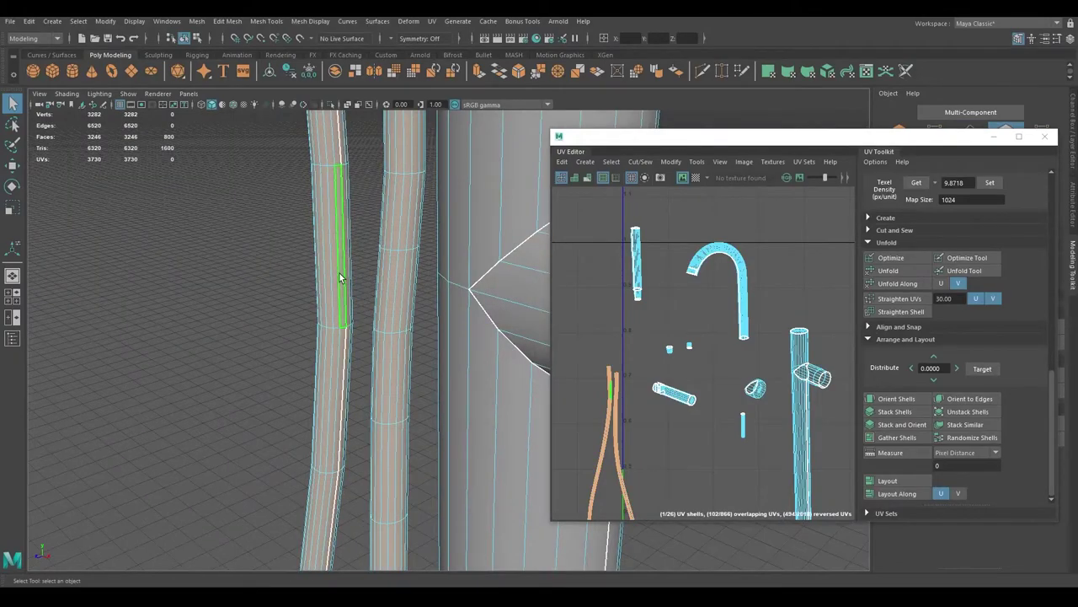
key(ctrl+z)
Step: Inspect the curved hose tube, then return to object selection and frame the faucet
alt+drag(341, 278, 424, 364)
alt+drag(387, 372, 404, 489)
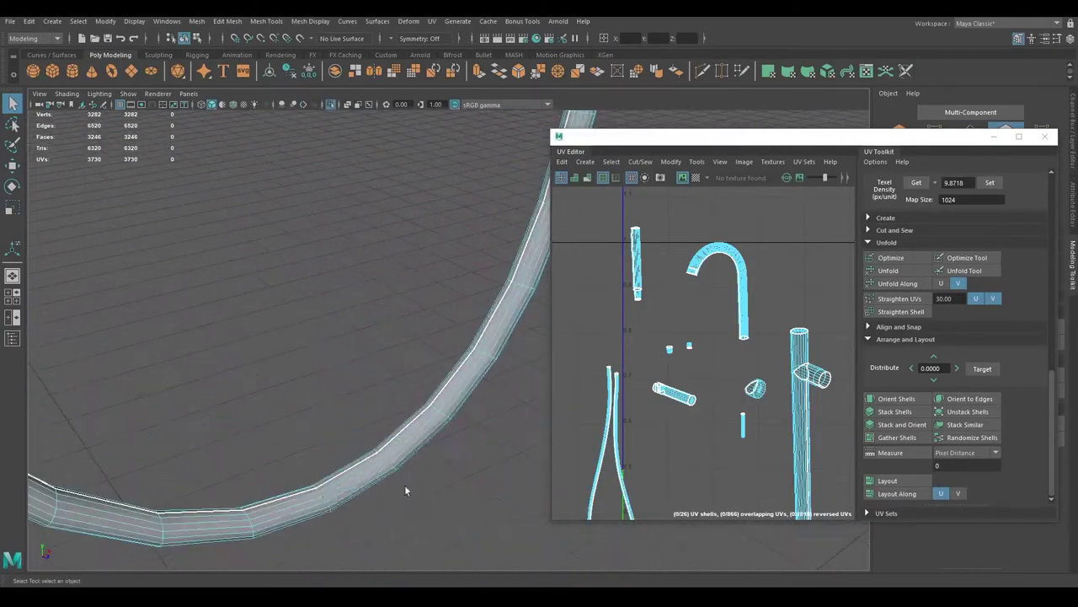
right_drag(516, 263, 532, 252)
click(532, 252)
key(f)
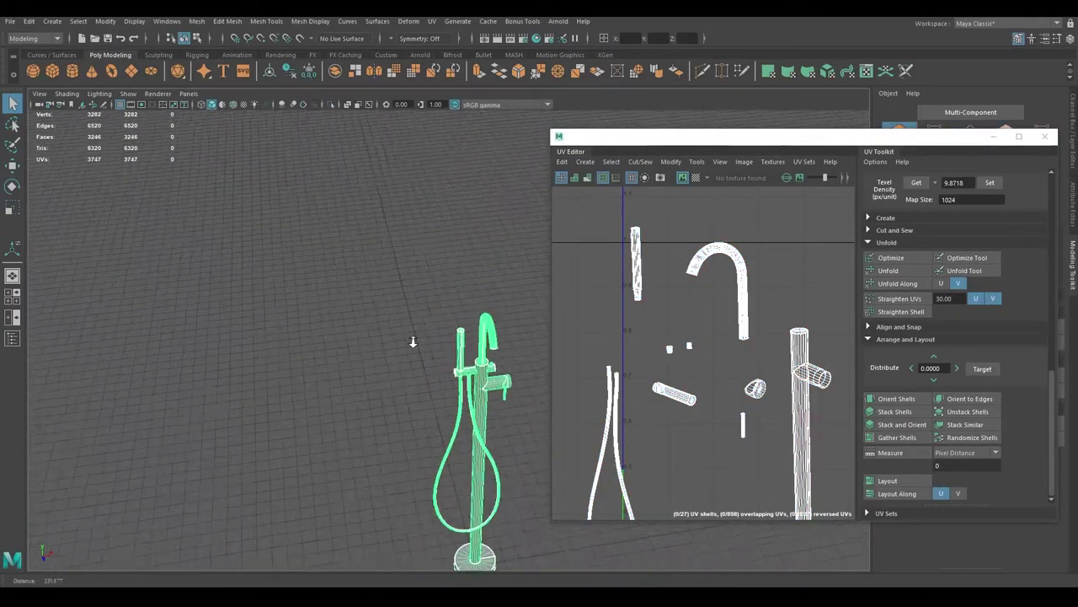
scroll(396, 373, up, 4)
scroll(397, 373, up, 4)
scroll(342, 351, up, 4)
right_drag(397, 244, 367, 203)
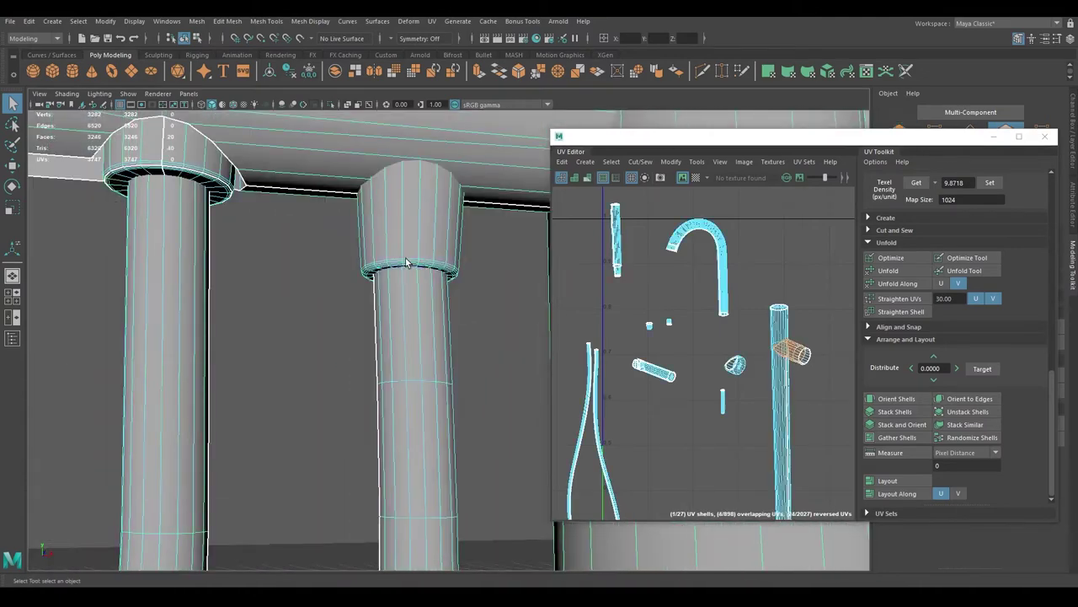
Step: Isolate the cup-shaped cap and select a vertical edge loop to cut and unfold its UVs
key(ctrl+1)
click(420, 218)
scroll(420, 218, up, 5)
mouse_move(396, 294)
alt+mouse_down()
mouse_move(371, 253)
mouse_move(397, 301)
alt+mouse_up()
scroll(363, 258, up, 4)
scroll(363, 258, up, 3)
double_click(542, 278)
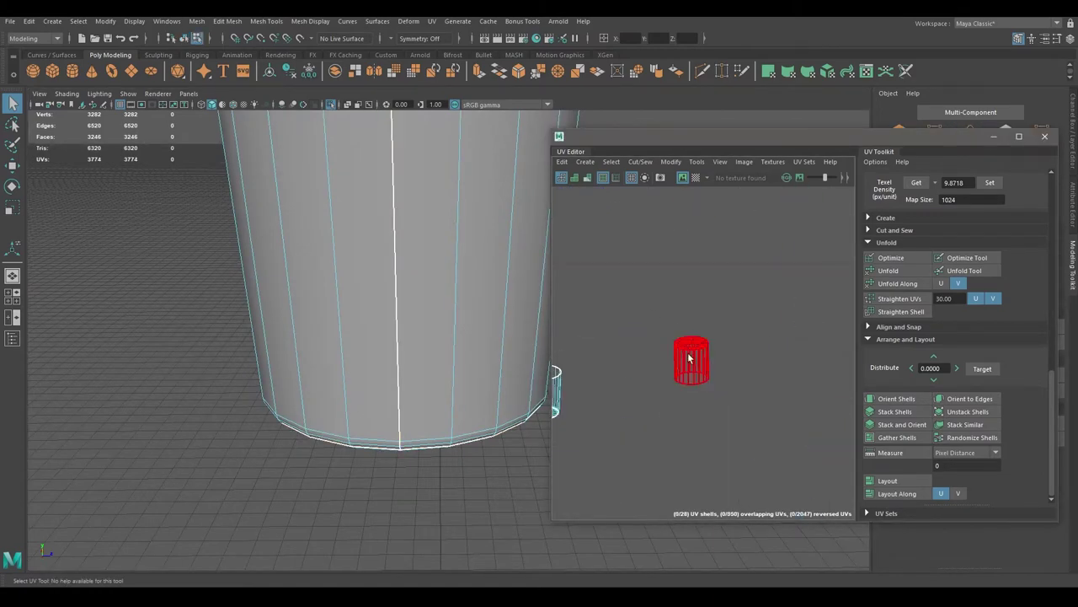
click(682, 346)
key(f)
Step: Exit isolation, select the whole faucet, and lay out all UV shells in the 0–1 square
mouse_move(341, 308)
alt+mouse_down()
mouse_move(426, 350)
mouse_move(421, 258)
mouse_move(475, 199)
mouse_move(503, 273)
alt+mouse_up()
key(F8)
scroll(475, 199, down, 5)
click(503, 272)
right_click(741, 330)
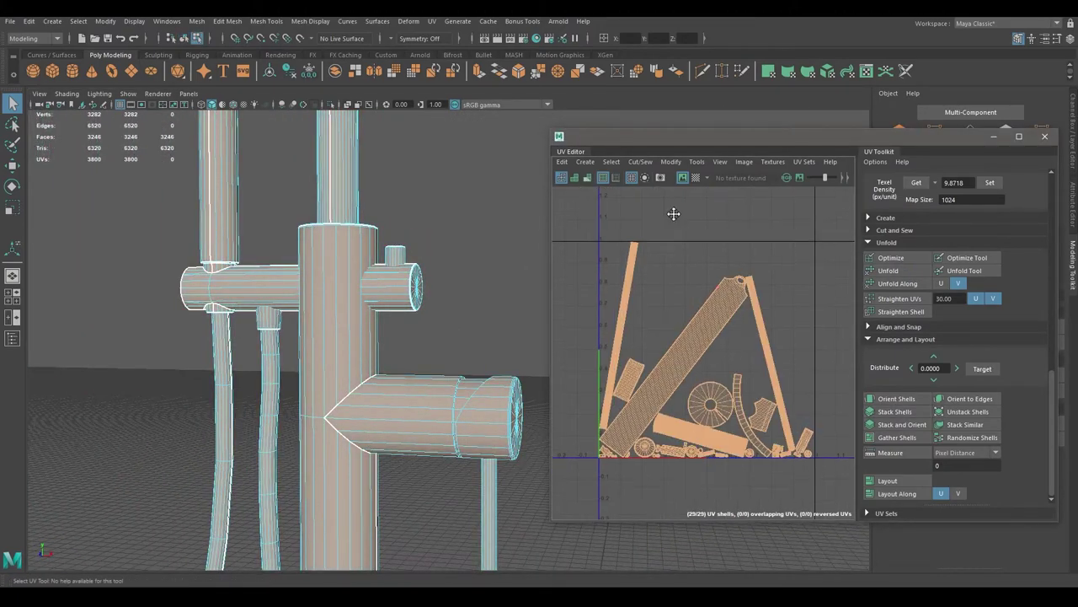
mouse_move(429, 227)
alt+mouse_down()
mouse_move(426, 314)
mouse_move(379, 308)
mouse_move(393, 325)
mouse_move(474, 313)
alt+mouse_up()
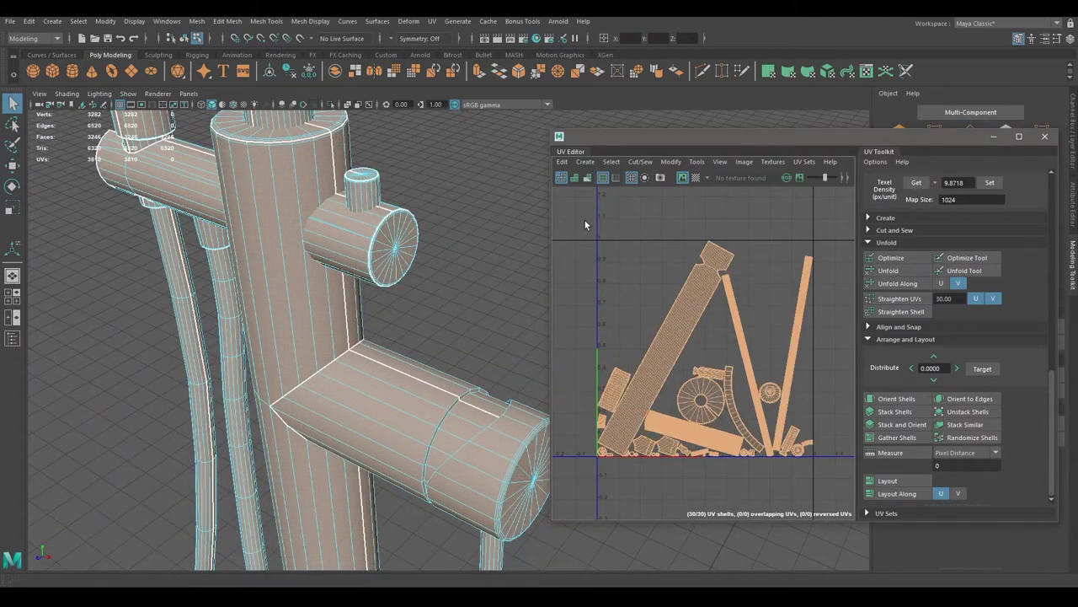
click(904, 414)
Step: Rotate the long horizontal UV shell 90 degrees and re-run Layout
click(700, 267)
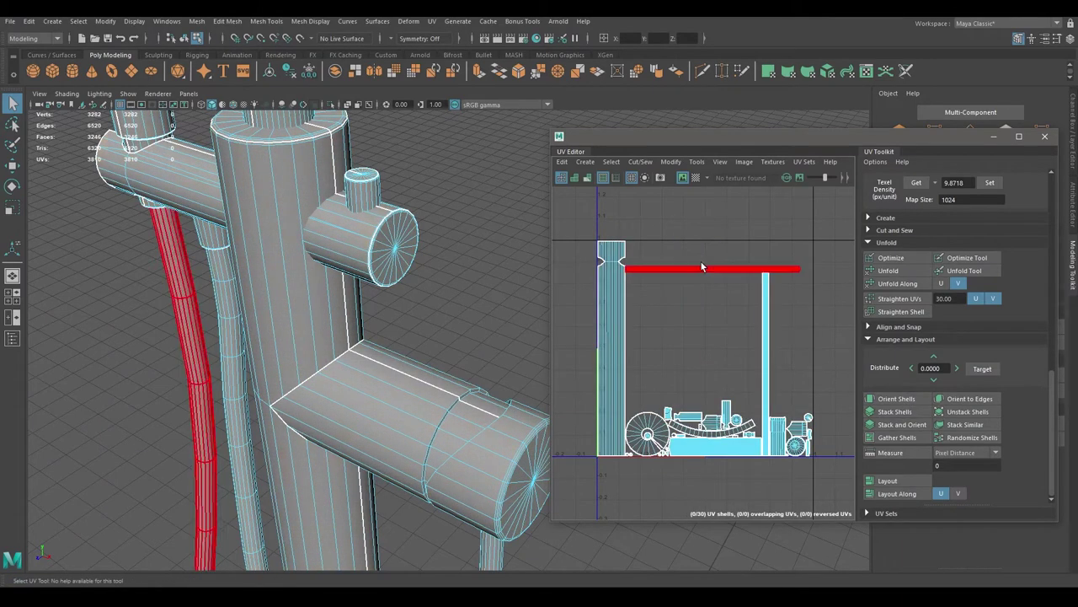
scroll(960, 353, up, 5)
click(975, 427)
click(600, 288)
scroll(960, 380, down, 3)
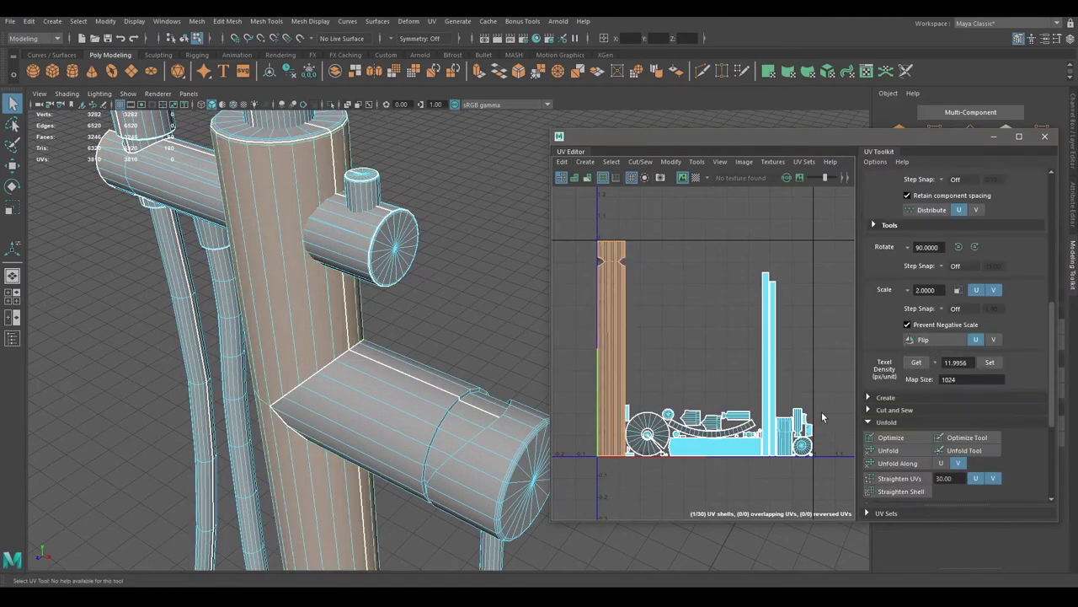
key(ctrl+i)
click(575, 223)
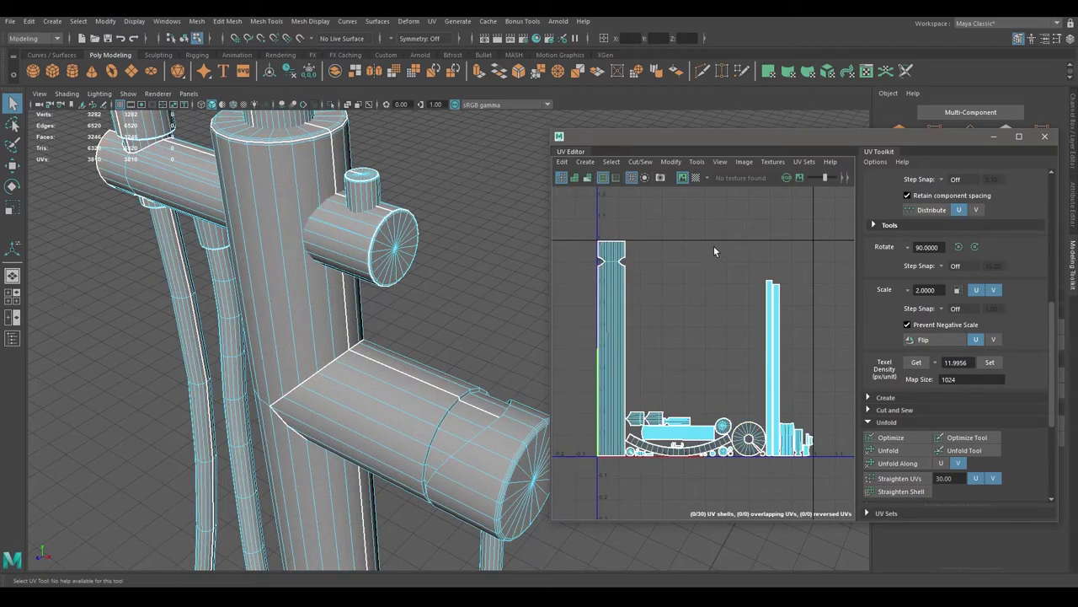
Step: Unfold the cylinder's circular end-cap shell and lay out all shells again
scroll(577, 341, up, 3)
scroll(578, 341, up, 2)
scroll(577, 341, up, 2)
click(712, 356)
key(f)
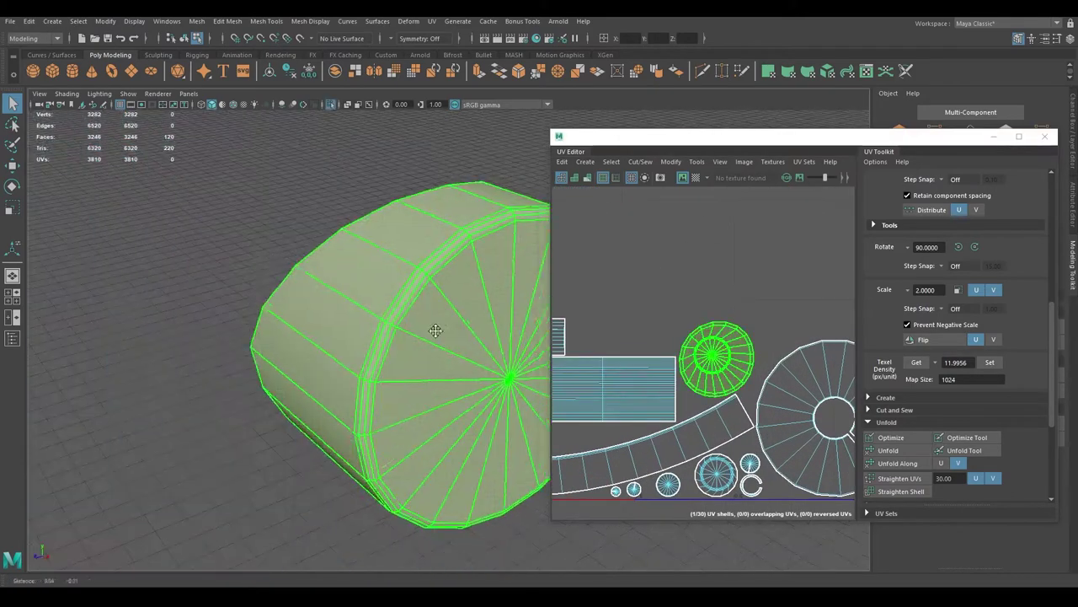
alt+drag(421, 294, 364, 245)
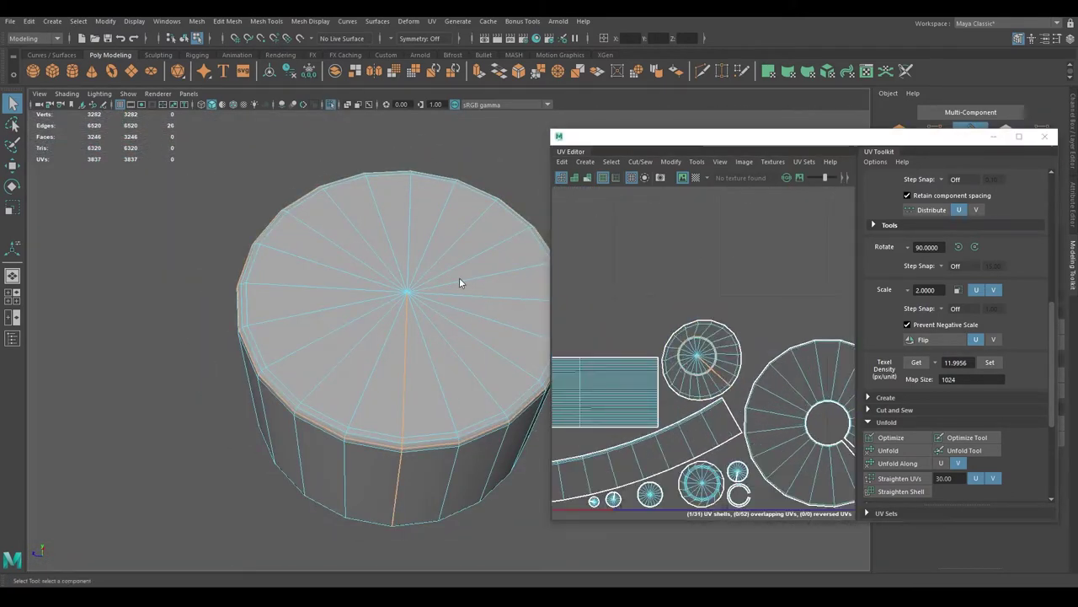
click(459, 276)
right_drag(680, 346, 651, 329)
click(708, 392)
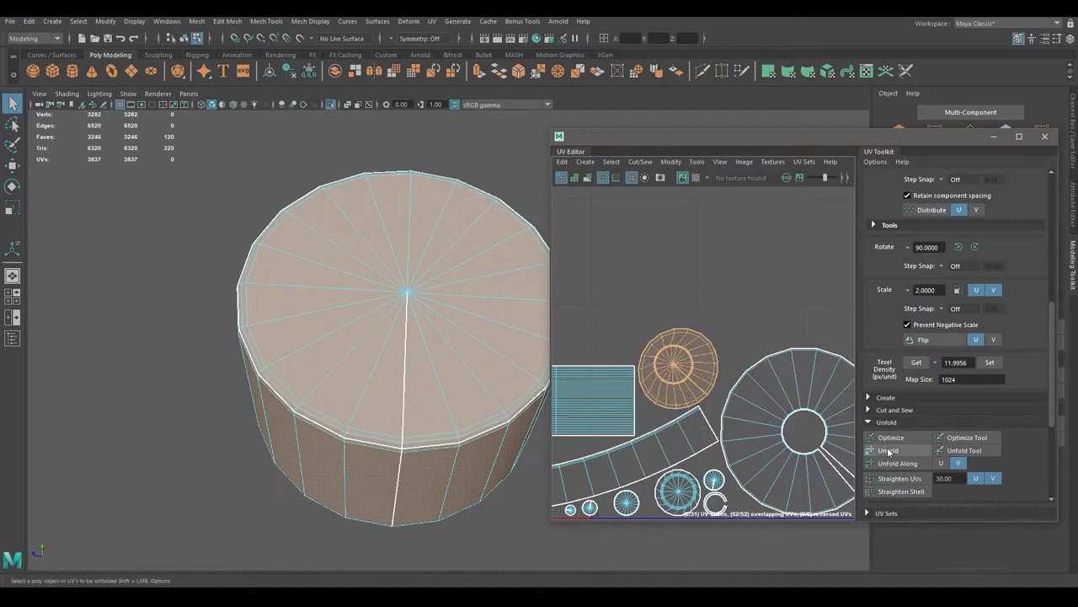
click(888, 450)
Step: Select the nozzle's UV shell and move it upward
click(607, 253)
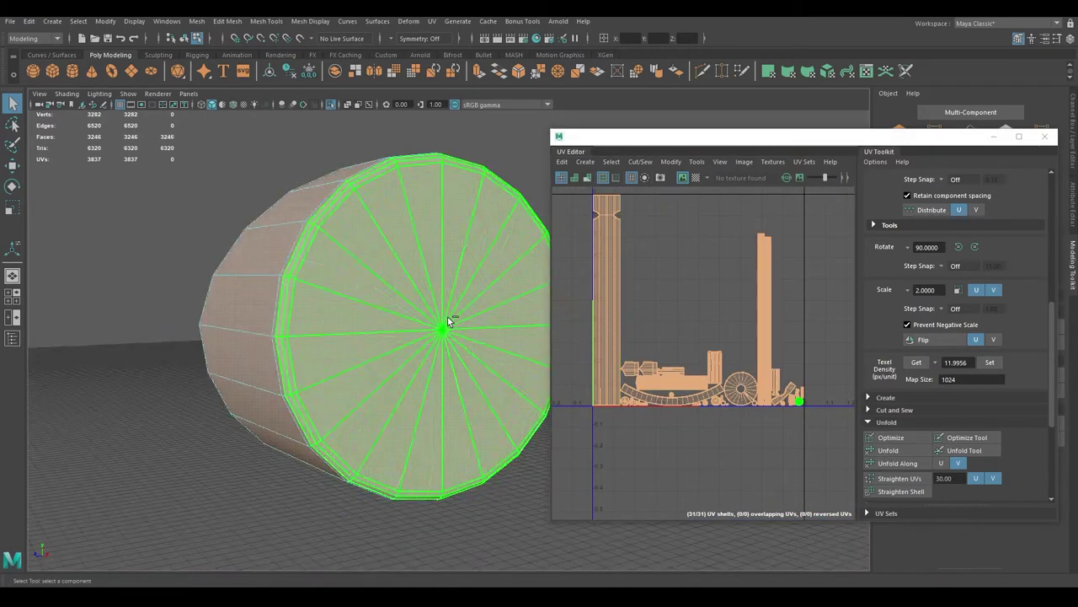
scroll(722, 417, up, 3)
scroll(723, 416, down, 3)
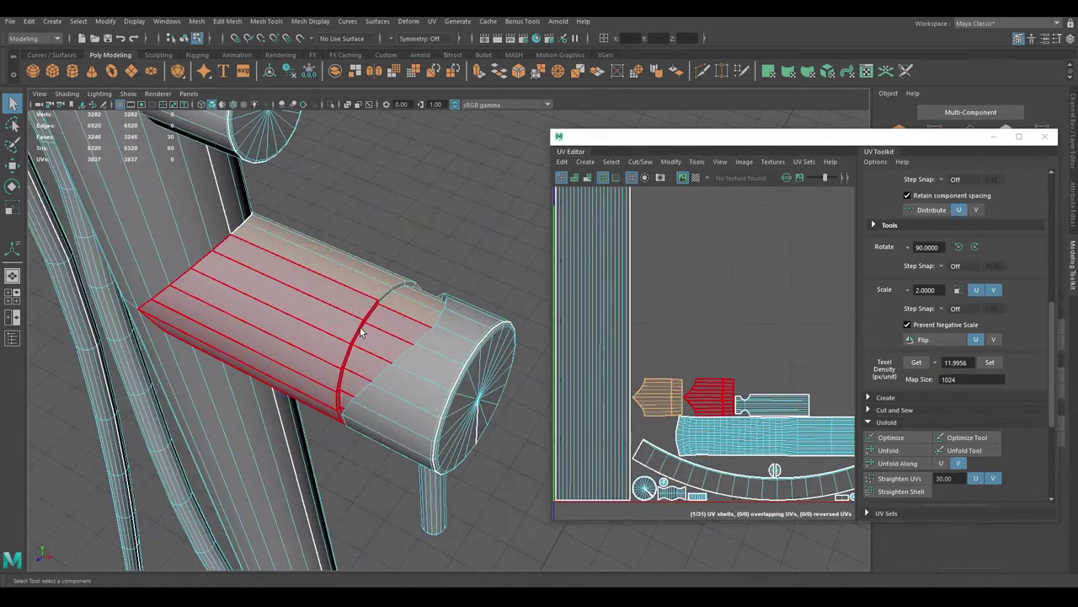
click(710, 393)
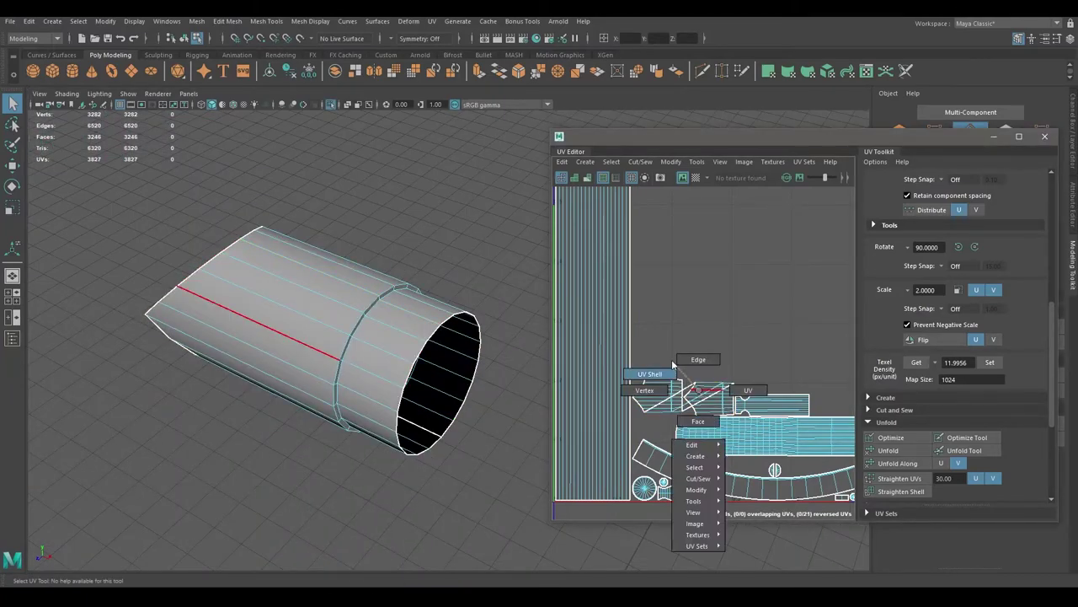
right_drag(689, 385, 650, 373)
key(w)
drag(674, 354, 674, 296)
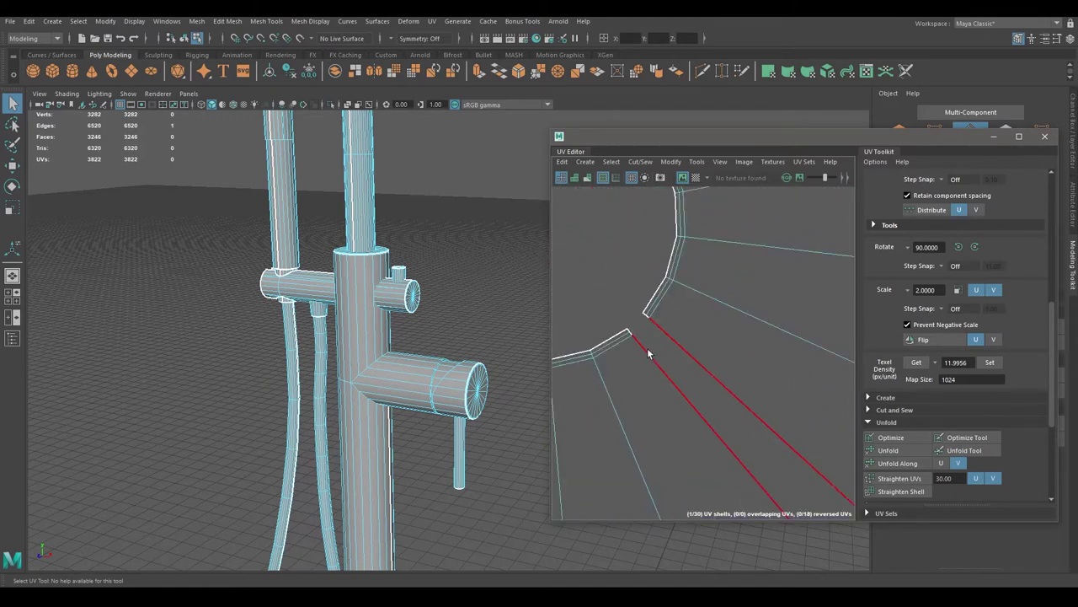
Step: Unfold the stretched faucet-body shell into a vertical strip and scale it down uniformly
scroll(630, 324, down, 5)
scroll(654, 270, down, 3)
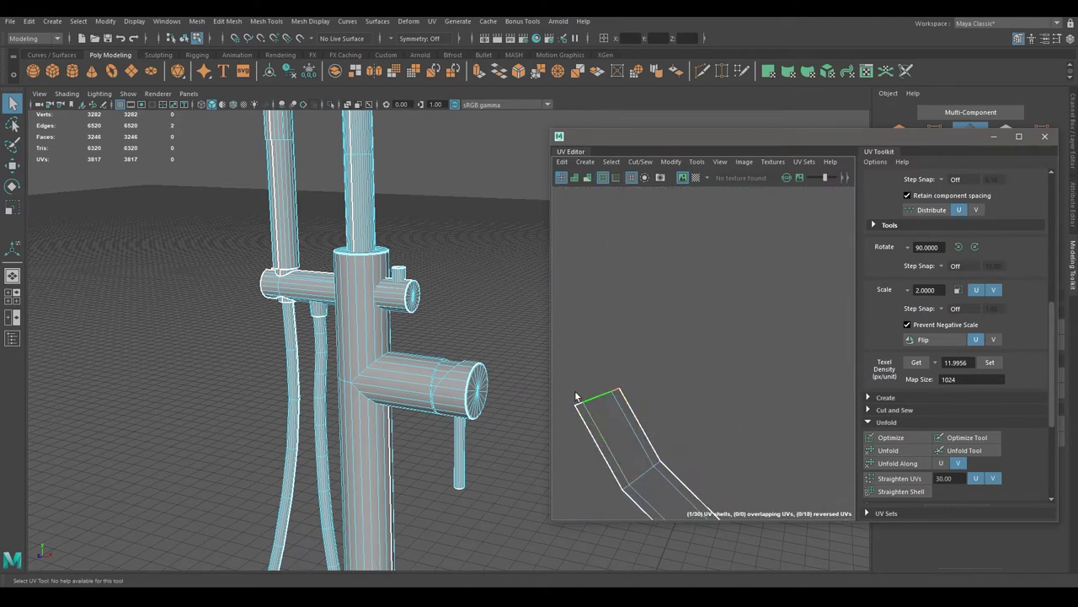
scroll(656, 343, down, 3)
scroll(674, 321, down, 3)
scroll(696, 298, down, 2)
click(709, 287)
shift+right_drag(709, 288, 591, 378)
key(e)
key(r)
drag(591, 378, 584, 435)
Step: Zoom in on the large circular cap shell and select its edges for adjustment
scroll(639, 310, up, 3)
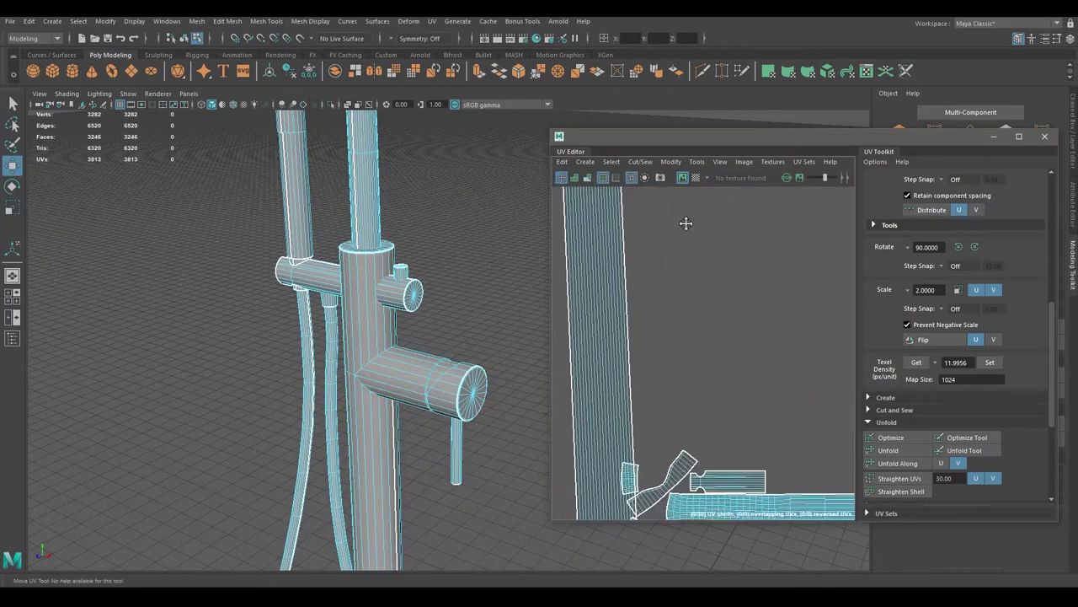
alt+middle_drag(722, 320, 680, 325)
scroll(632, 325, up, 3)
scroll(632, 324, up, 3)
right_drag(657, 373, 601, 372)
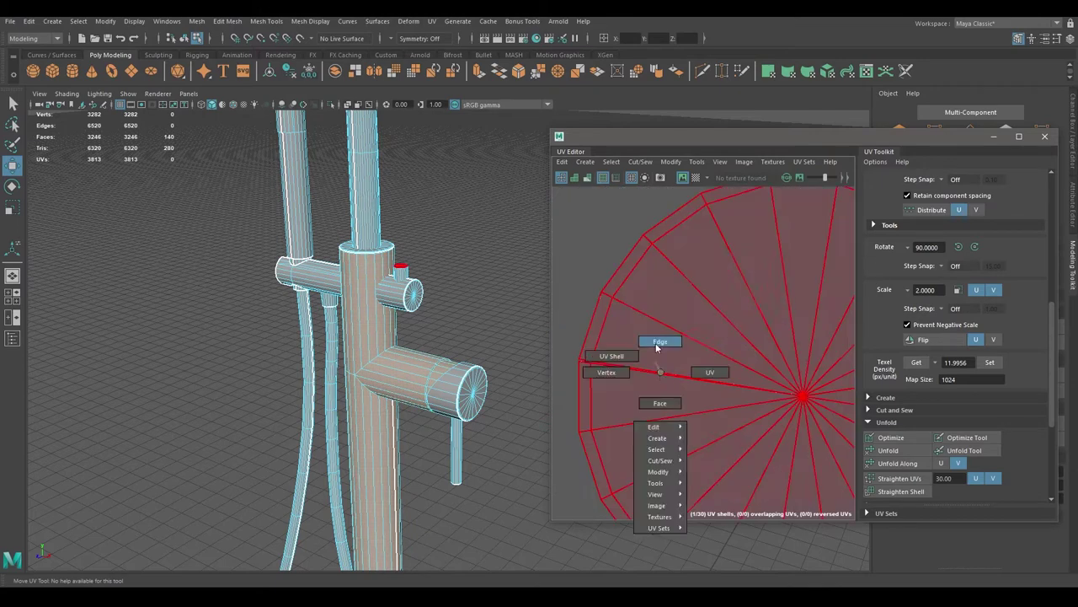
click(600, 368)
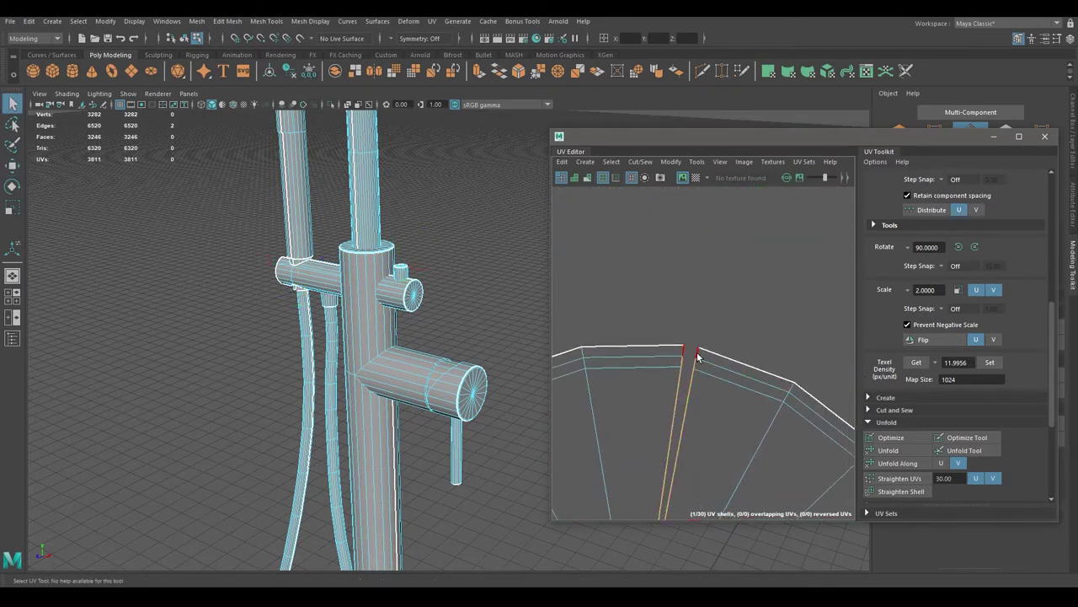
key(f)
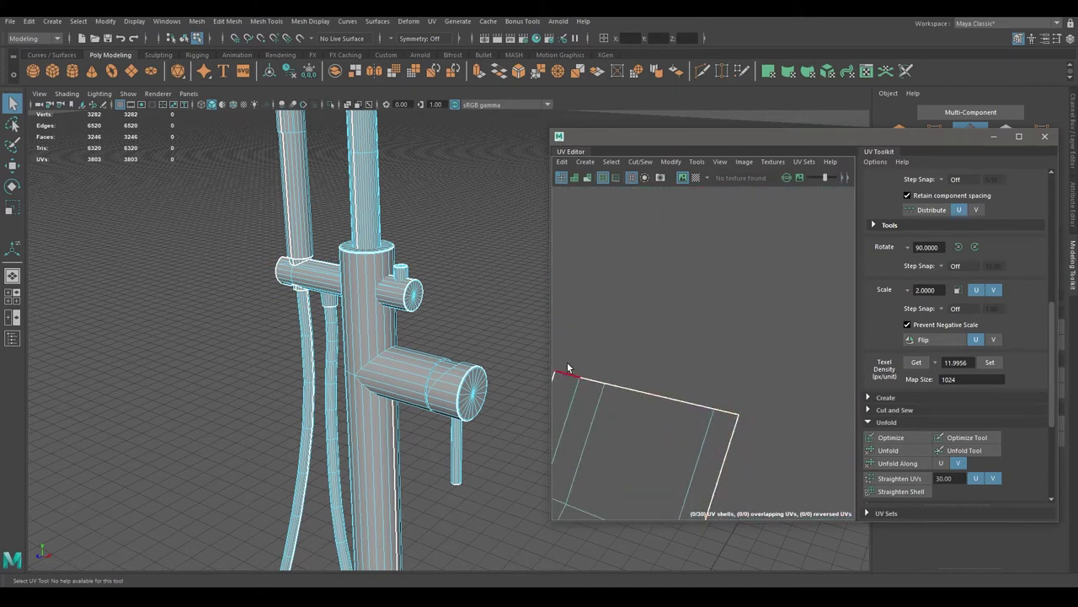
alt+right_drag(766, 371, 756, 336)
right_drag(756, 336, 772, 327)
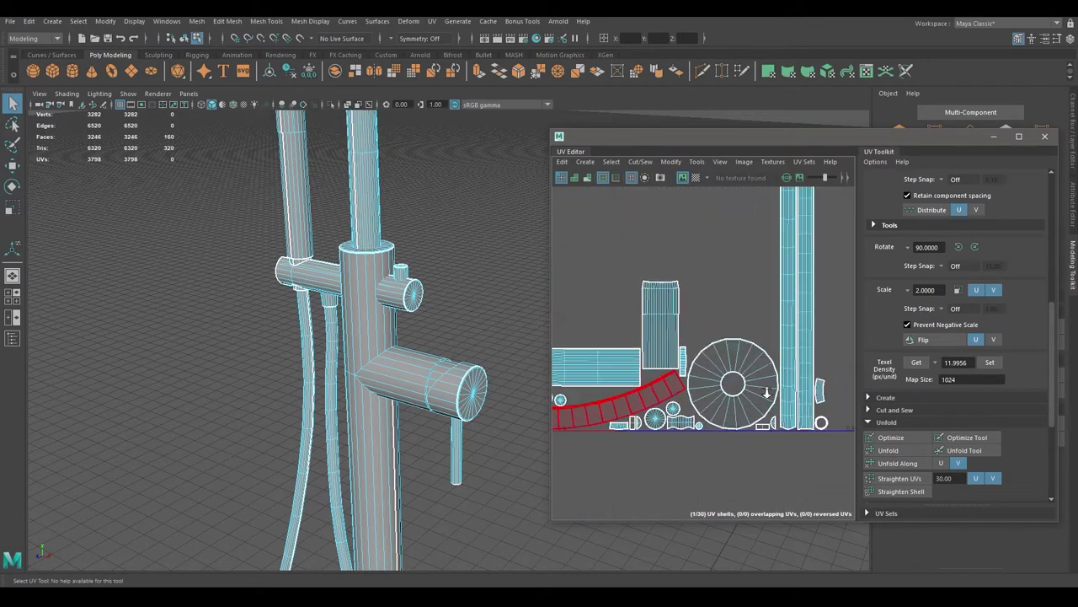
Step: Lay out all UV shells, then invert the selection to every shell except the tall left one
click(598, 228)
click(603, 303)
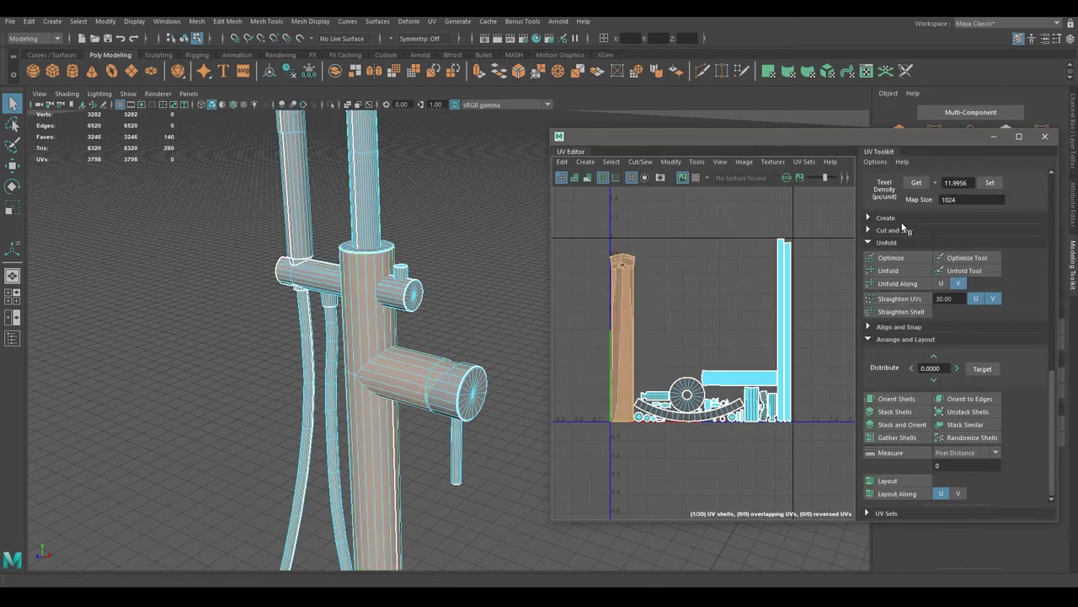
key(ctrl+shift+i)
Step: Frame the selected UV shells and re-run Layout on them
drag(817, 329, 589, 232)
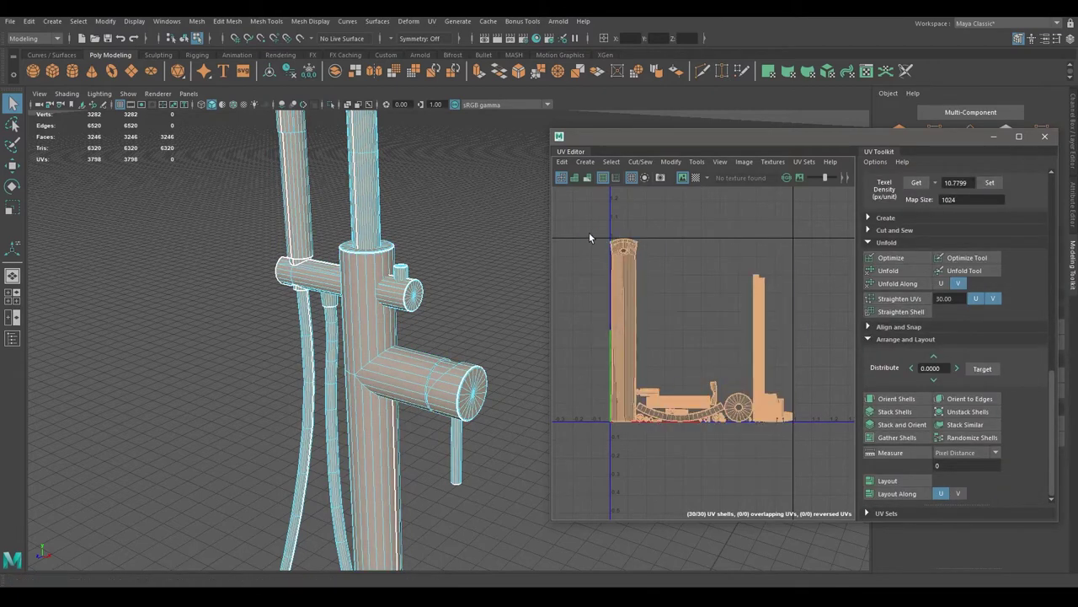
key(f)
key(f)
mouse_move(364, 329)
alt+mouse_down()
mouse_move(406, 327)
mouse_move(396, 320)
alt+mouse_up()
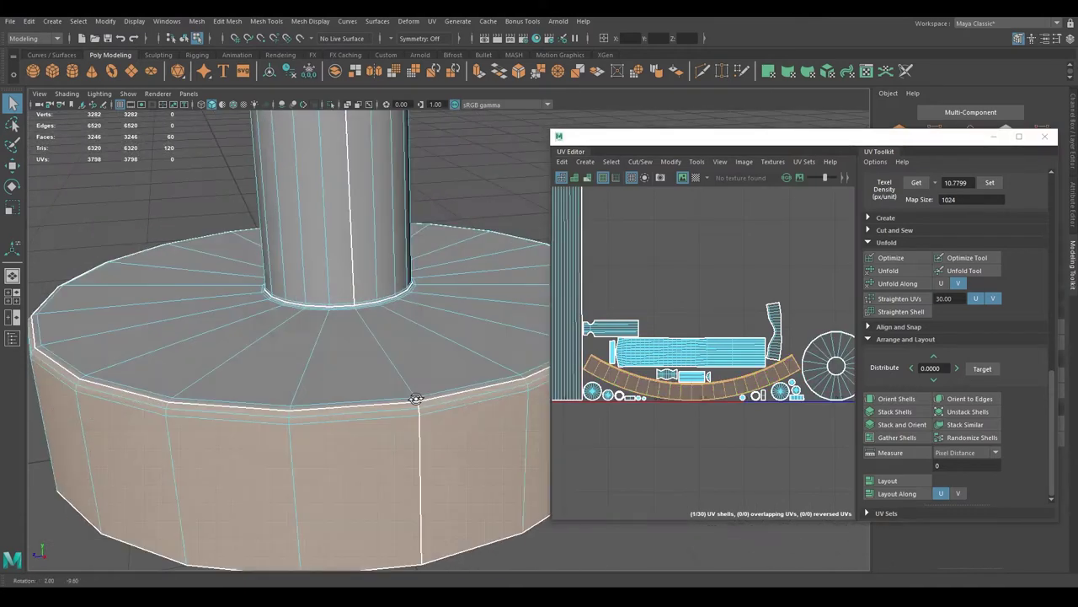
click(691, 180)
scroll(872, 289, up, 5)
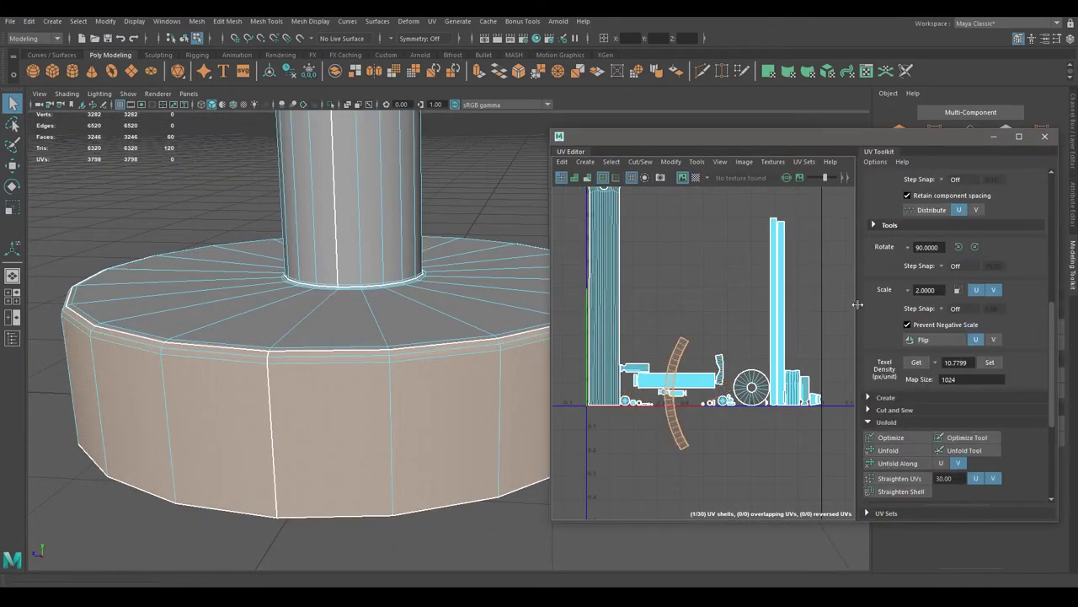
Step: Undo the recent layout changes back to an earlier shell arrangement
key(ctrl+z)
key(ctrl+z)
key(ctrl+z)
key(ctrl+z)
key(ctrl+z)
key(r)
key(ctrl+z)
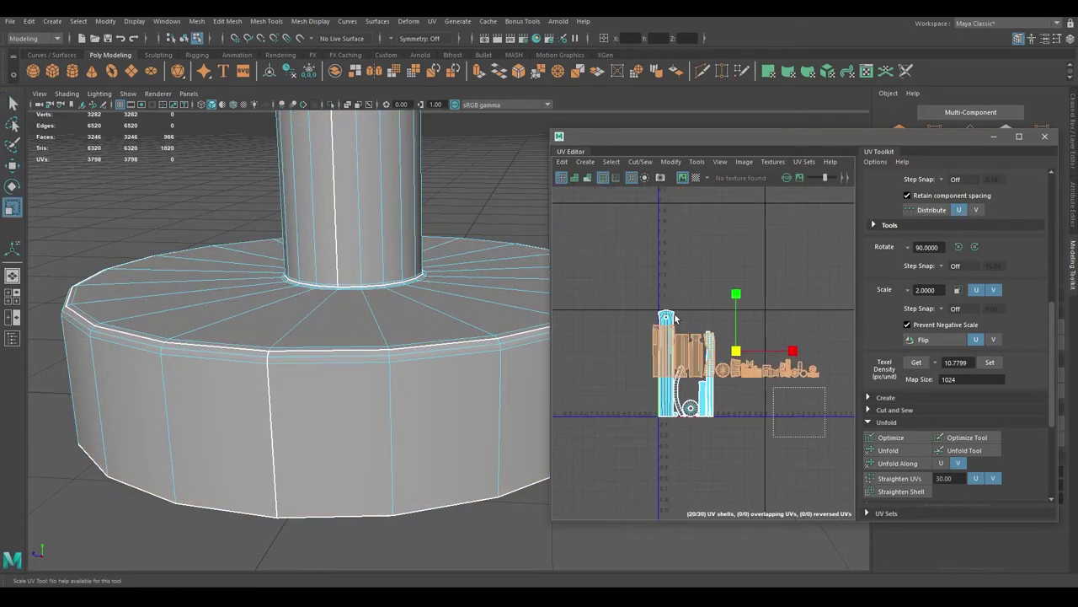
key(ctrl+z)
key(ctrl+z)
Step: Undo back to the full-tile layout and zoom in on the packed UV shells
key(ctrl+z)
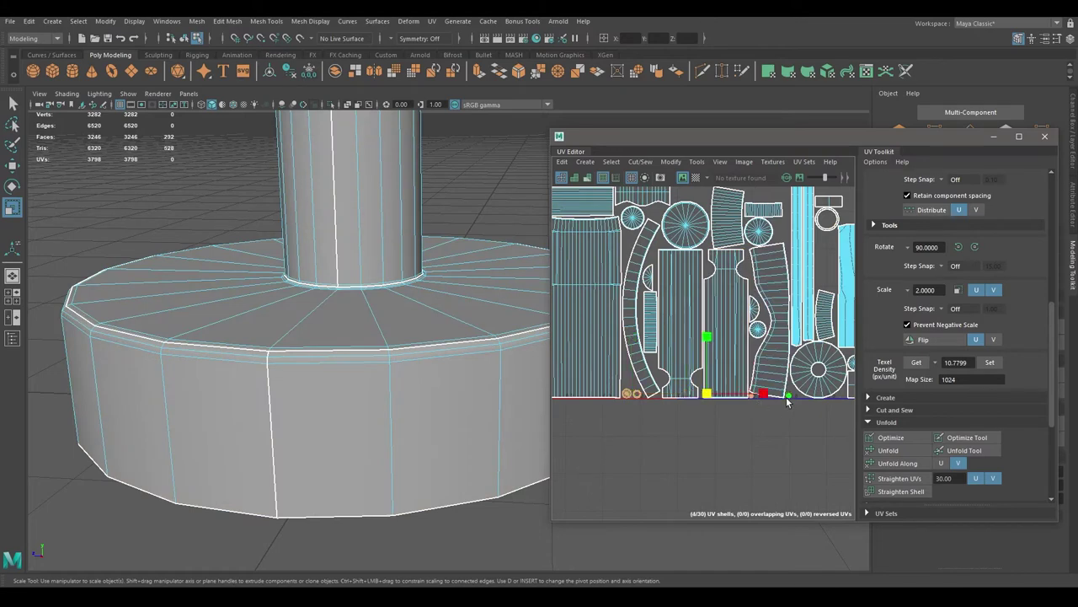
key(ctrl+z)
key(ctrl+z)
key(ctrl+z)
key(ctrl+z)
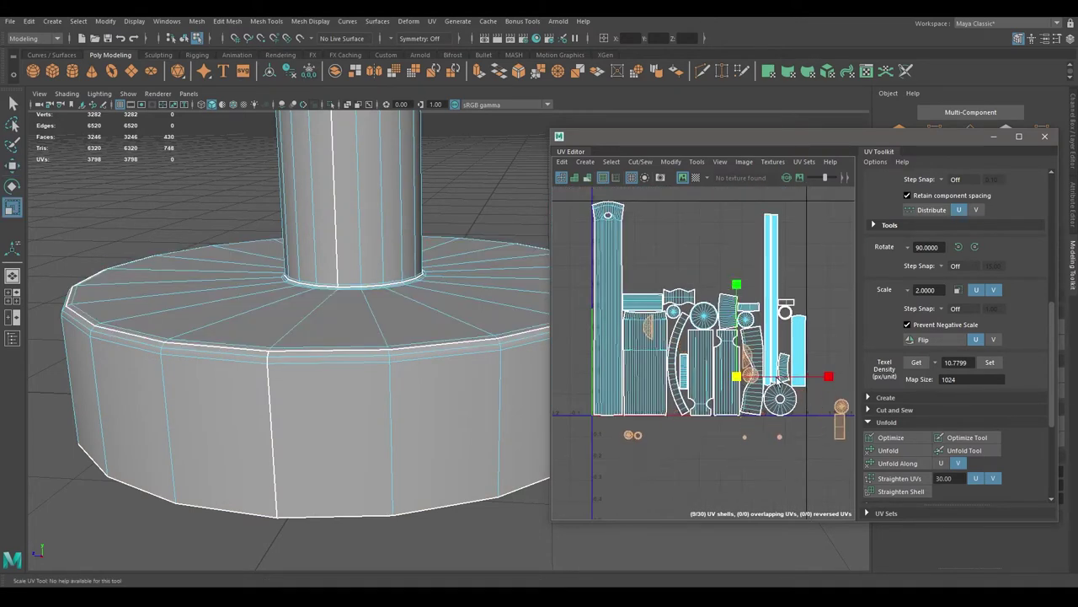
key(ctrl+z)
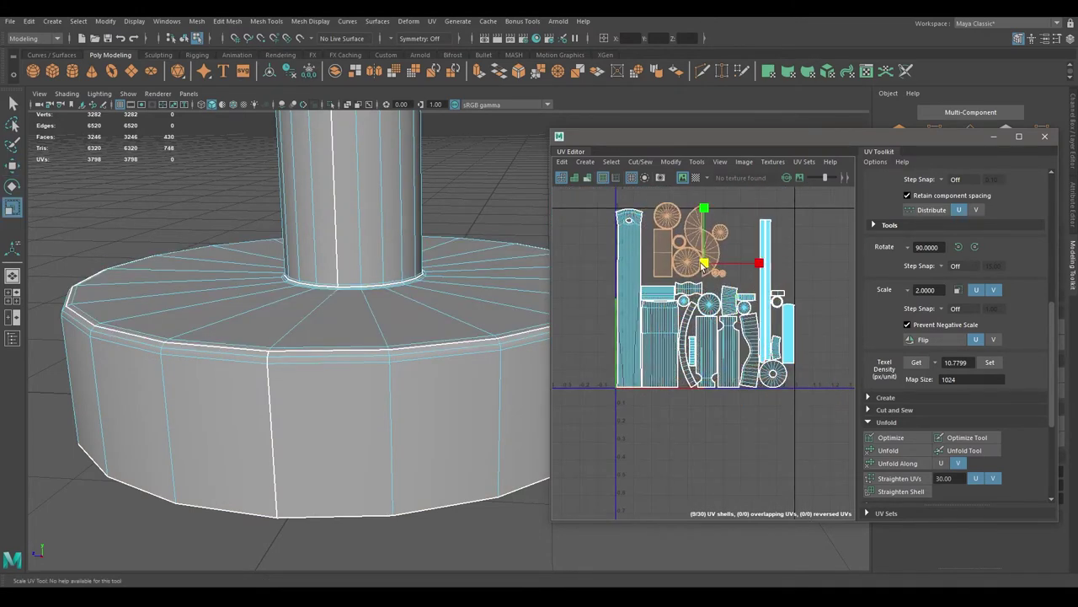
key(ctrl+z)
key(ctrl+z)
key(ctrl+z)
key(ctrl+z)
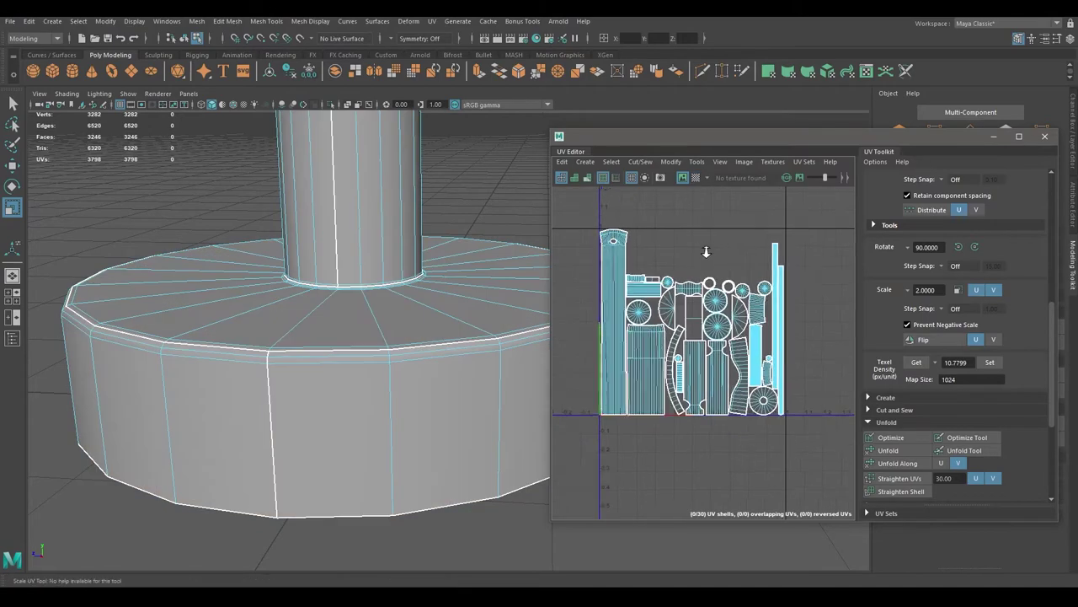
alt+right_drag(697, 248, 723, 257)
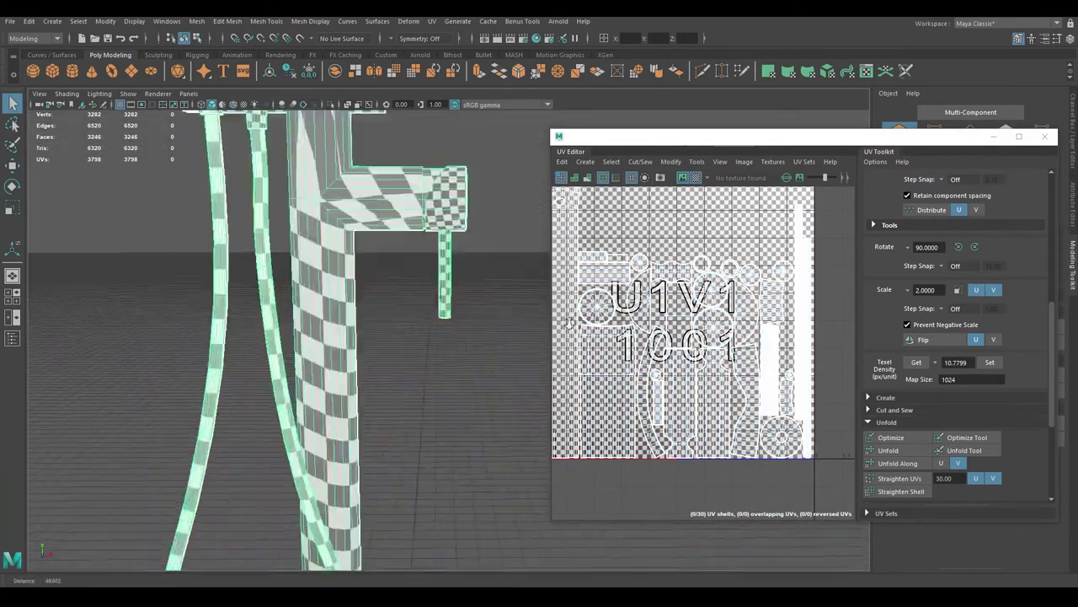
Step: Inspect the faucet's seams up close, deselect it, and view it beside the scale figure
alt+drag(378, 281, 344, 294)
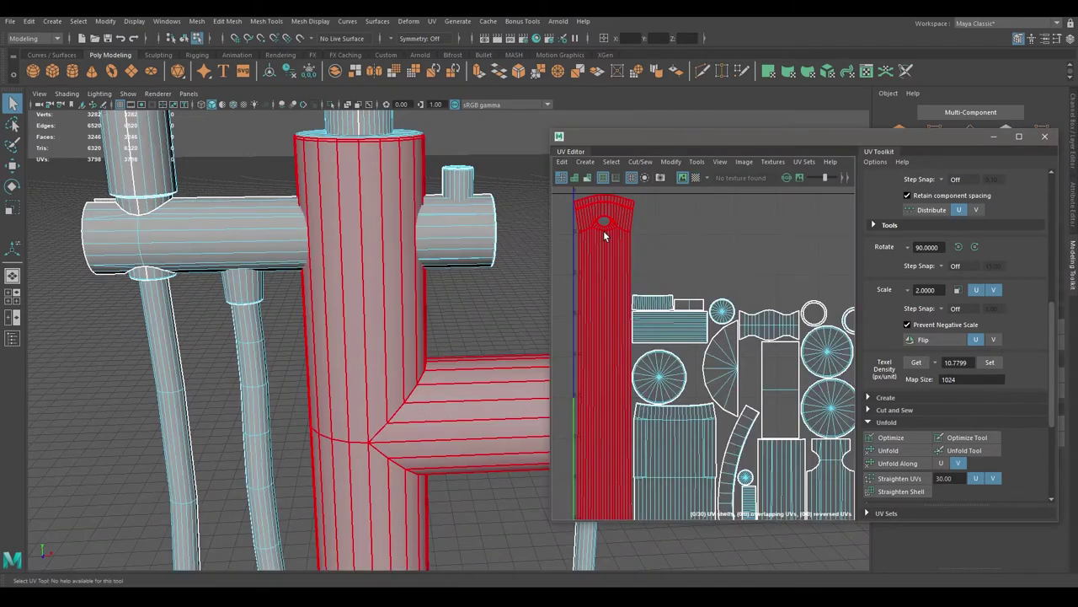
alt+drag(469, 303, 406, 282)
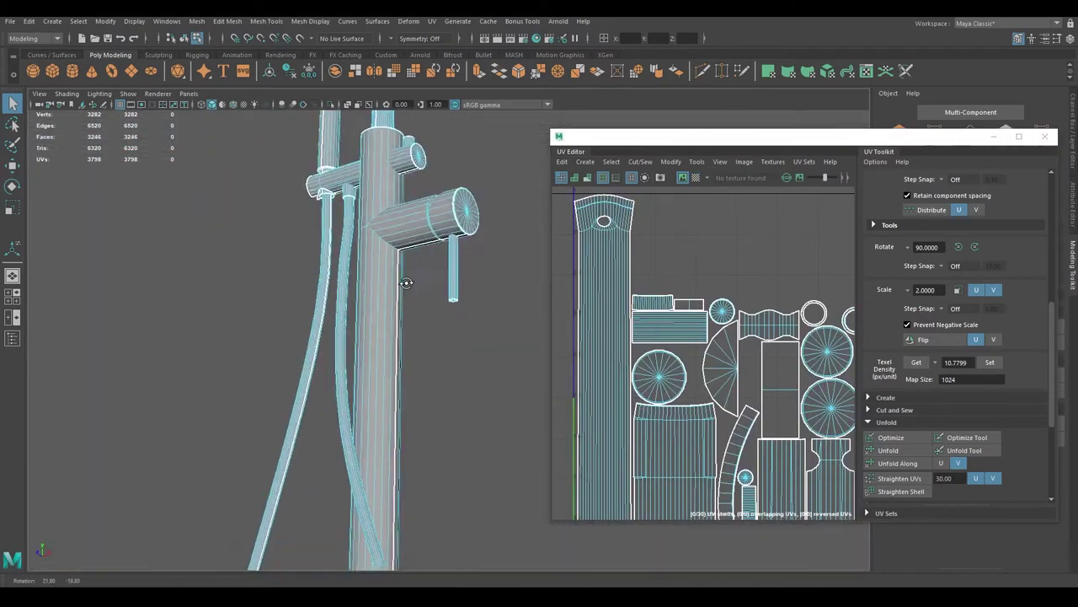
mouse_move(406, 282)
alt+mouse_down()
mouse_move(205, 303)
mouse_move(318, 347)
mouse_move(268, 268)
alt+mouse_up()
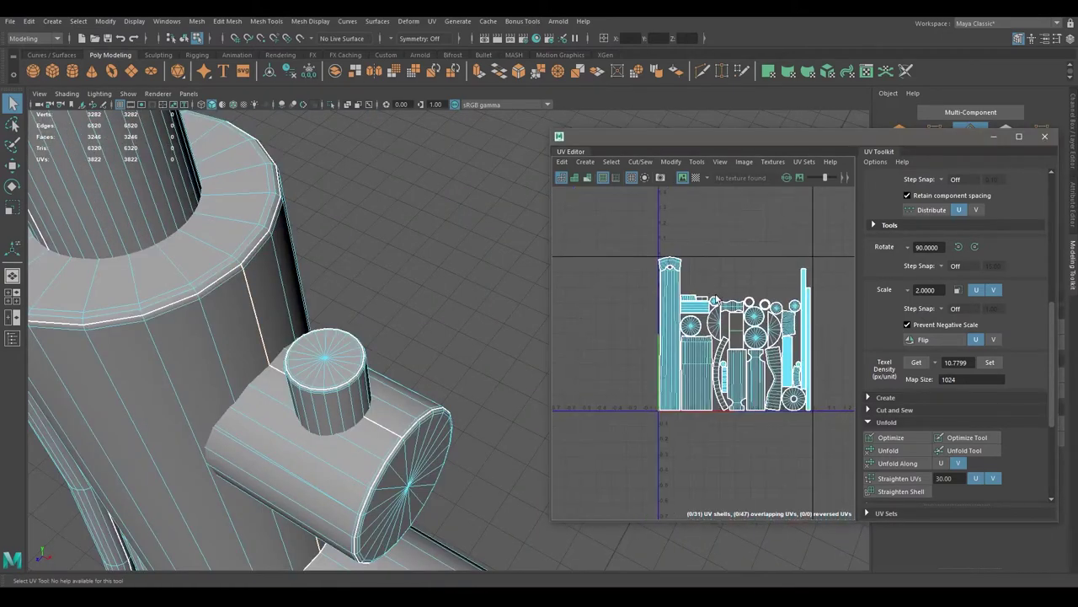
scroll(907, 438, down, 4)
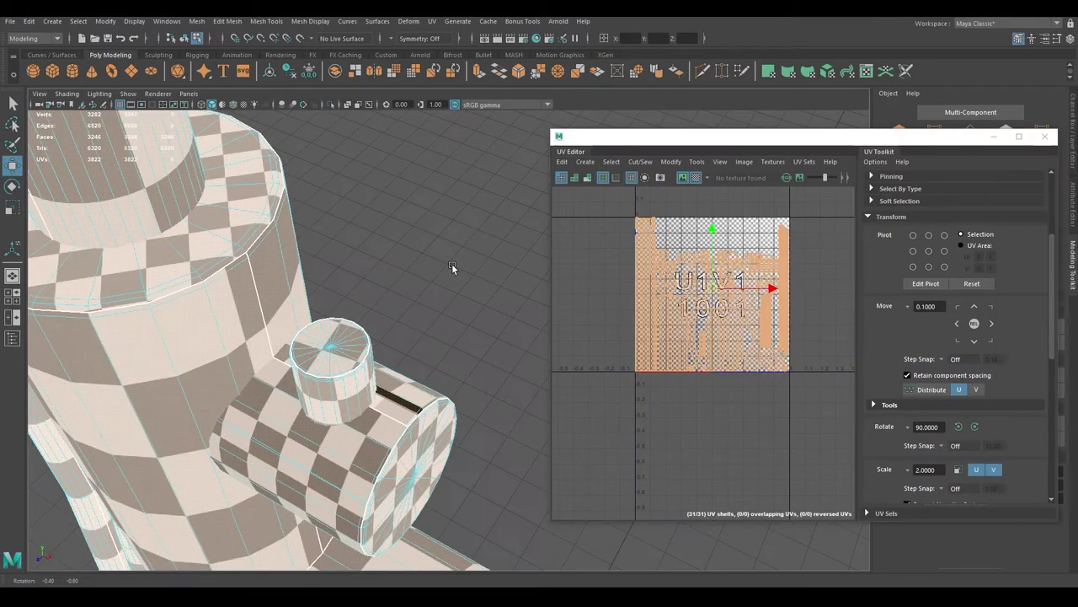
mouse_move(453, 268)
alt+mouse_down()
mouse_move(518, 320)
mouse_move(458, 318)
mouse_move(408, 359)
mouse_move(418, 361)
mouse_move(363, 285)
alt+mouse_up()
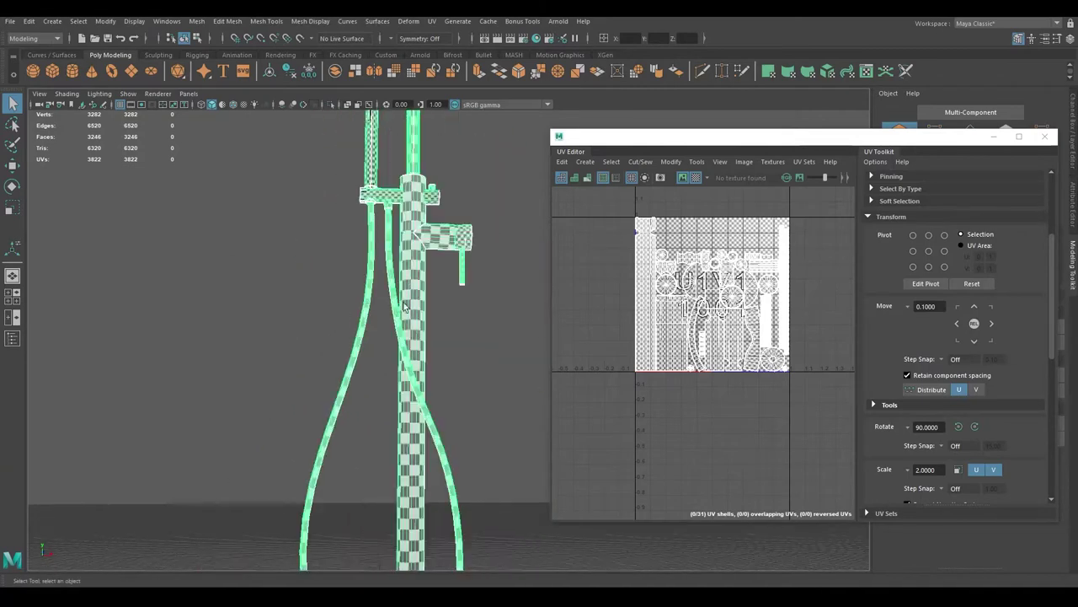
scroll(362, 285, down, 5)
scroll(349, 303, down, 2)
click(342, 308)
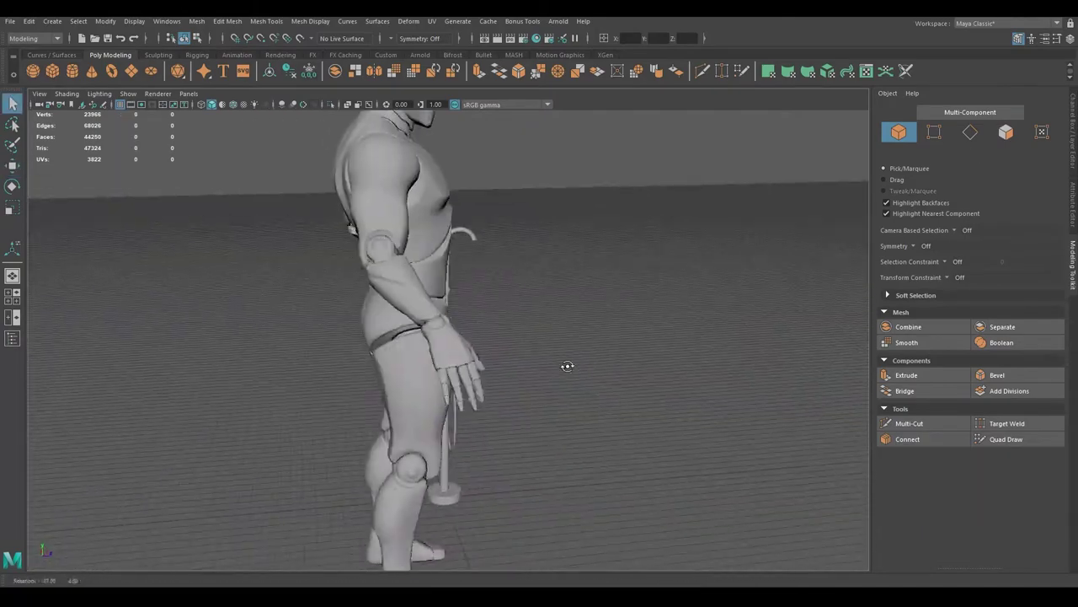
mouse_move(567, 365)
alt+mouse_down()
mouse_move(361, 361)
mouse_move(506, 361)
mouse_move(414, 341)
mouse_move(433, 329)
mouse_move(525, 337)
mouse_move(441, 332)
mouse_move(416, 360)
alt+mouse_up()
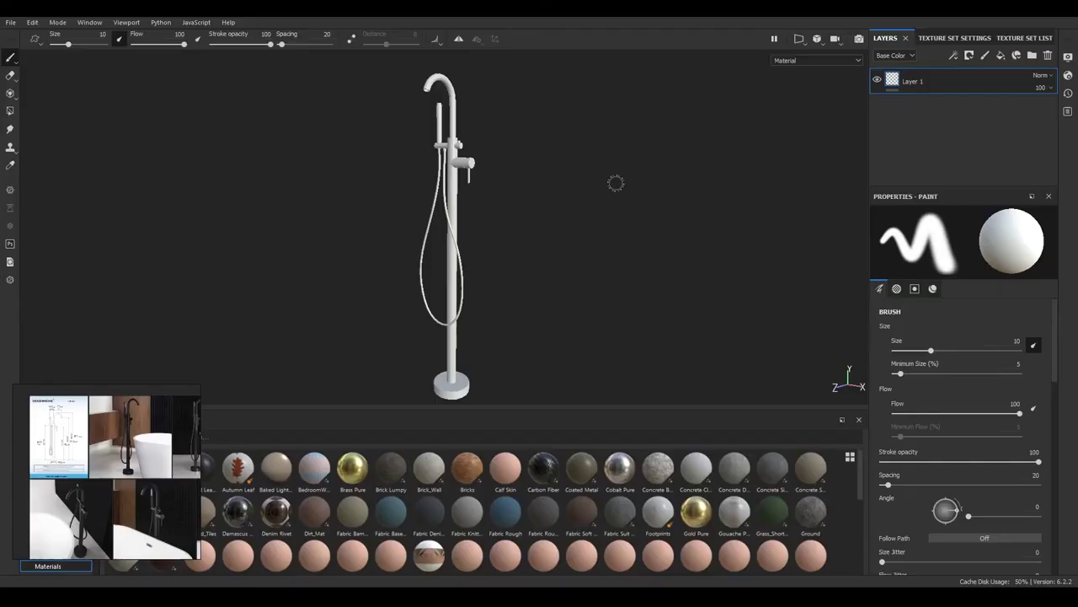
Step: Bake the faucet's selected mesh maps from the Texture Set Settings
click(1008, 38)
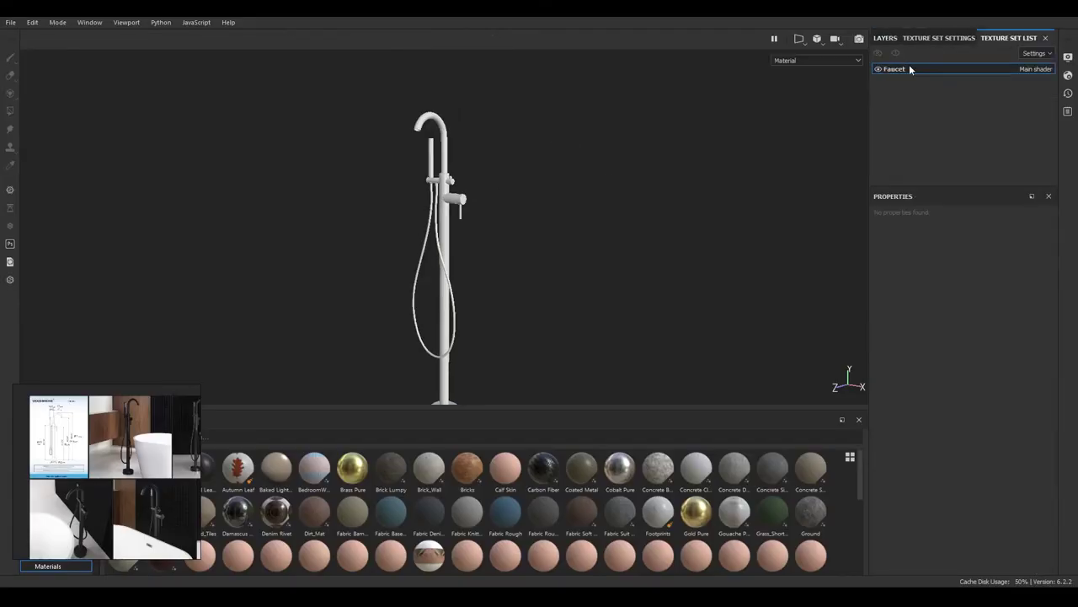
click(938, 38)
click(1008, 91)
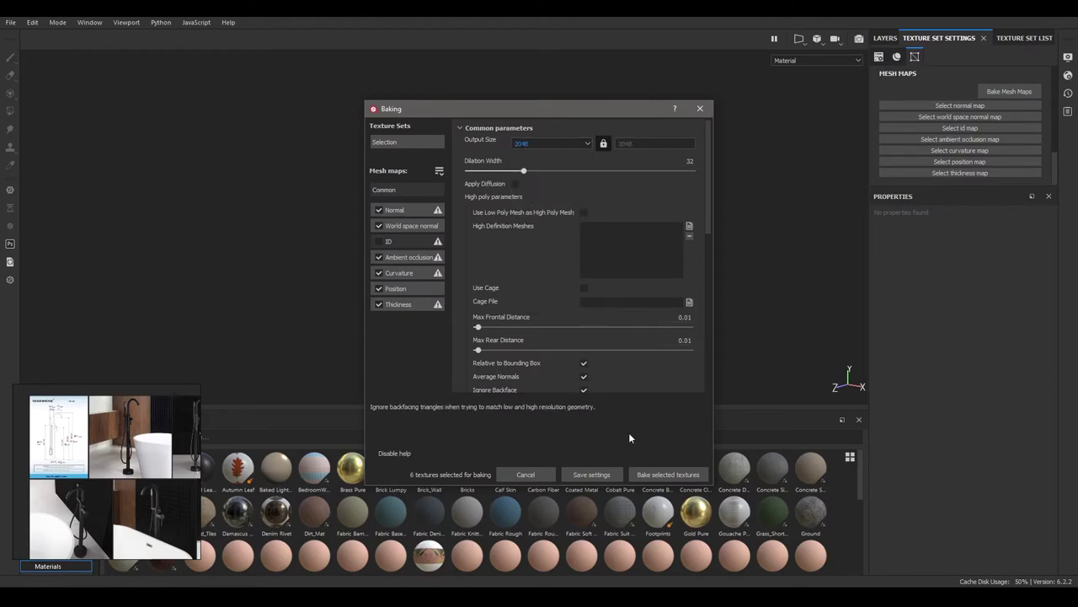
click(668, 474)
Step: Add a fill layer with roughness about 0.58 and a near-black base colour
click(886, 38)
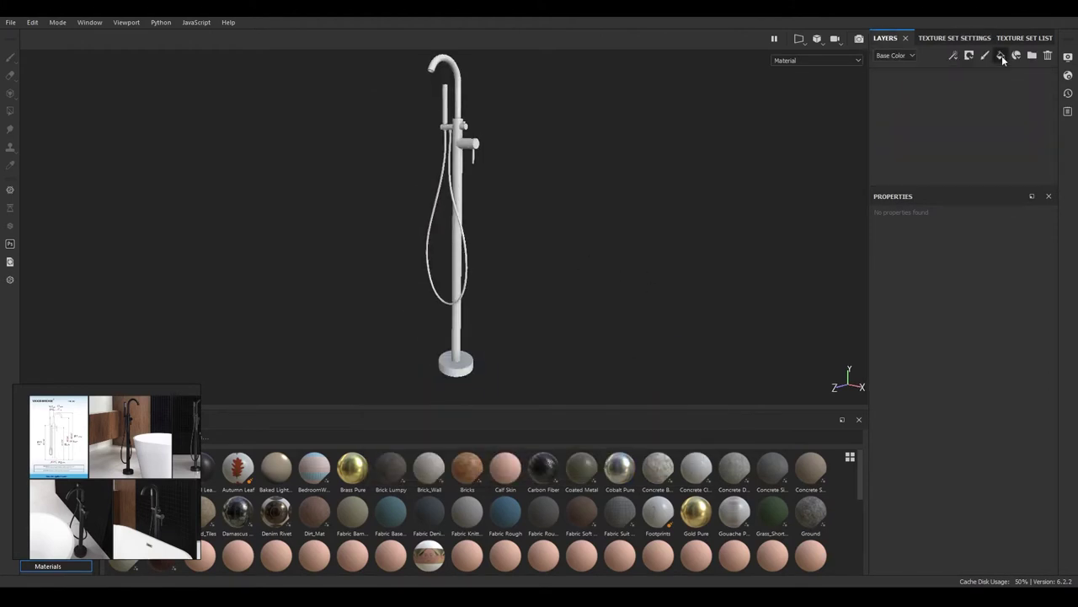
click(1001, 56)
drag(927, 527, 967, 526)
click(941, 475)
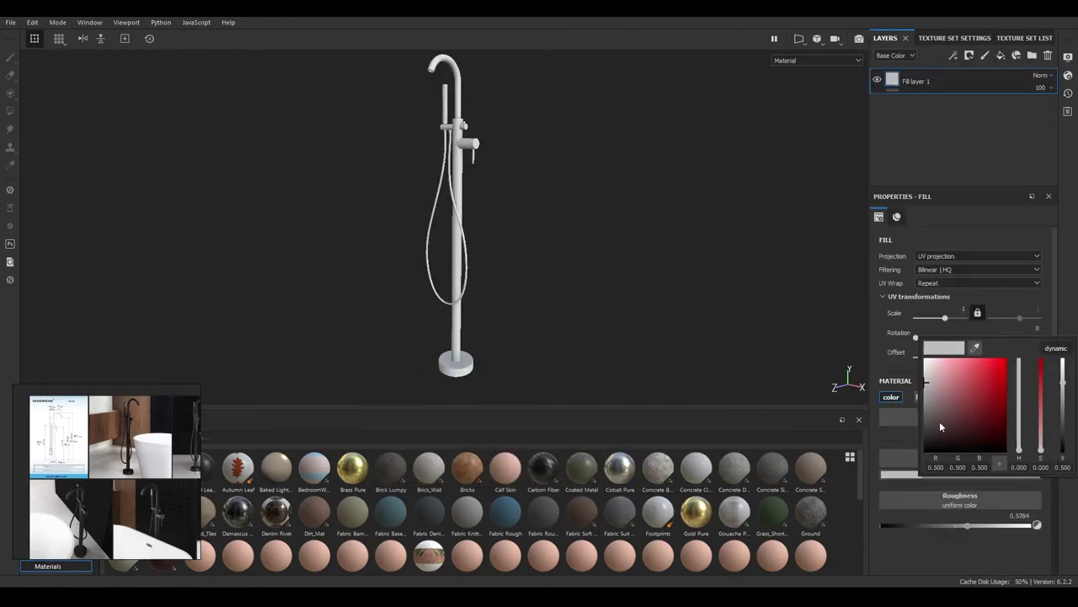
click(896, 445)
click(993, 82)
text(base)
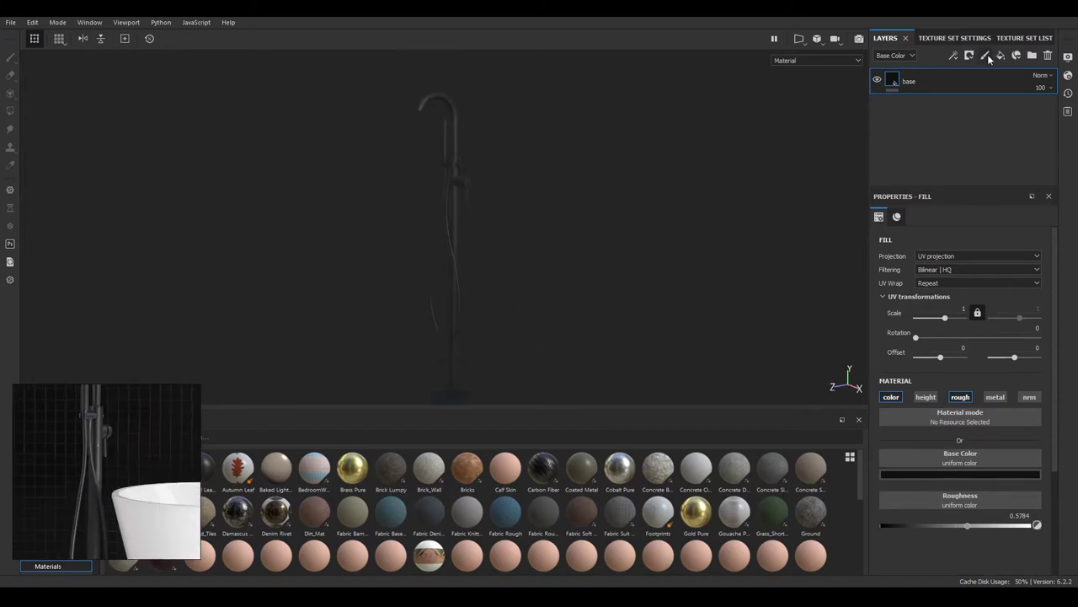
Step: Enable metallic on the metal fill layer, set its base colour, and add a black mask
click(995, 396)
scroll(918, 432, down, 2)
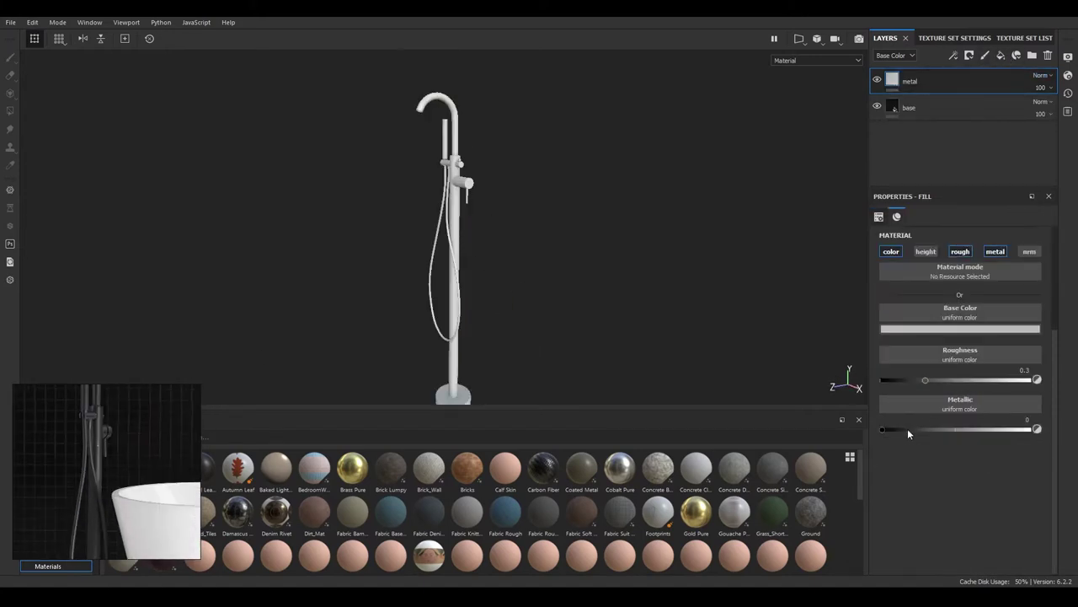
click(917, 330)
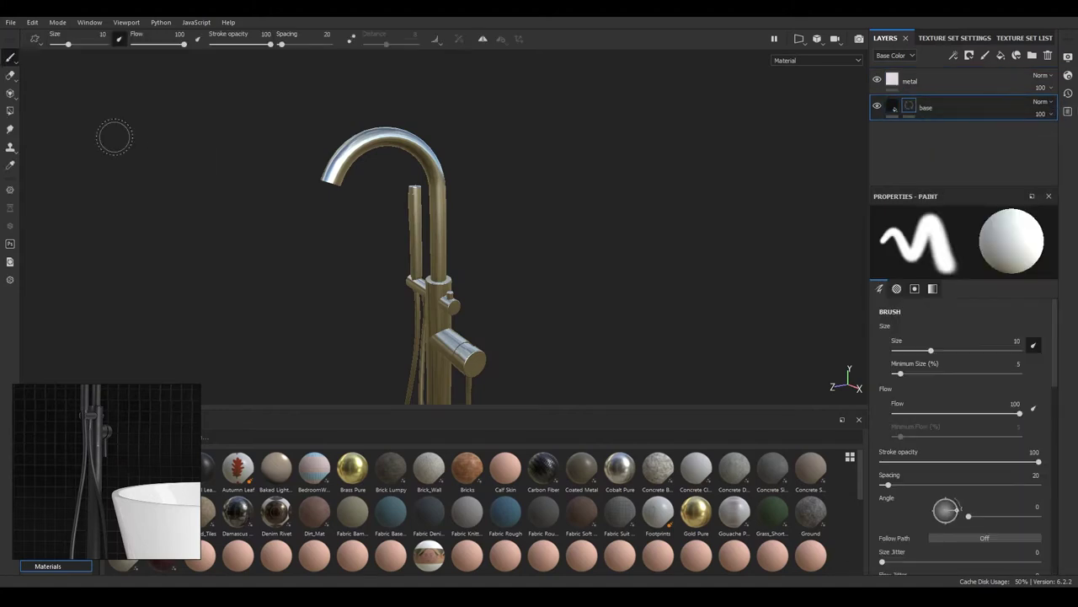
click(969, 55)
Step: Switch the mask tool to Polygon Fill and show the UV layout beside the 3D view
key(4)
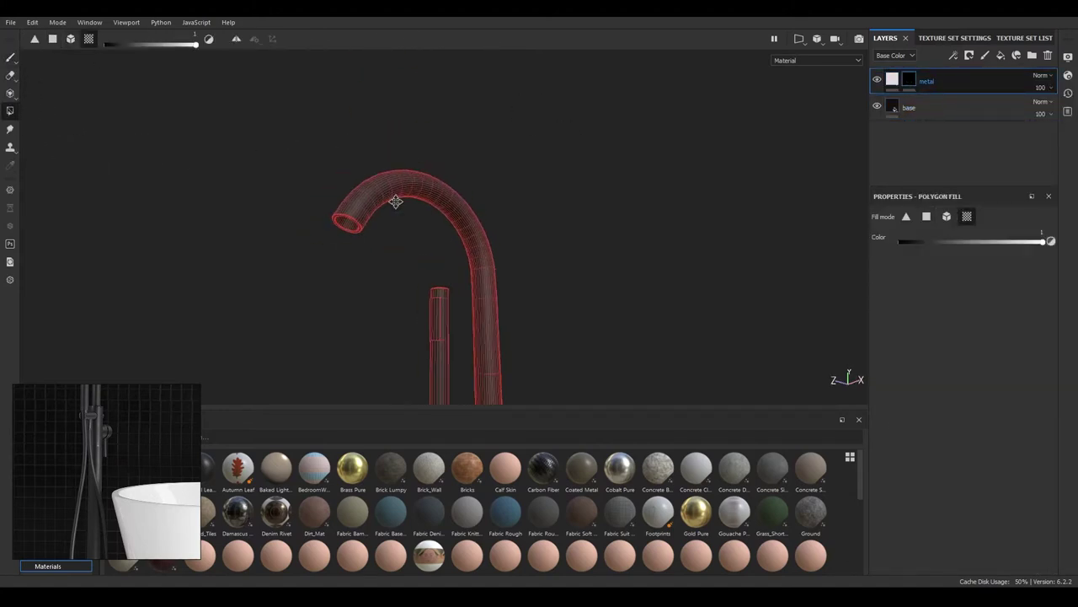
key(1)
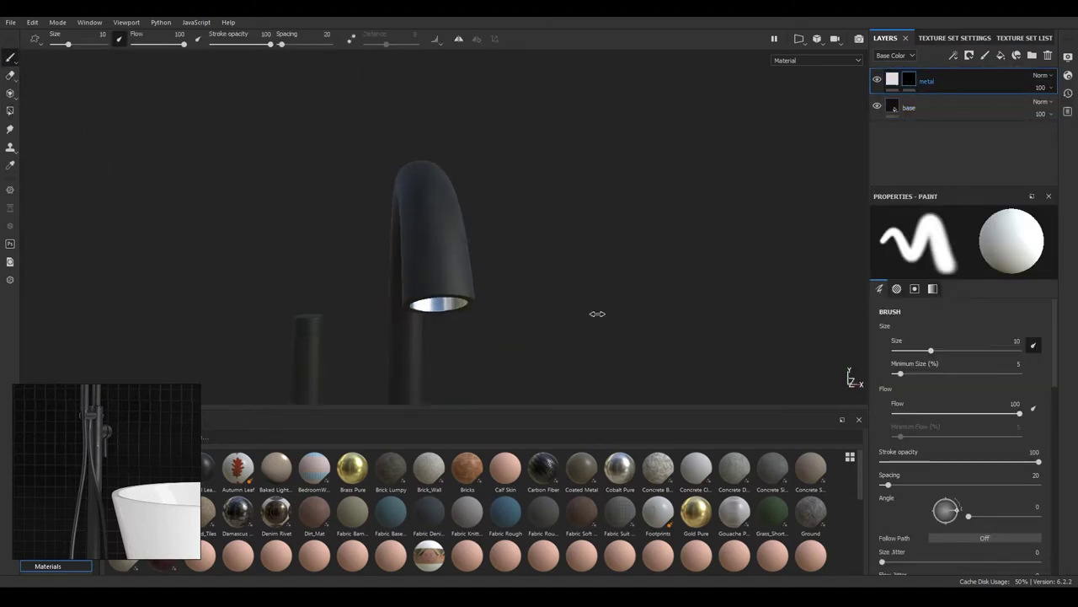
scroll(411, 189, up, 3)
scroll(229, 204, up, 3)
key(4)
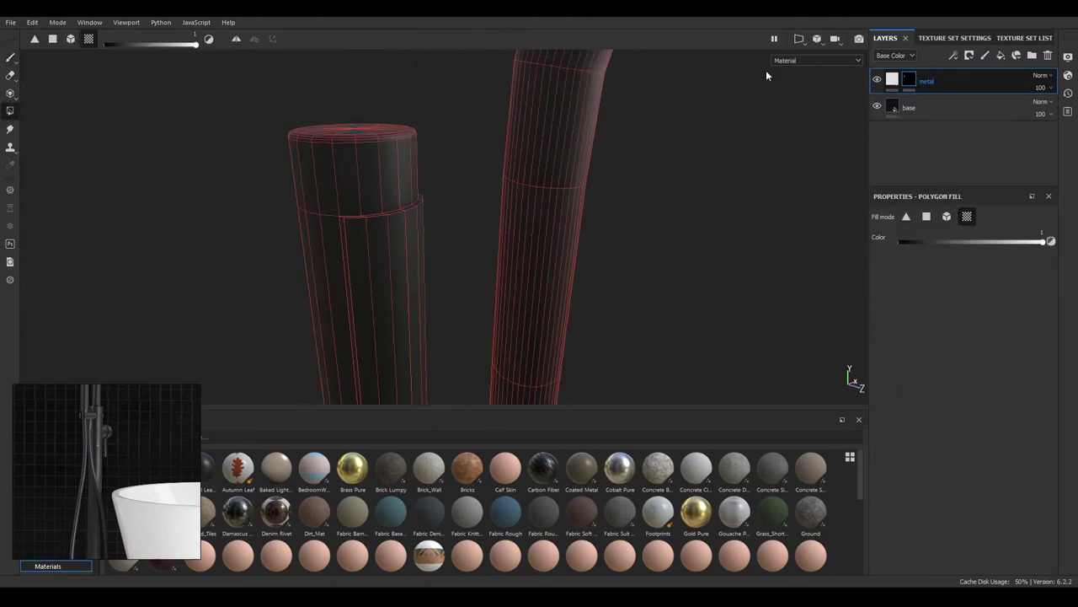
key(F1)
Step: Fill the sleeve shell in the UV view and check the shiny metal band head-on
scroll(167, 235, up, 2)
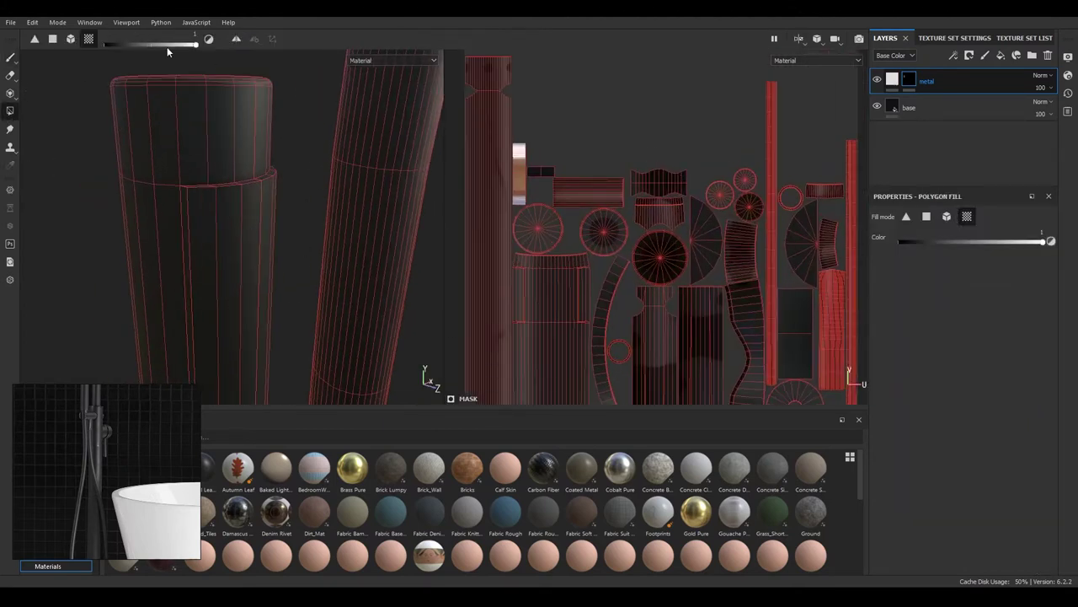
mouse_move(240, 233)
alt+mouse_down()
mouse_move(280, 235)
mouse_move(310, 218)
alt+mouse_up()
scroll(702, 310, up, 2)
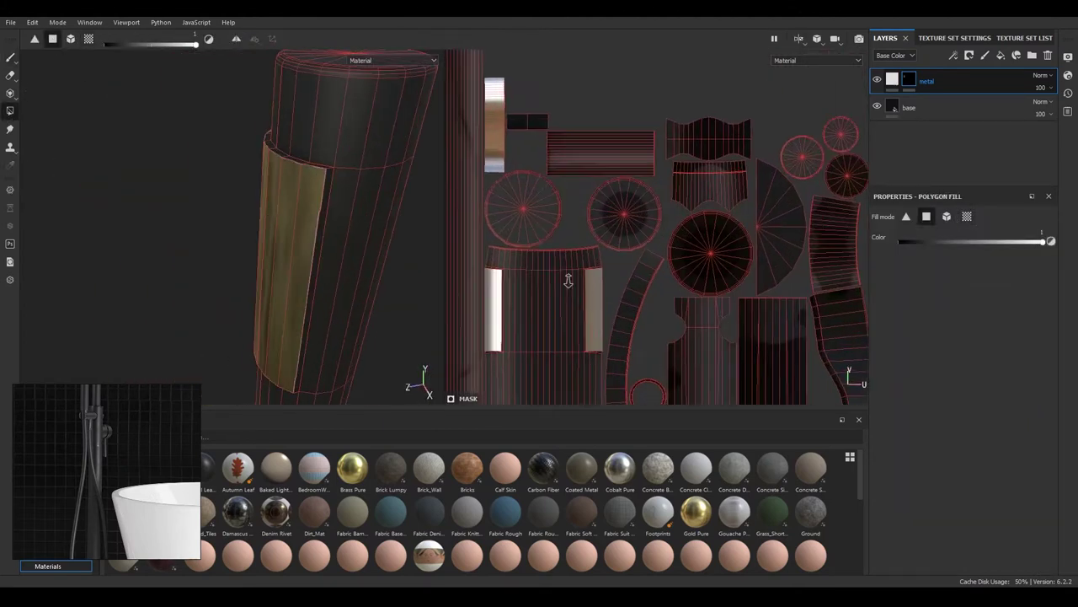
scroll(701, 310, up, 3)
middle_drag(702, 310, 505, 189)
scroll(508, 272, up, 2)
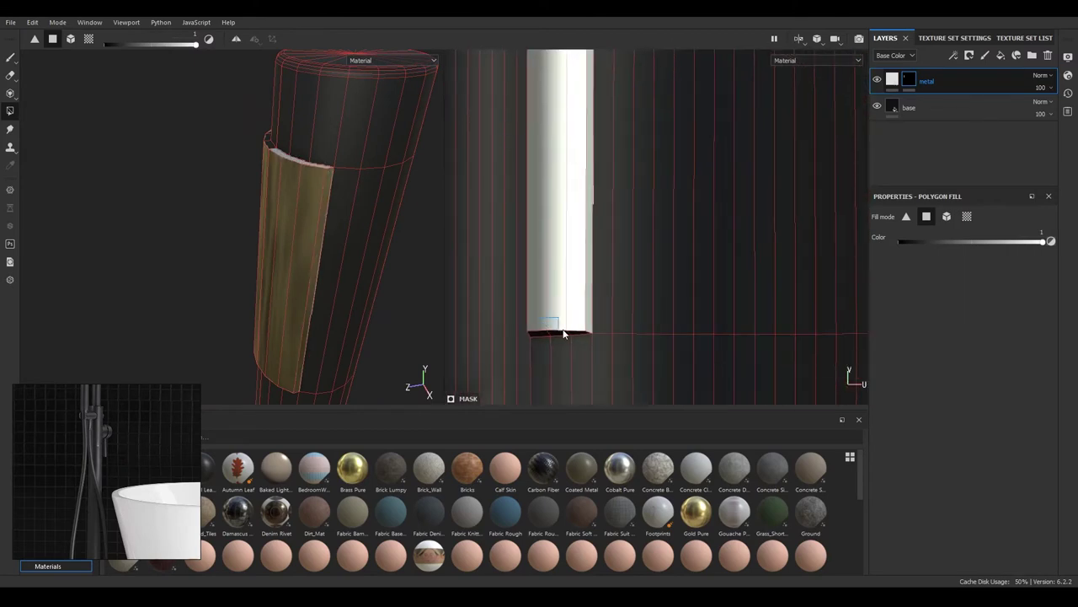
scroll(550, 248, down, 2)
scroll(650, 203, up, 2)
middle_drag(603, 227, 612, 316)
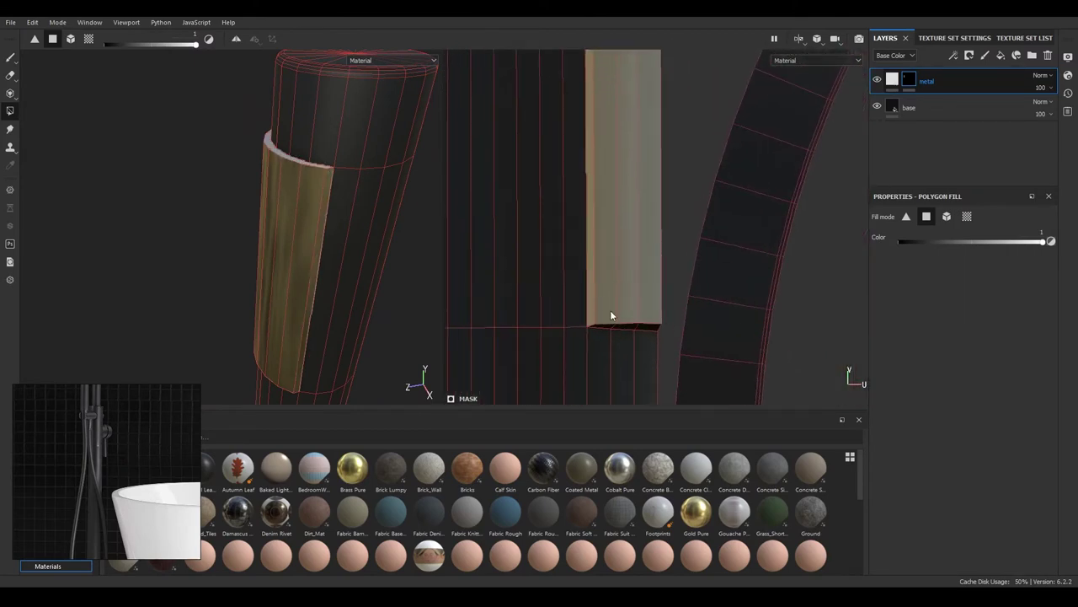
click(11, 57)
alt+drag(241, 133, 320, 296)
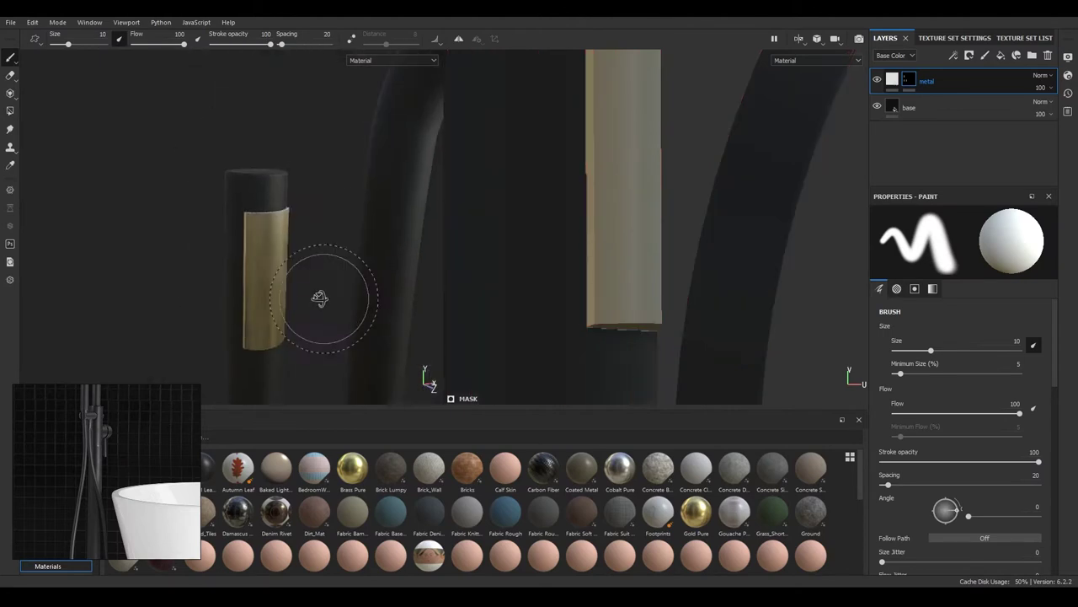
click(912, 80)
Step: Add a holes fill layer with metallic enabled, unneeded channels off, and a black mask
key(f)
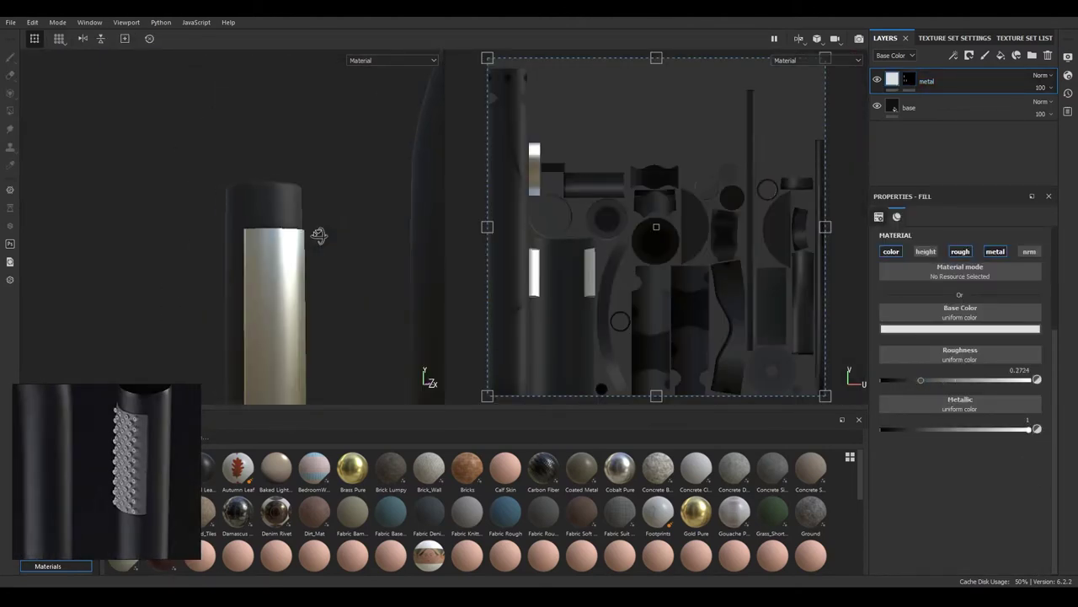
click(1017, 55)
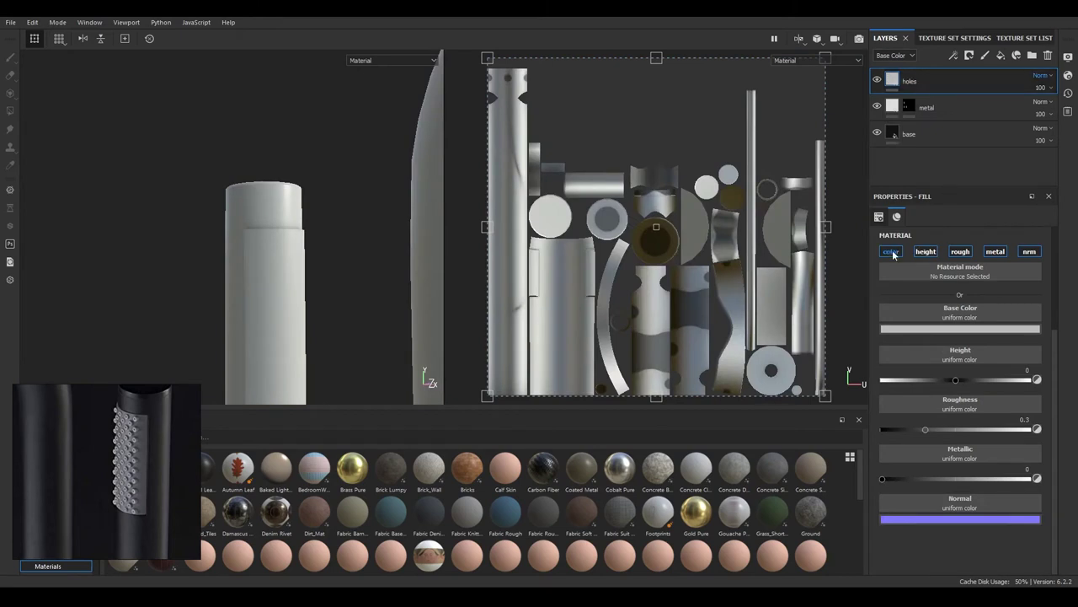
click(893, 255)
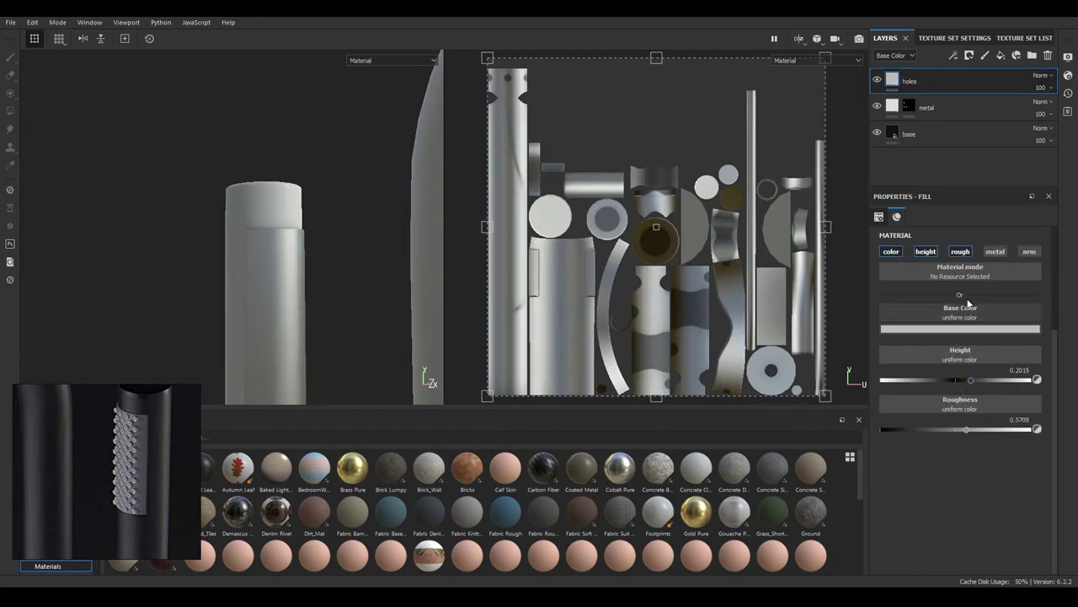
click(995, 251)
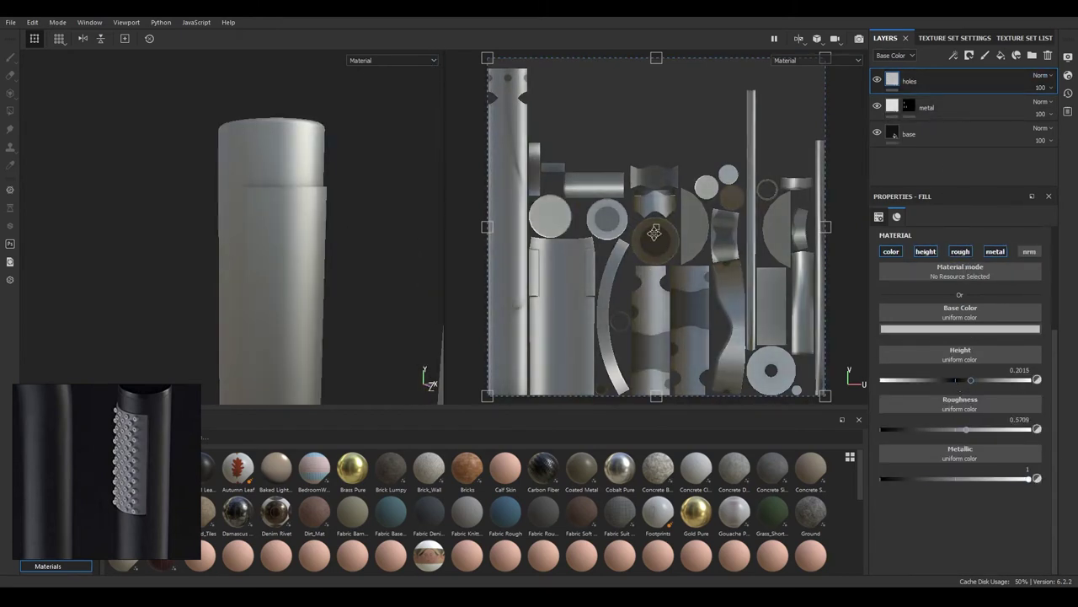
right_click(910, 81)
click(960, 99)
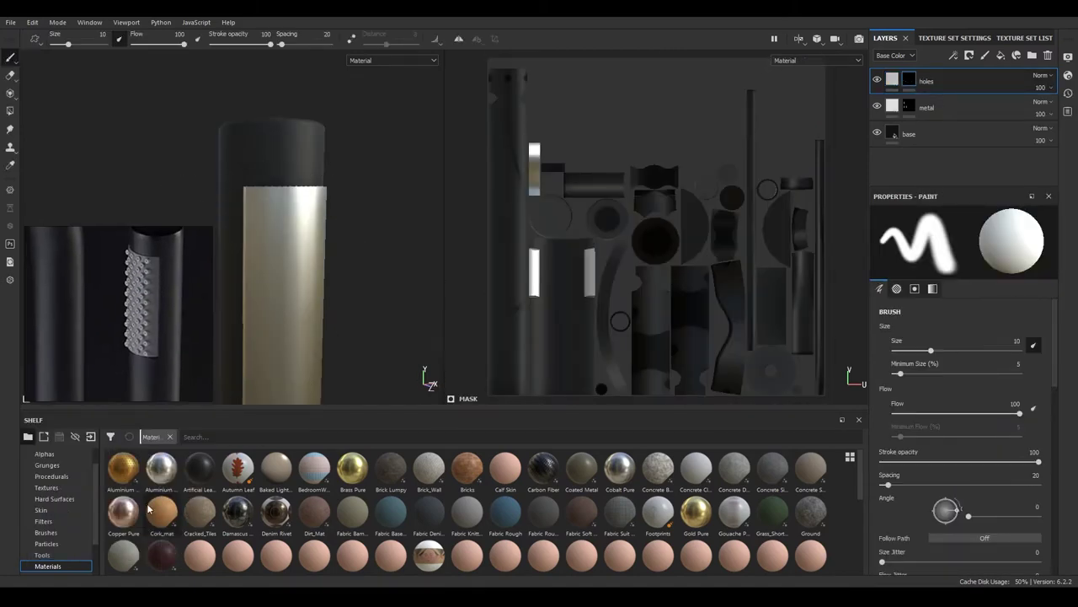
Step: Pick the Circle on Circle alpha and shrink the stamp to size 2.02 in orthographic view
click(45, 532)
click(44, 453)
click(219, 436)
text(circle)
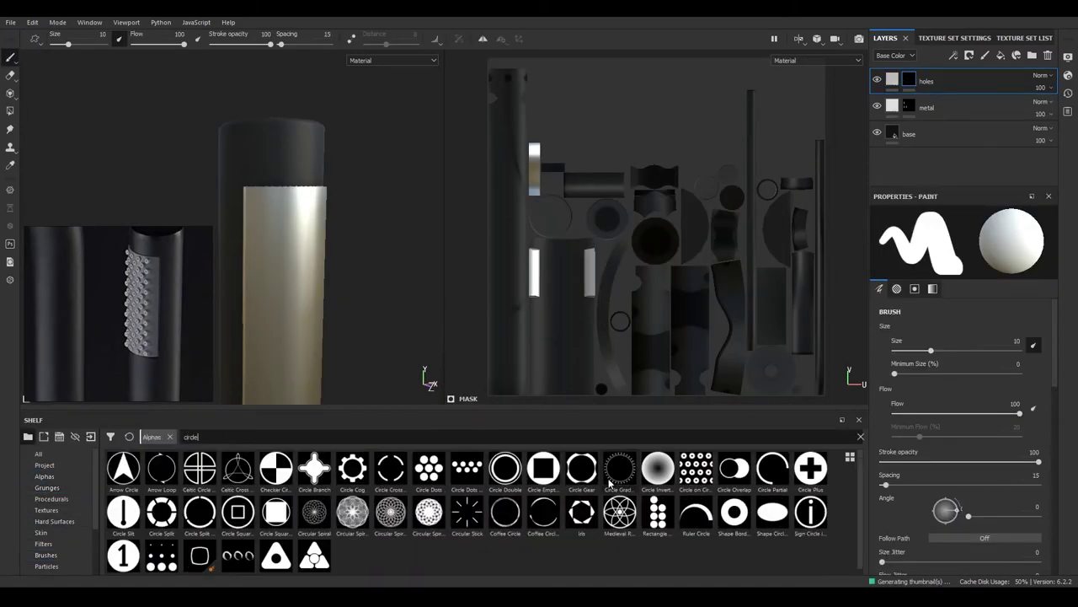
text(f)
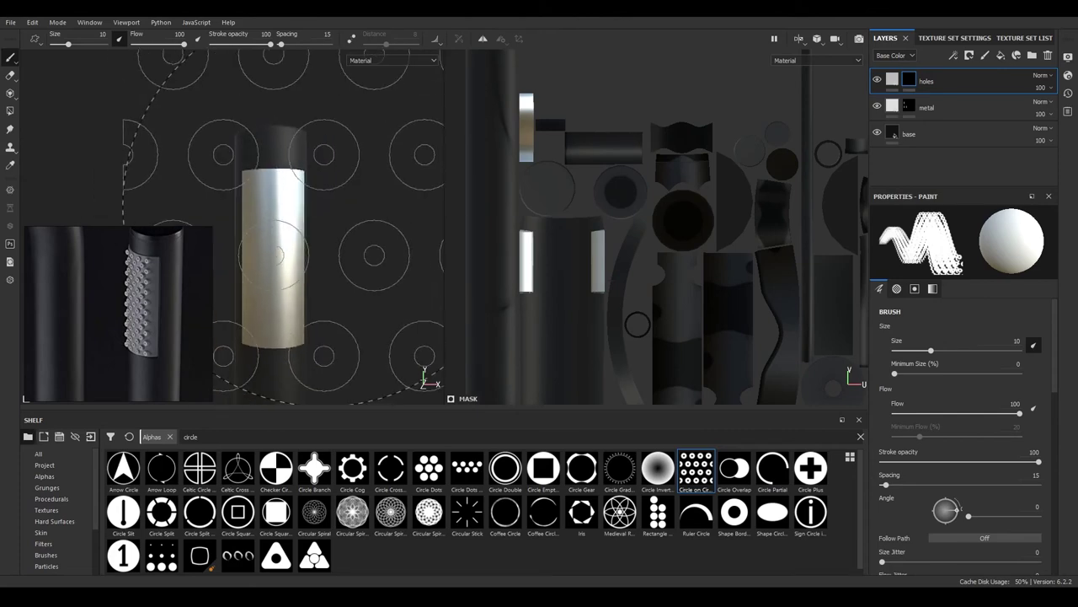
click(126, 22)
key(Escape)
click(852, 68)
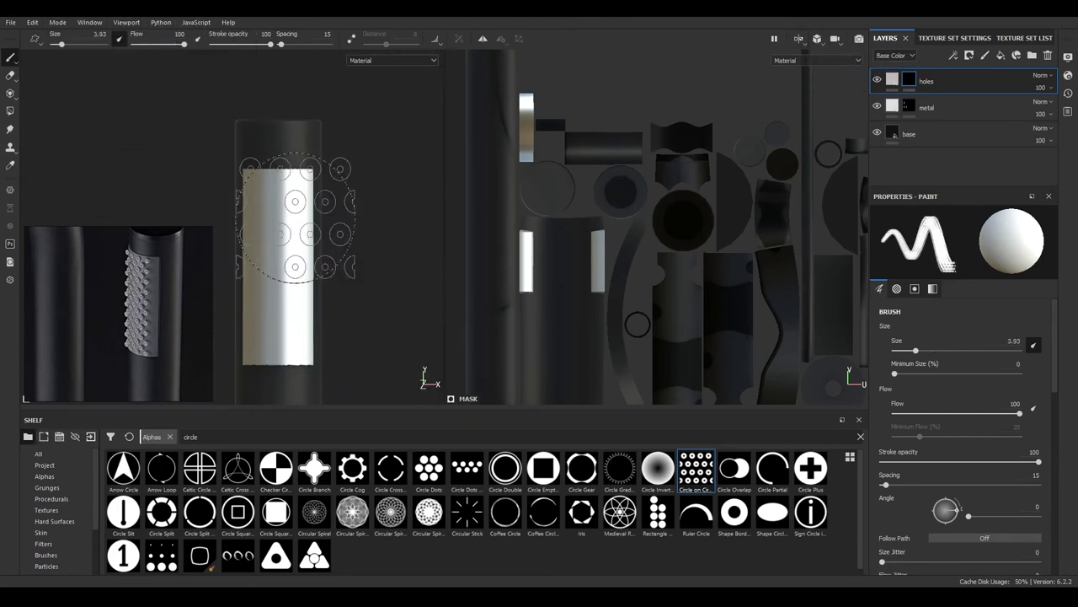
alt+middle_drag(299, 218, 301, 193)
key(bracketleft)
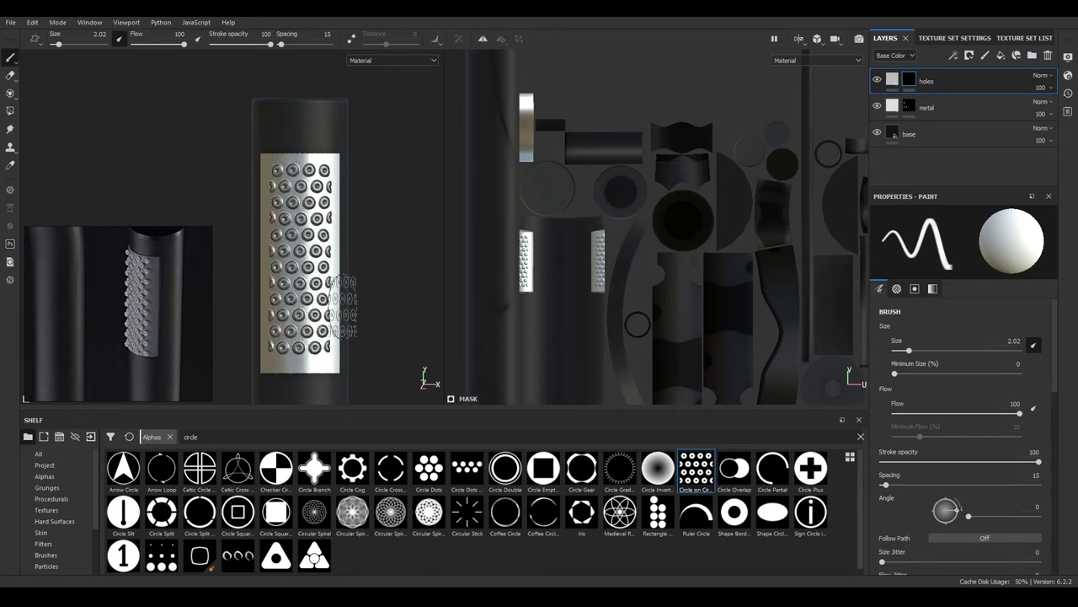
Step: Stamp perforations along the sleeve band and reduce the holes' height to about 0.13
alt+drag(325, 316, 333, 313)
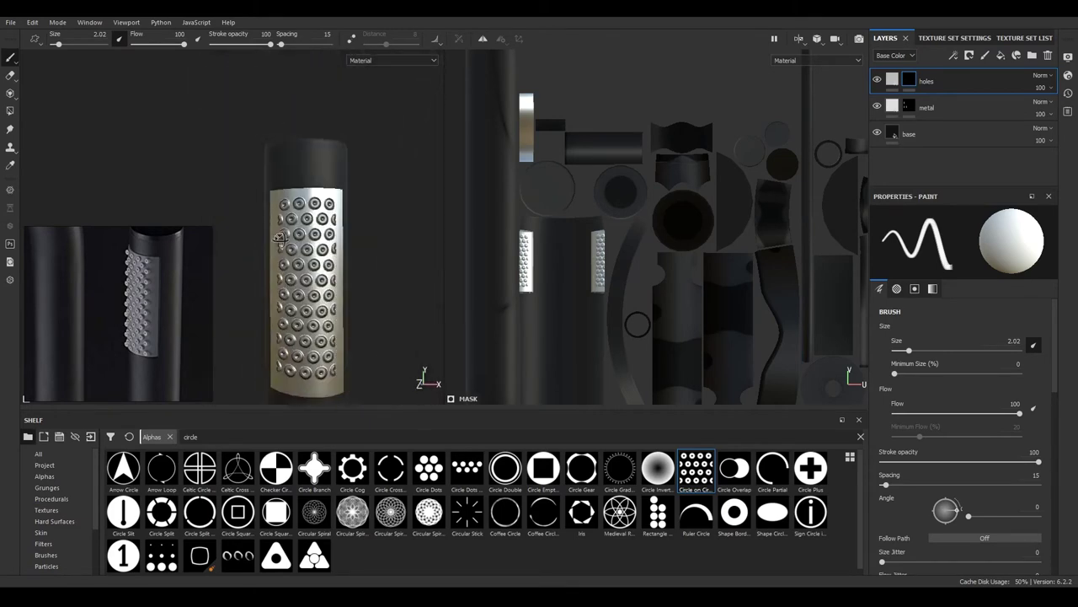
scroll(339, 211, up, 3)
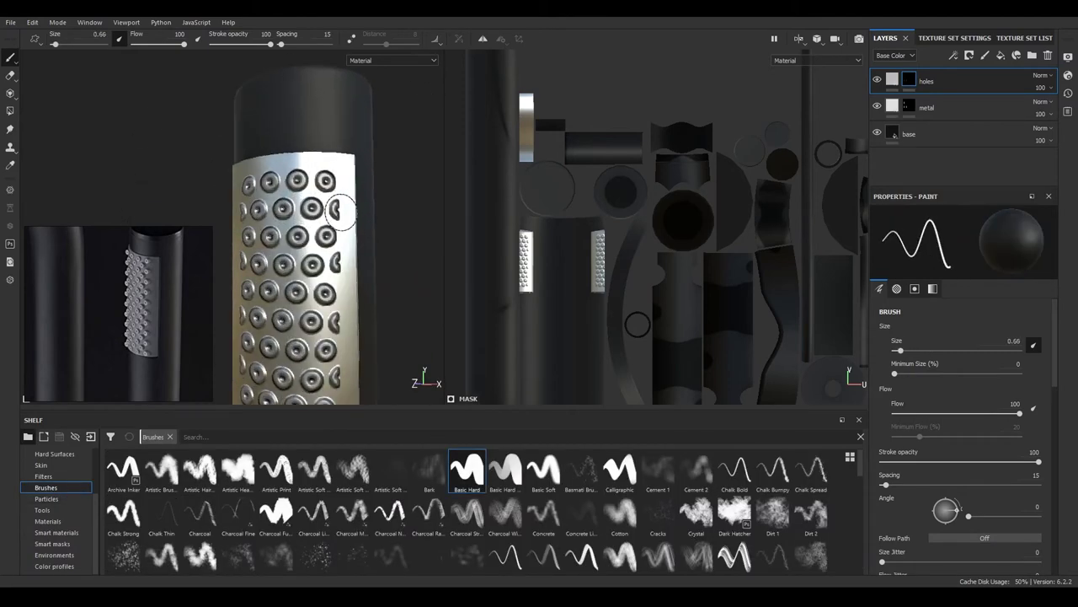
scroll(339, 210, up, 2)
scroll(337, 219, up, 2)
alt+middle_drag(328, 236, 319, 305)
alt+drag(319, 305, 281, 254)
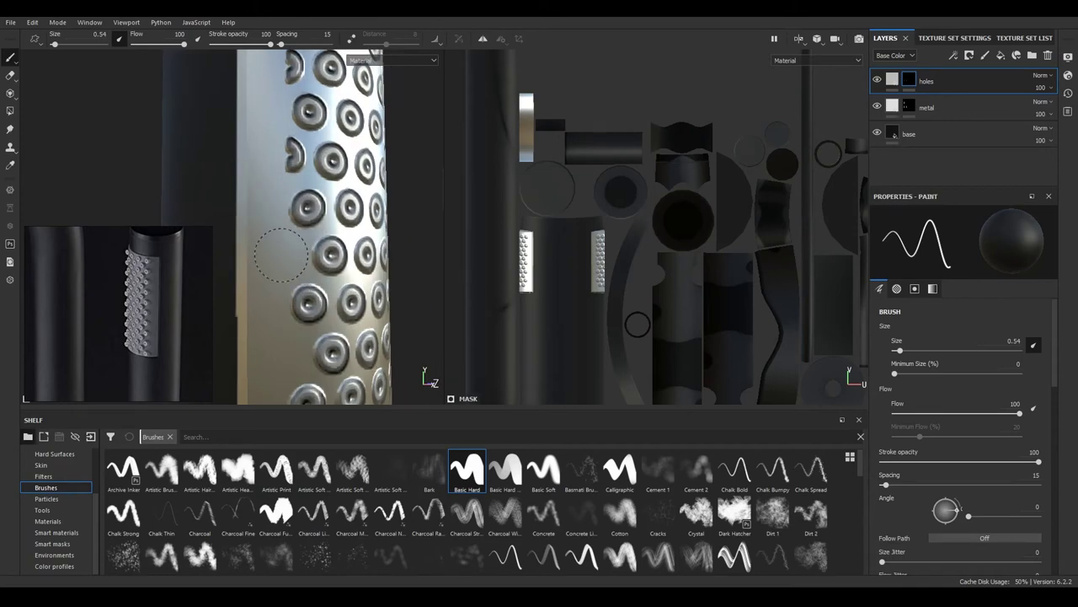
scroll(280, 255, down, 3)
scroll(280, 254, down, 3)
alt+drag(281, 254, 395, 247)
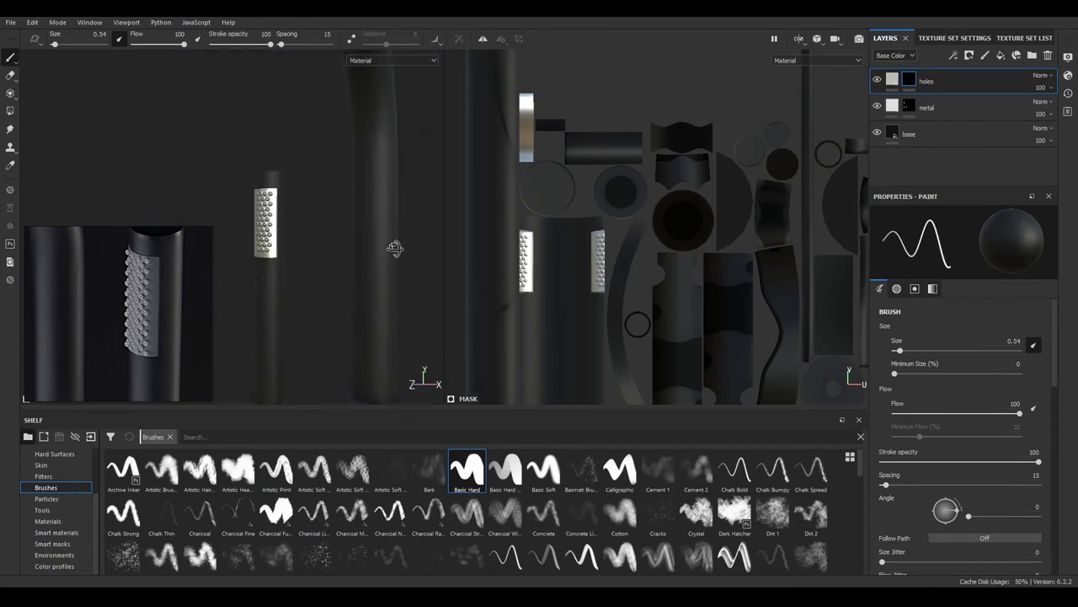
click(892, 79)
mouse_move(472, 244)
alt+mouse_down()
mouse_move(379, 239)
mouse_move(297, 290)
alt+mouse_up()
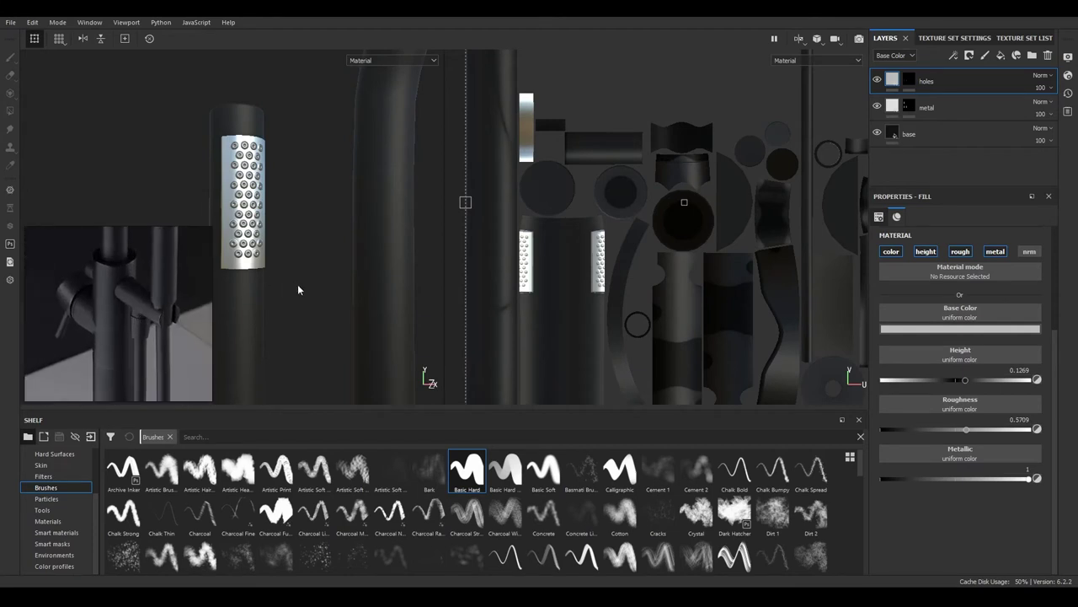
Step: Add a roughness fill layer with color off and a Grunge Fingerprints Smeared mask
scroll(297, 289, down, 4)
scroll(344, 257, down, 2)
alt+drag(347, 274, 404, 278)
click(1001, 55)
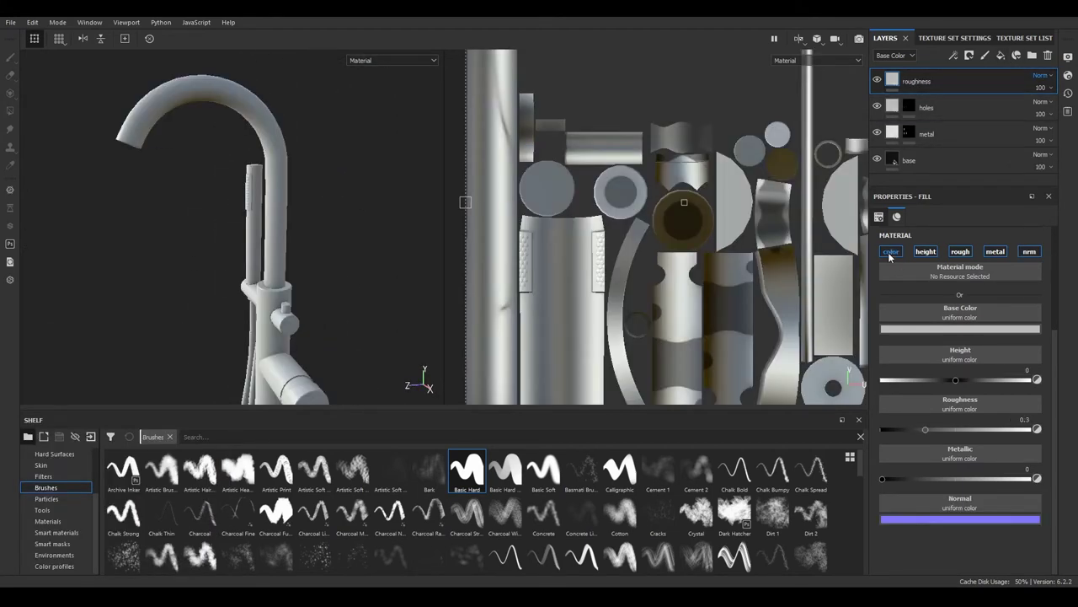
click(890, 253)
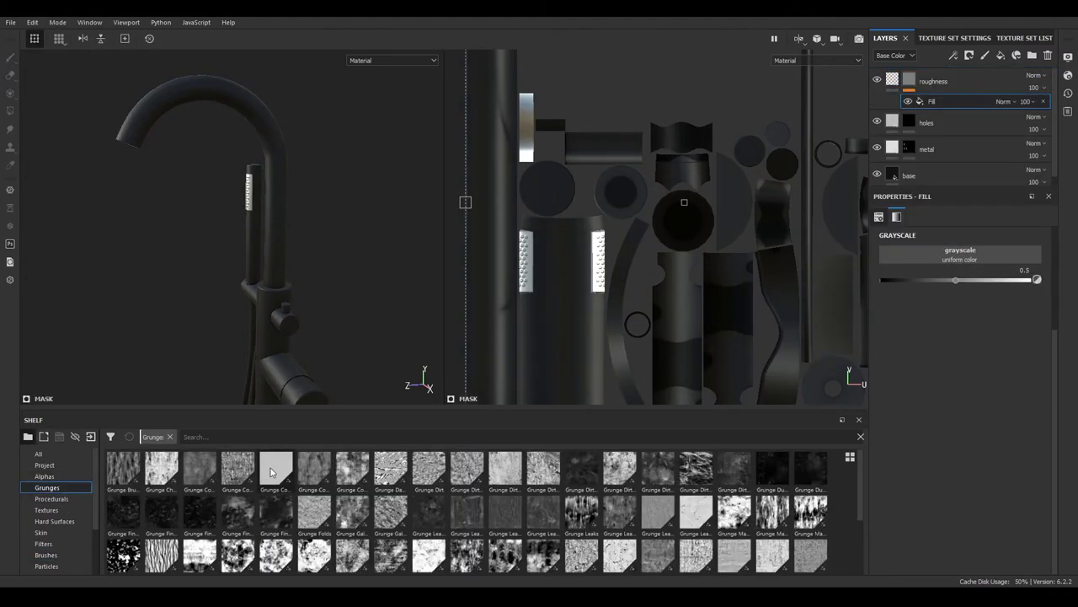
drag(237, 510, 323, 245)
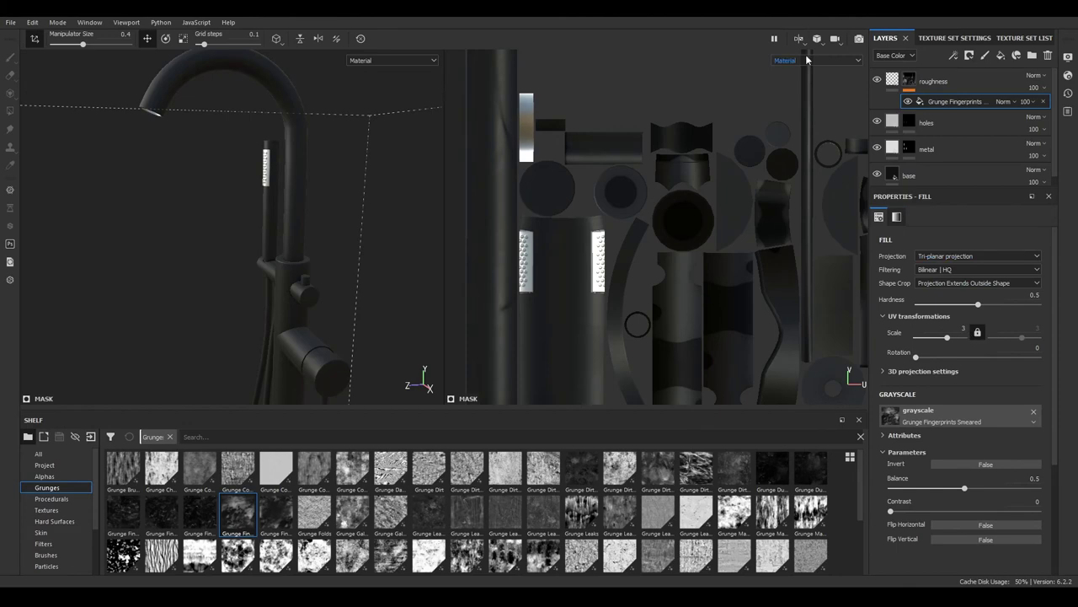
key(m)
alt+drag(294, 236, 374, 243)
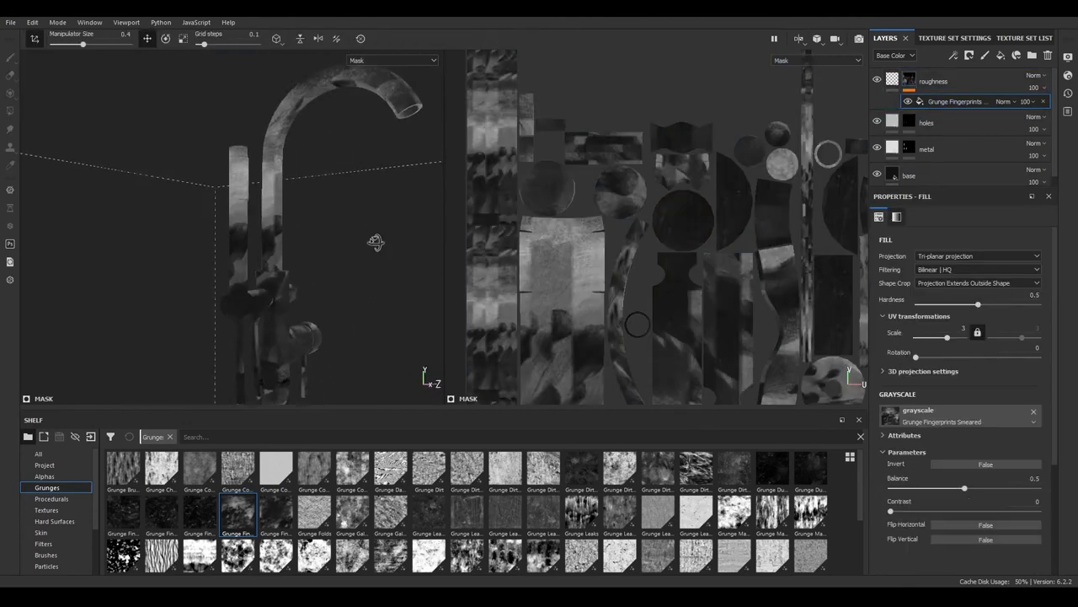
key(m)
Step: Set the roughness layer's roughness to about 0.4 while previewing the roughness channel
click(906, 173)
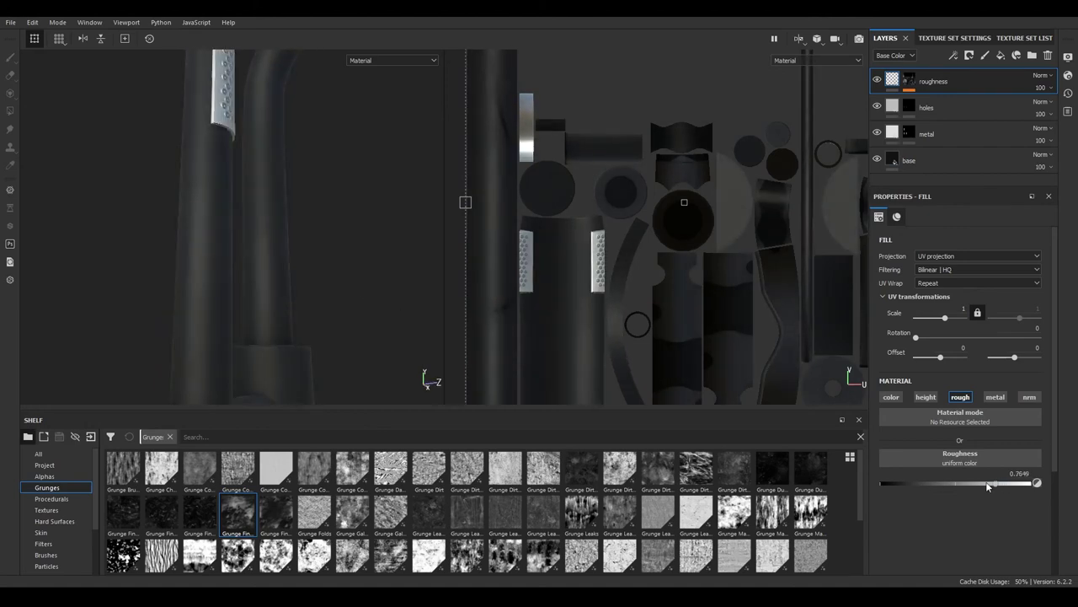
drag(996, 482, 941, 483)
alt+drag(252, 253, 325, 310)
click(816, 60)
click(807, 109)
drag(941, 483, 929, 483)
key(m)
mouse_move(320, 222)
alt+middle_down()
mouse_move(349, 222)
mouse_move(317, 248)
alt+middle_up()
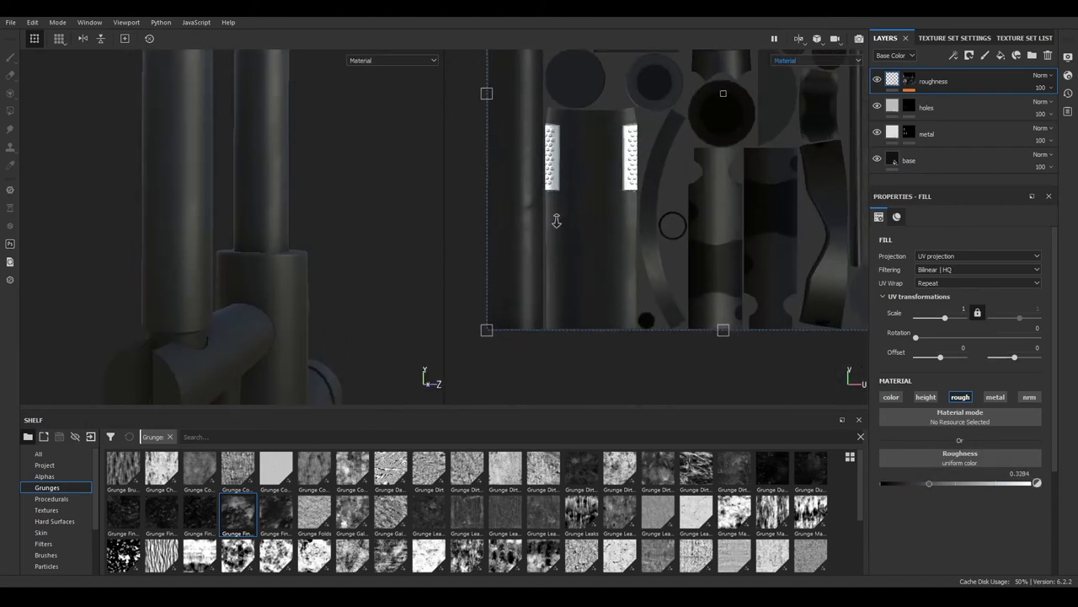
mouse_move(302, 242)
alt+mouse_down()
mouse_move(399, 277)
mouse_move(337, 212)
mouse_move(200, 271)
mouse_move(300, 250)
alt+mouse_up()
Step: Zoom in on the textured faucet, then view the whole model again
mouse_move(300, 250)
alt+right_down()
mouse_move(385, 356)
mouse_move(275, 205)
alt+right_up()
mouse_move(274, 204)
alt+mouse_down()
mouse_move(358, 282)
mouse_move(345, 270)
mouse_move(384, 270)
mouse_move(268, 297)
alt+mouse_up()
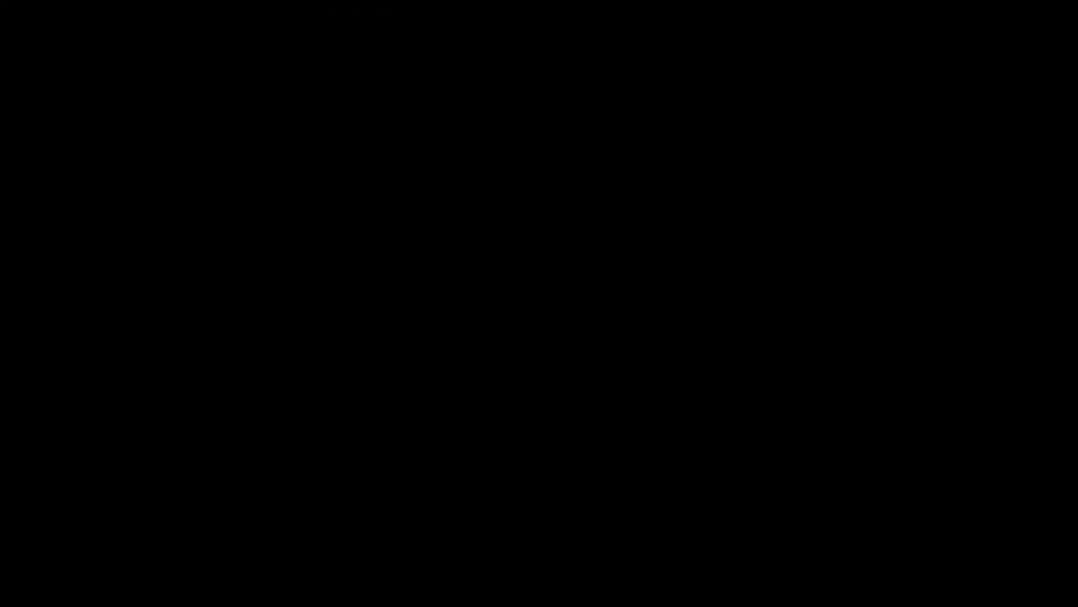